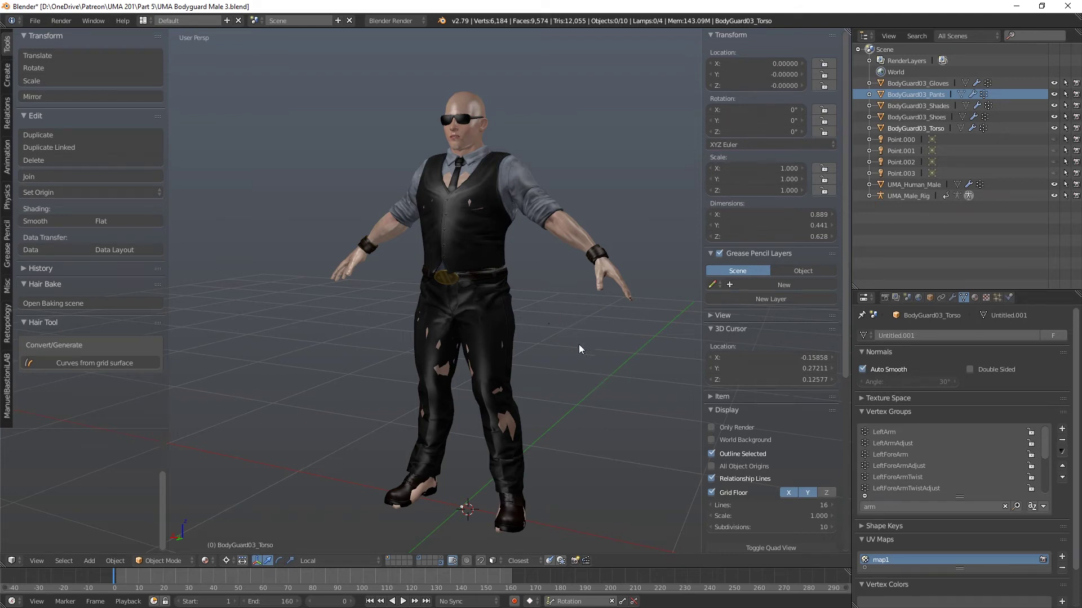
Review the FBX export options for the bodyguard model and close the export screen without exporting
mouse_move(560, 321)
middle_down()
mouse_move(576, 365)
mouse_move(502, 358)
mouse_move(364, 314)
mouse_move(565, 330)
middle_up()
mouse_move(115, 576)
mouse_down()
mouse_move(143, 586)
mouse_move(108, 576)
mouse_up()
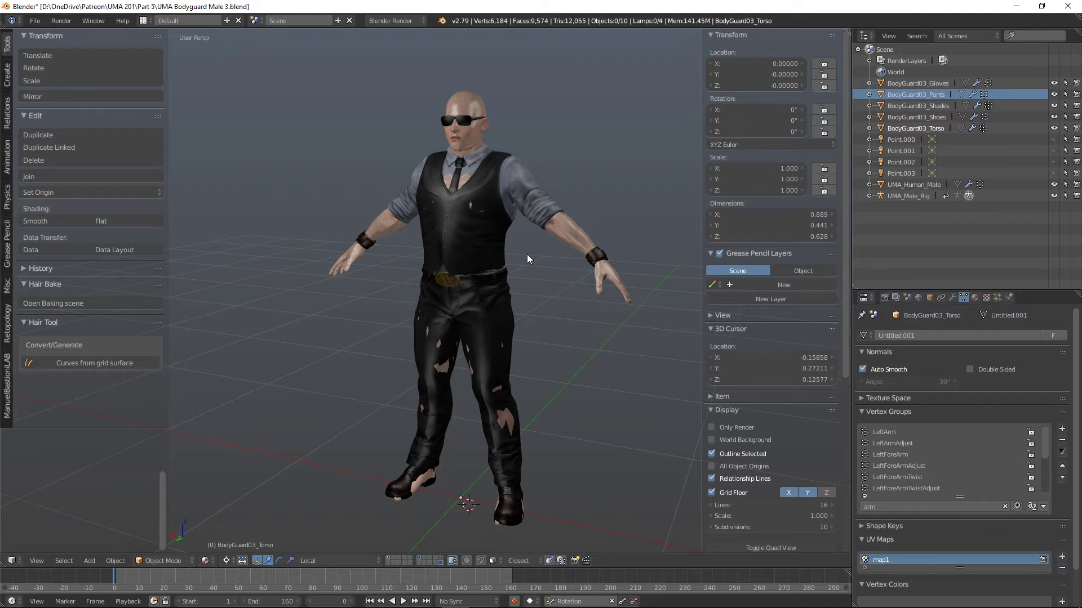
click(32, 21)
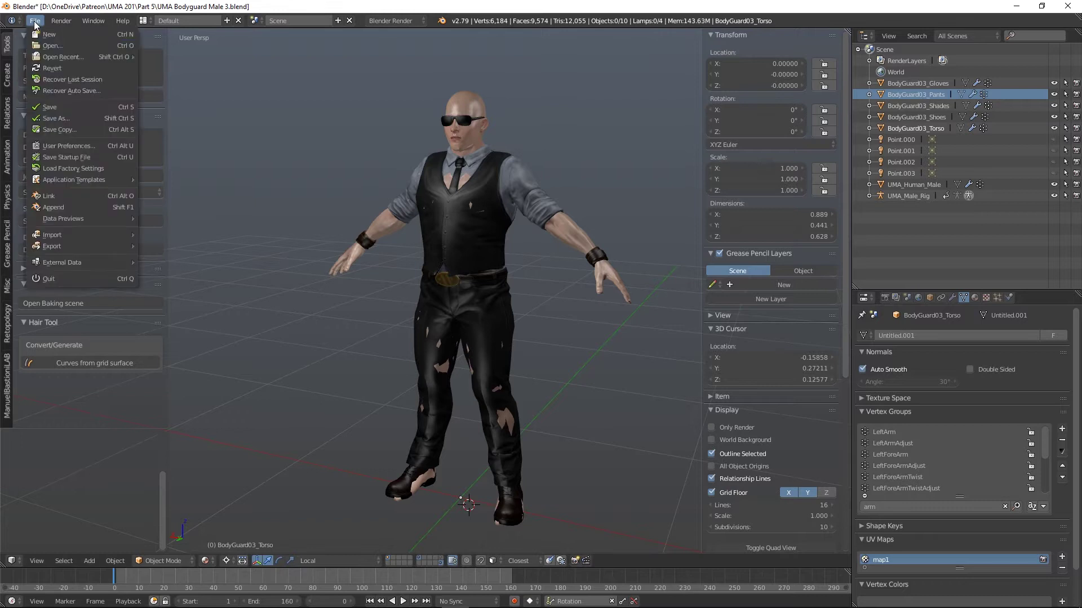
mouse_move(53, 245)
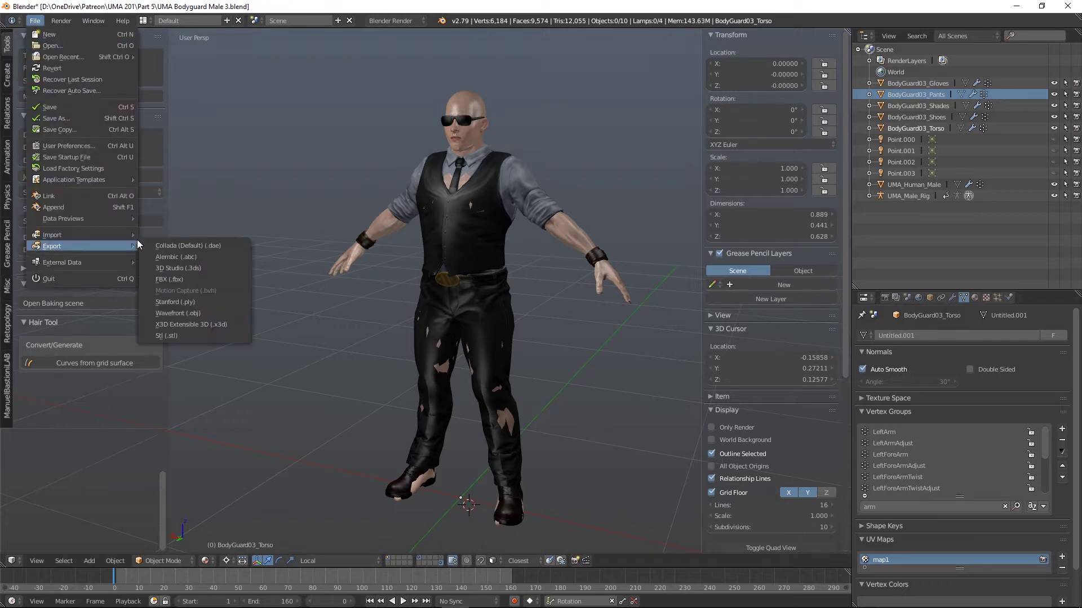
click(183, 275)
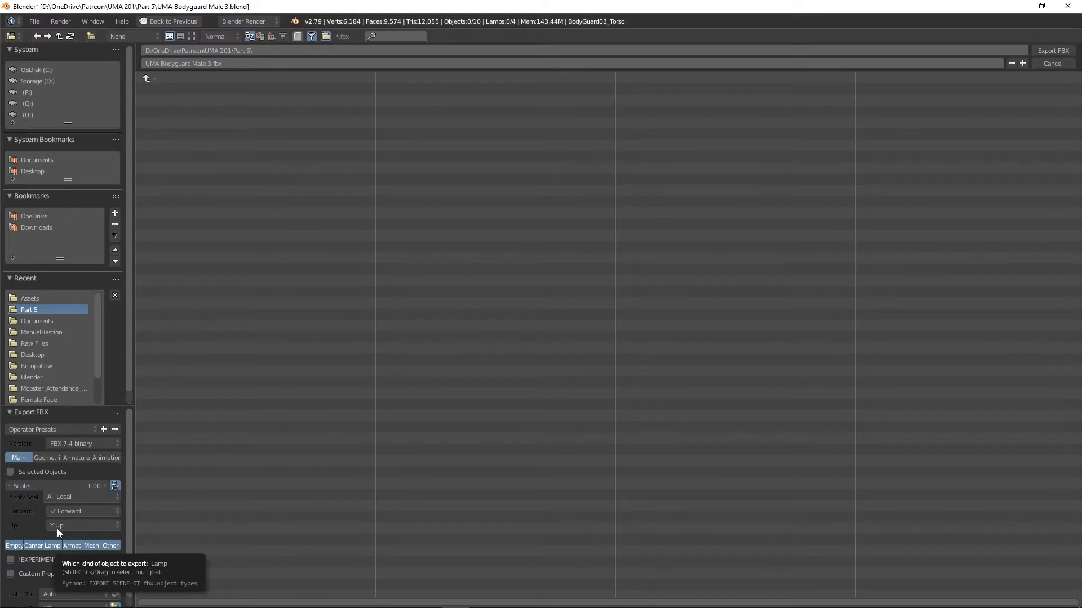
click(93, 444)
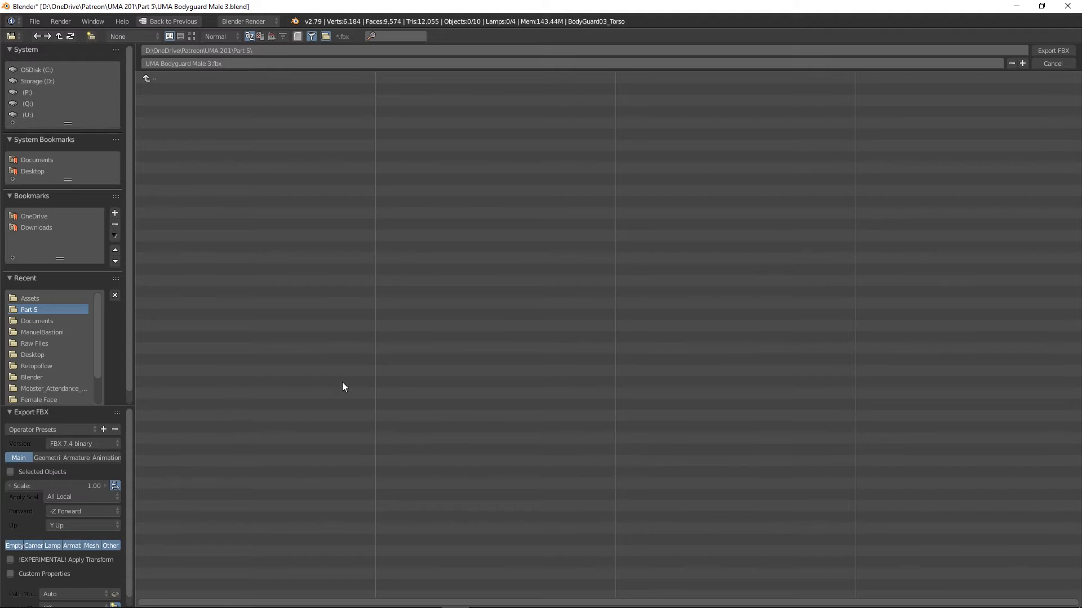
click(1050, 64)
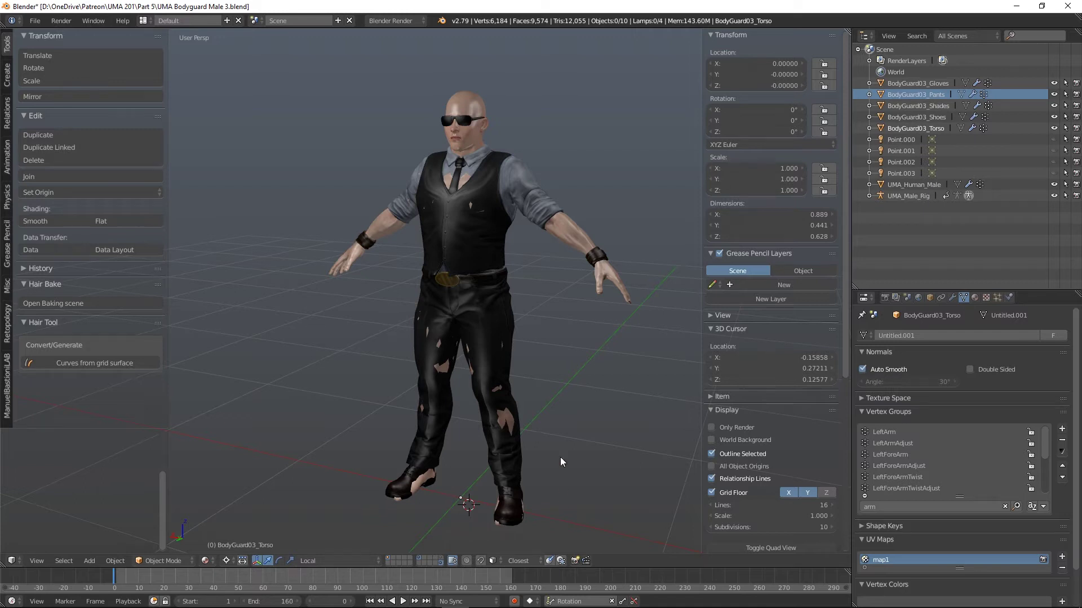
click(35, 21)
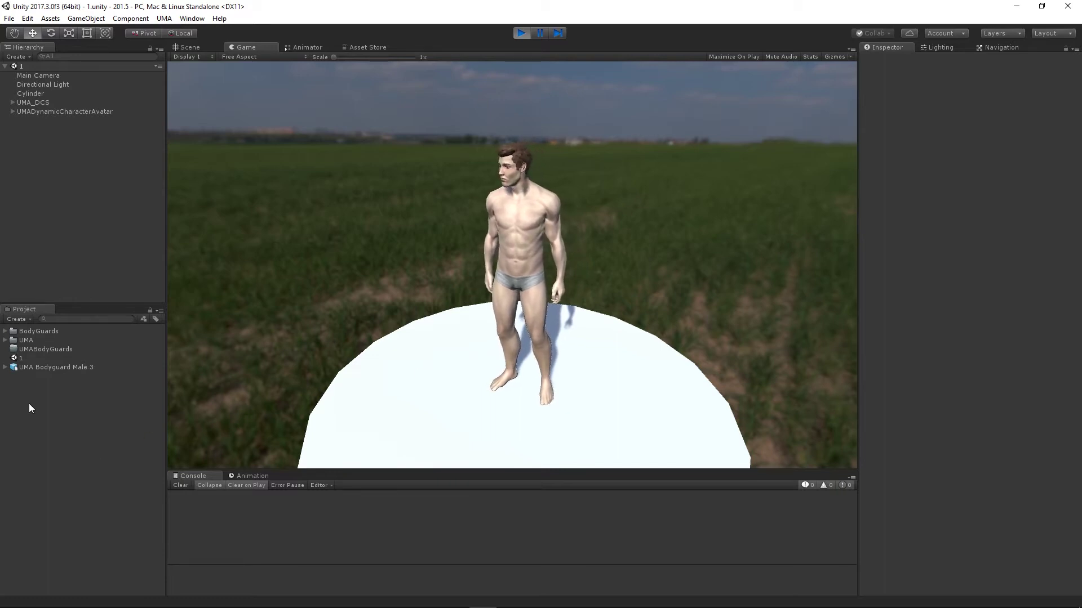
In Unity, inspect the Textures folder inside BodyGuards, collapse the folders, and exit play mode
click(5, 331)
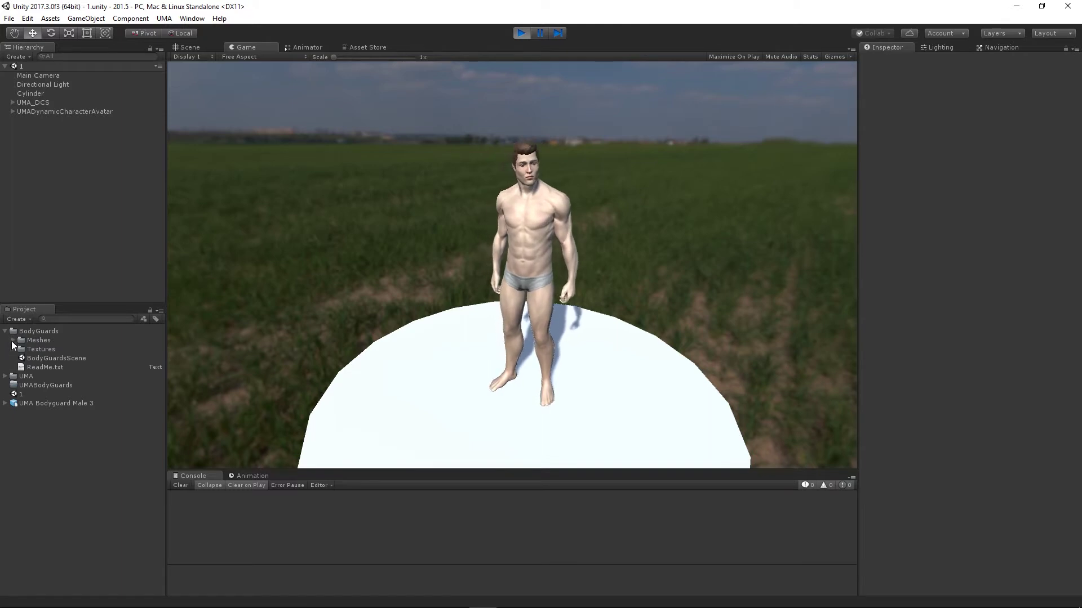
click(13, 350)
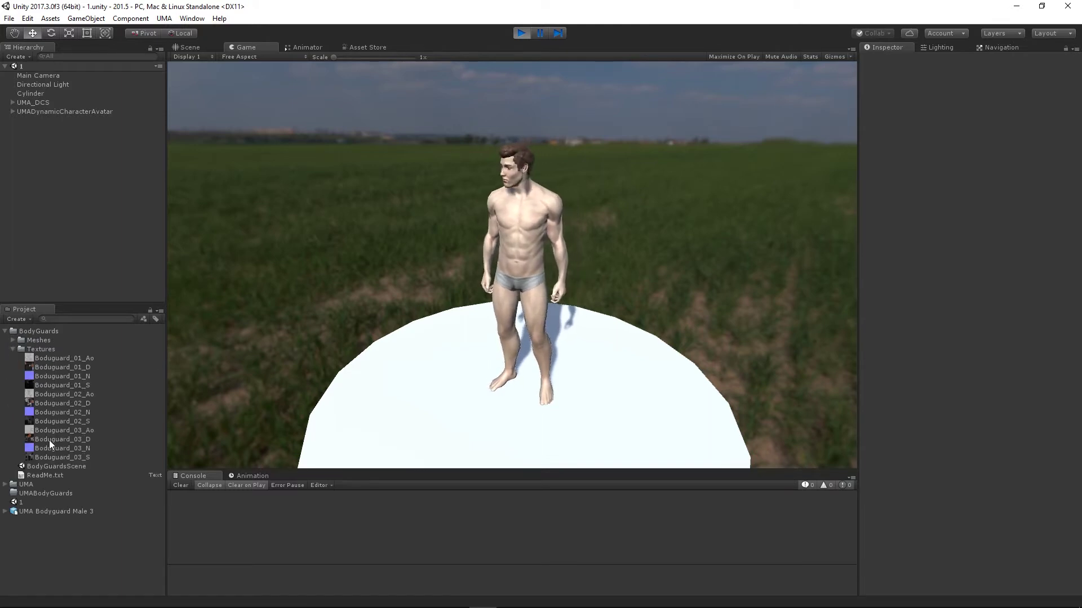
click(13, 349)
click(6, 331)
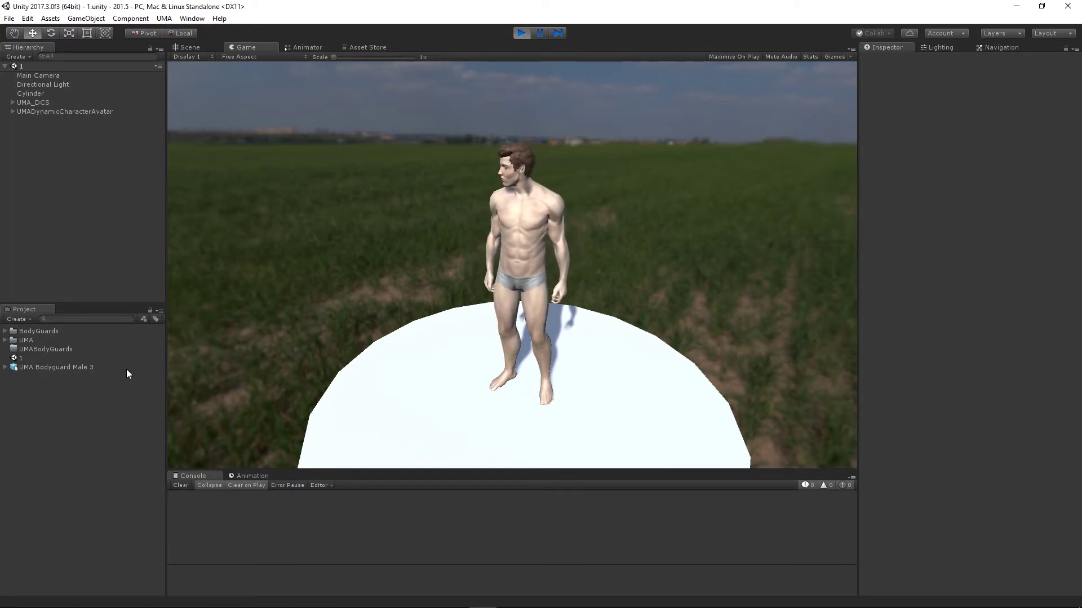
click(523, 33)
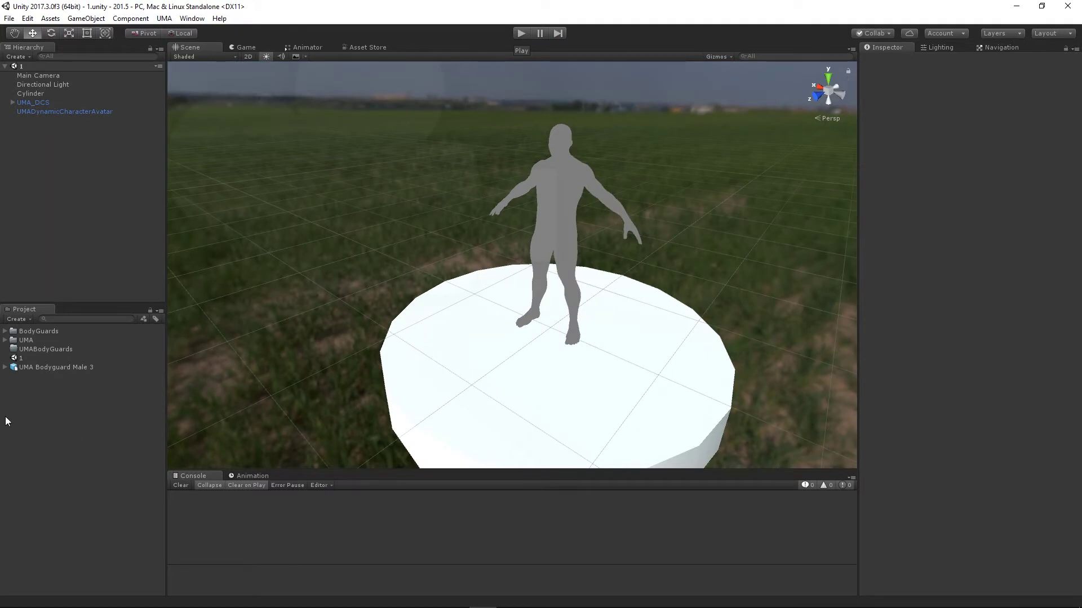
Examine the imported UMA Bodyguard Male 3 model from several angles in a detached preview window
click(44, 369)
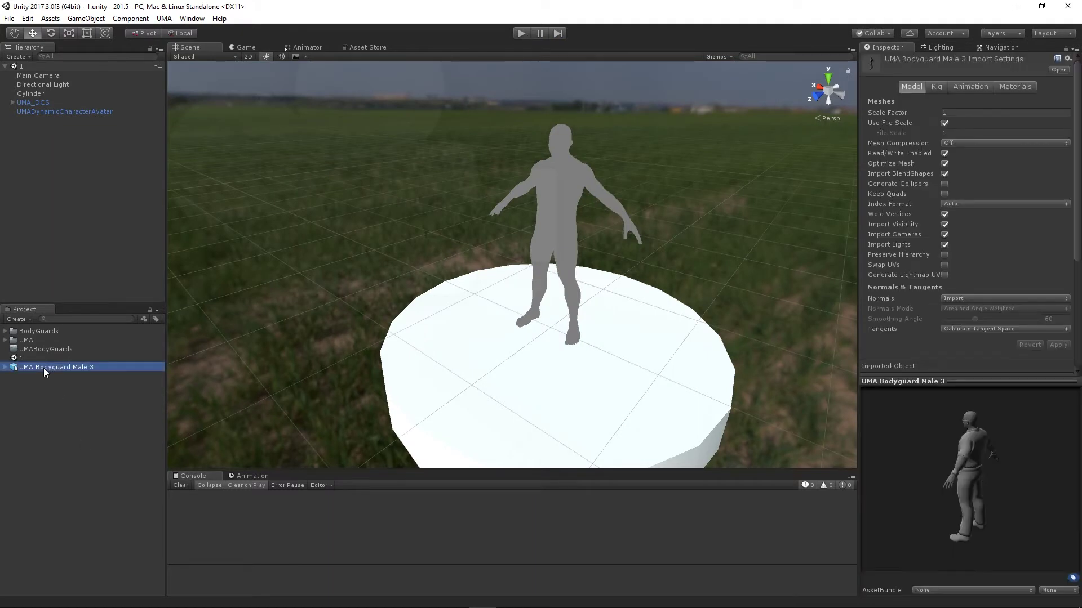
right_click(969, 384)
click(997, 390)
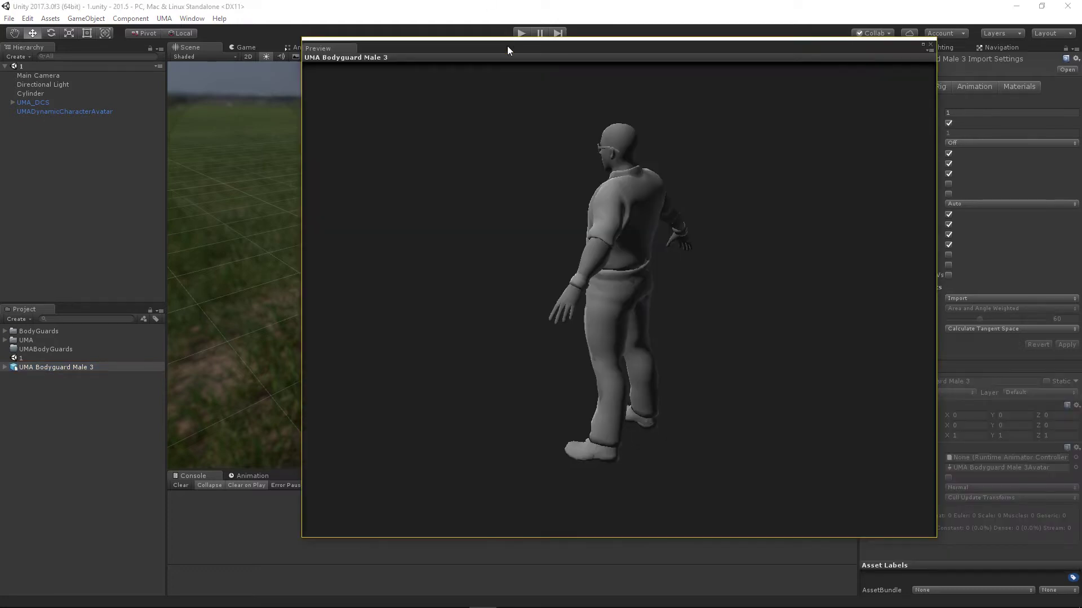
drag(507, 50, 336, 49)
drag(366, 225, 756, 223)
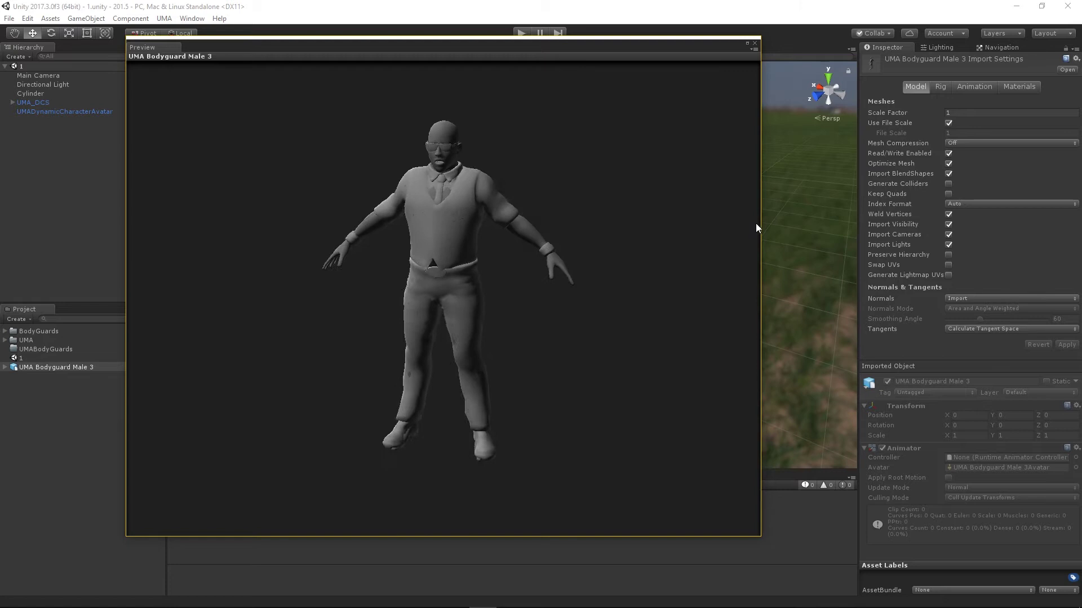
drag(397, 332, 800, 299)
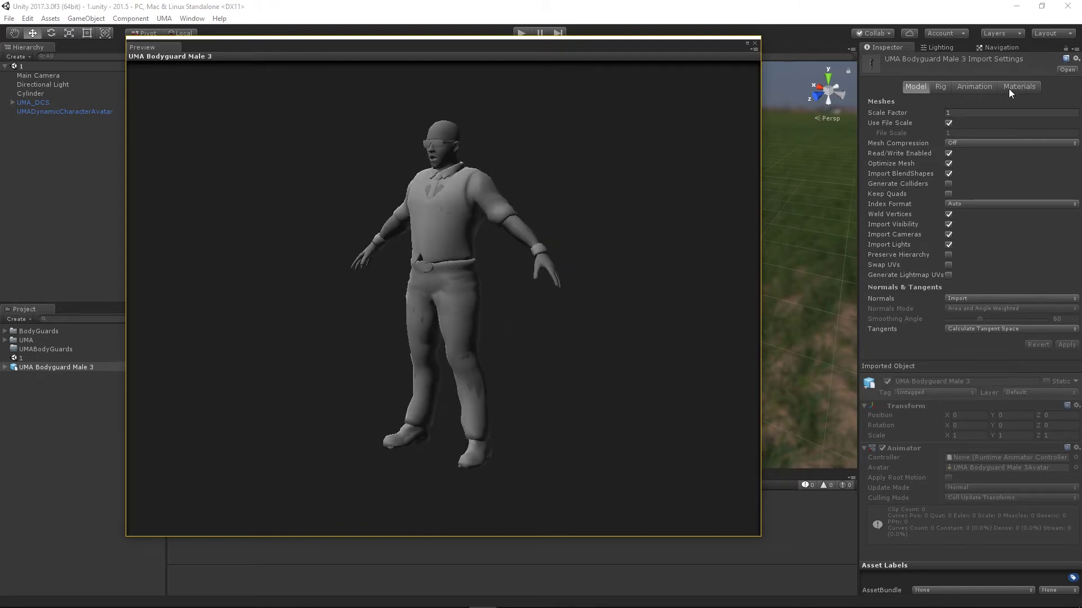
Preview the model's Default Take animation, close the detached preview, and return to the Model import settings
click(975, 88)
drag(438, 347, 258, 208)
click(140, 67)
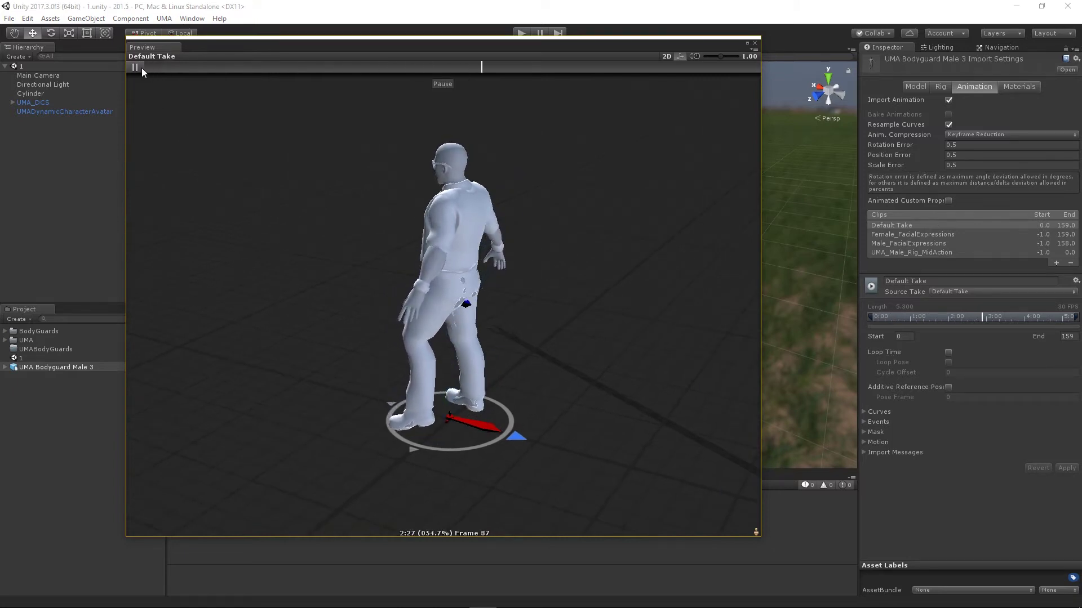
click(141, 68)
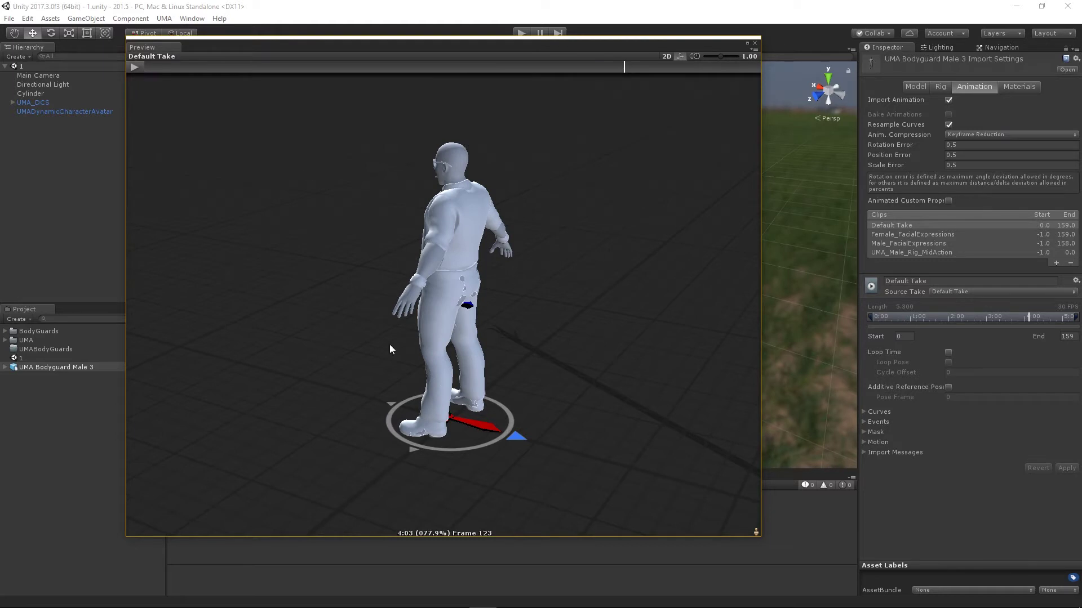
drag(505, 323, 786, 70)
click(756, 43)
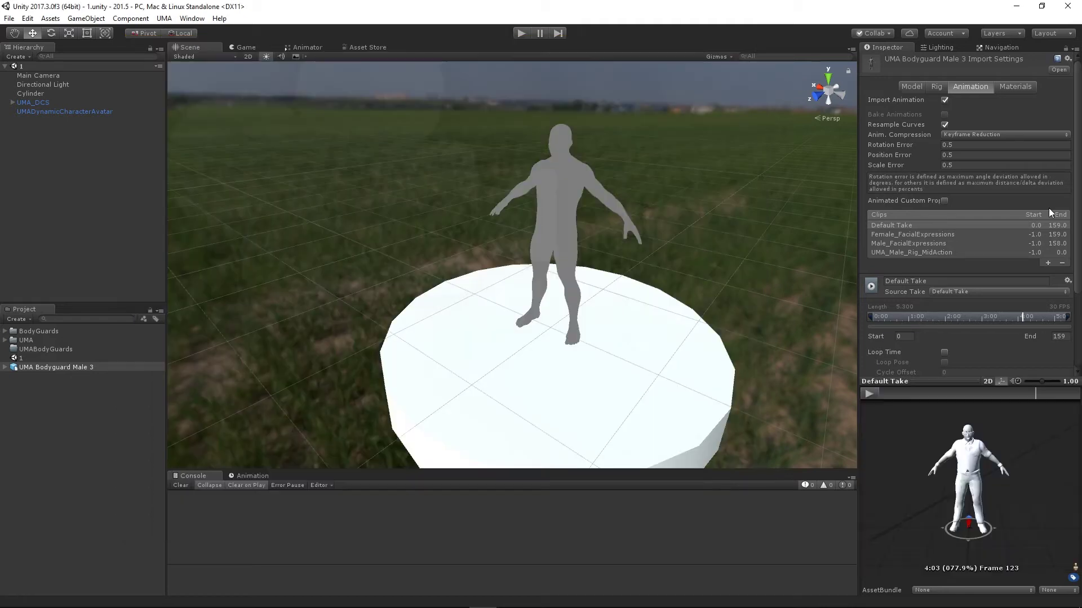
click(911, 86)
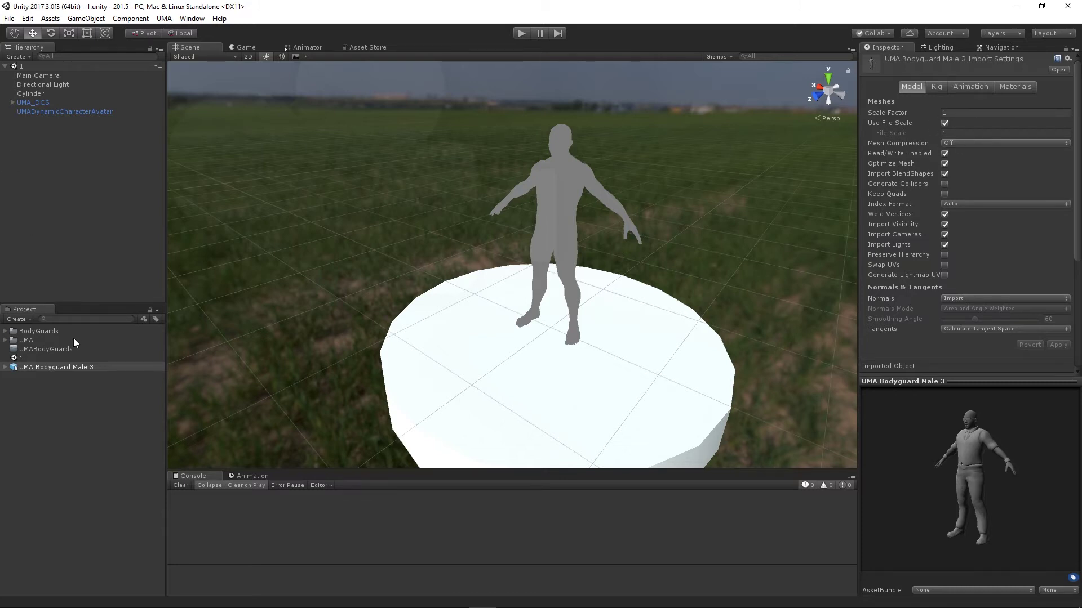
Try placing UMA Bodyguard Male 3 in the scene, offset to Z 0.815 beside the avatar, and remove it
drag(35, 368, 62, 211)
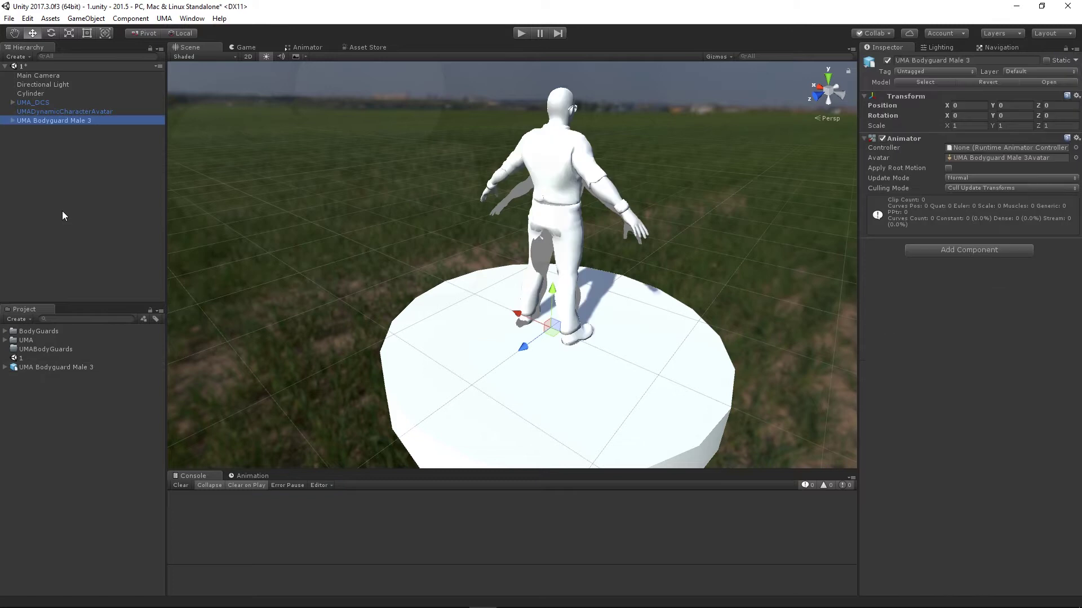
drag(523, 346, 455, 394)
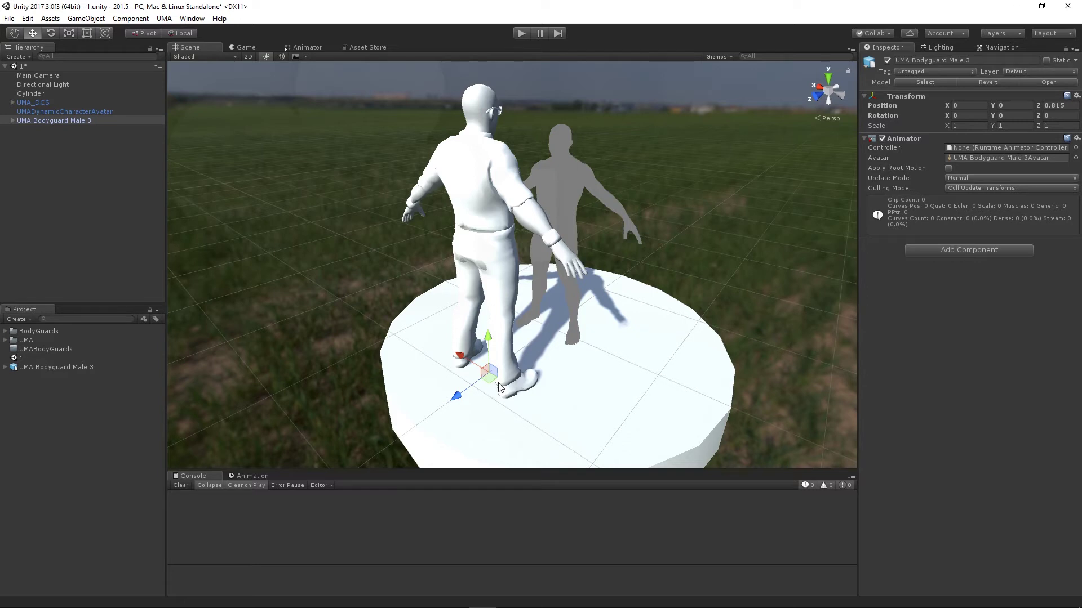
key(Delete)
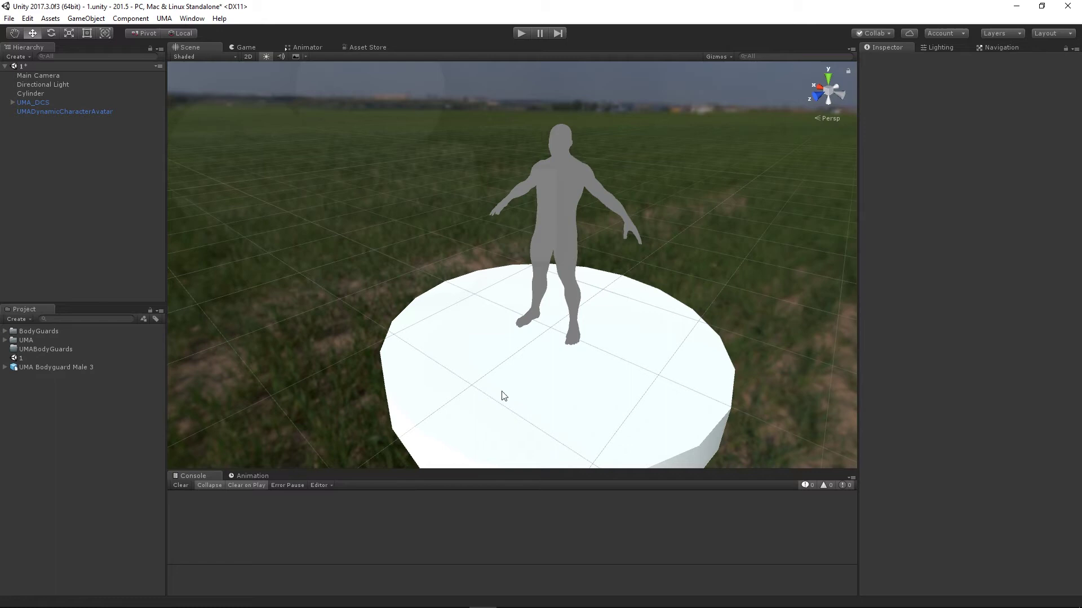
Expand the UMA Bodyguard Male 3 asset in the project to list its meshes and materials
click(49, 367)
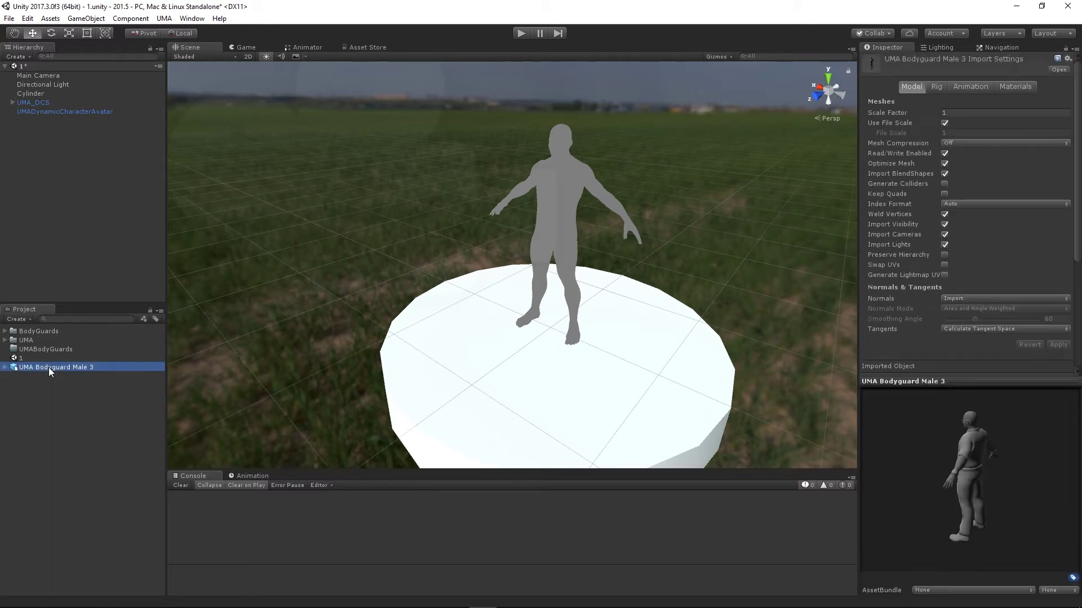
right_click(263, 390)
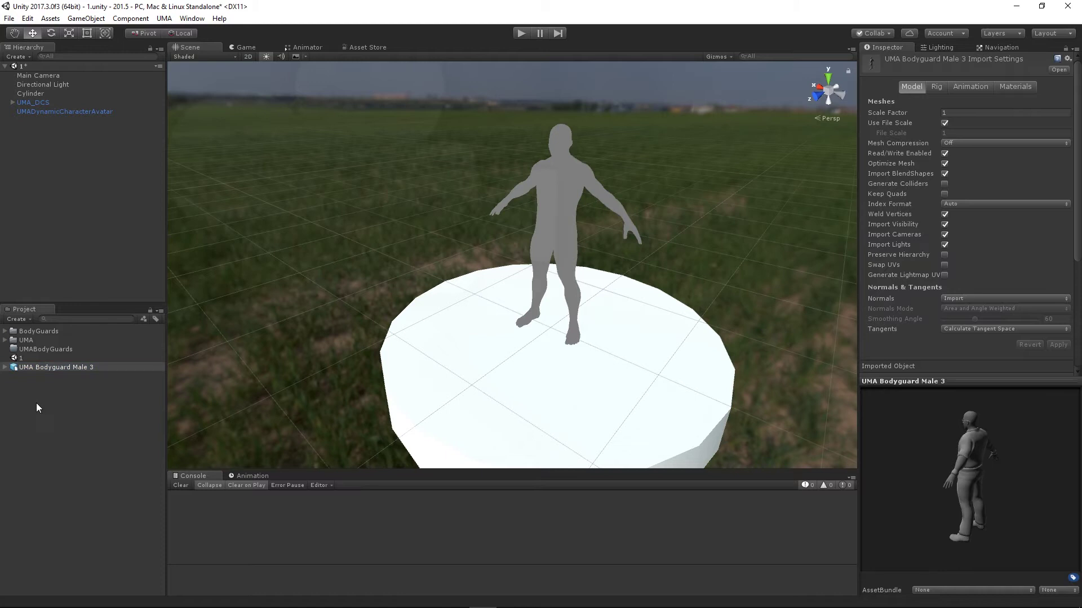
click(4, 367)
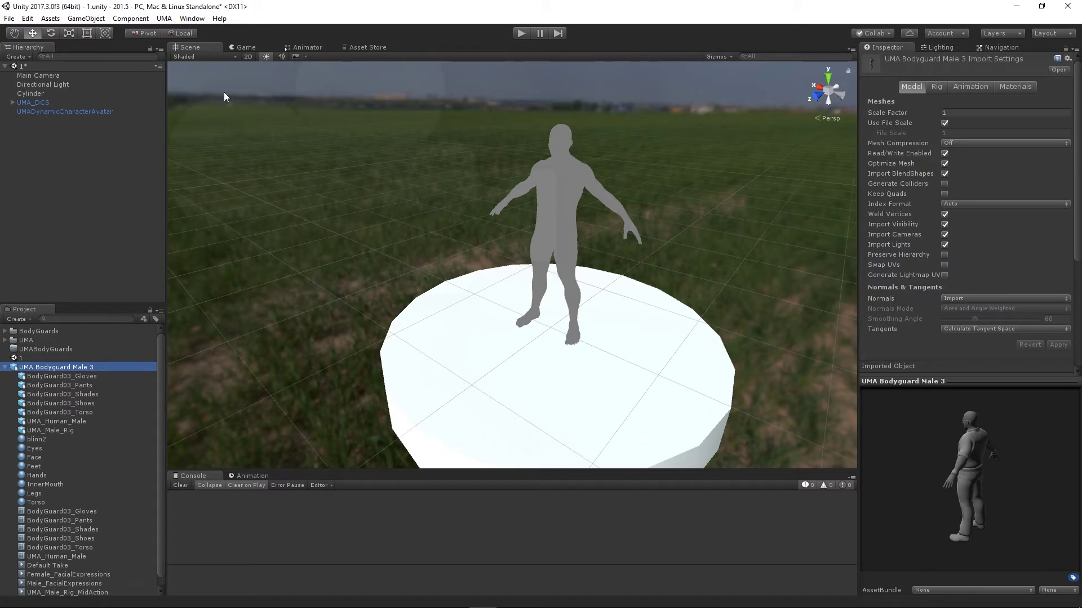
Open the UMA Global Library as a floating window over the scene view
click(164, 19)
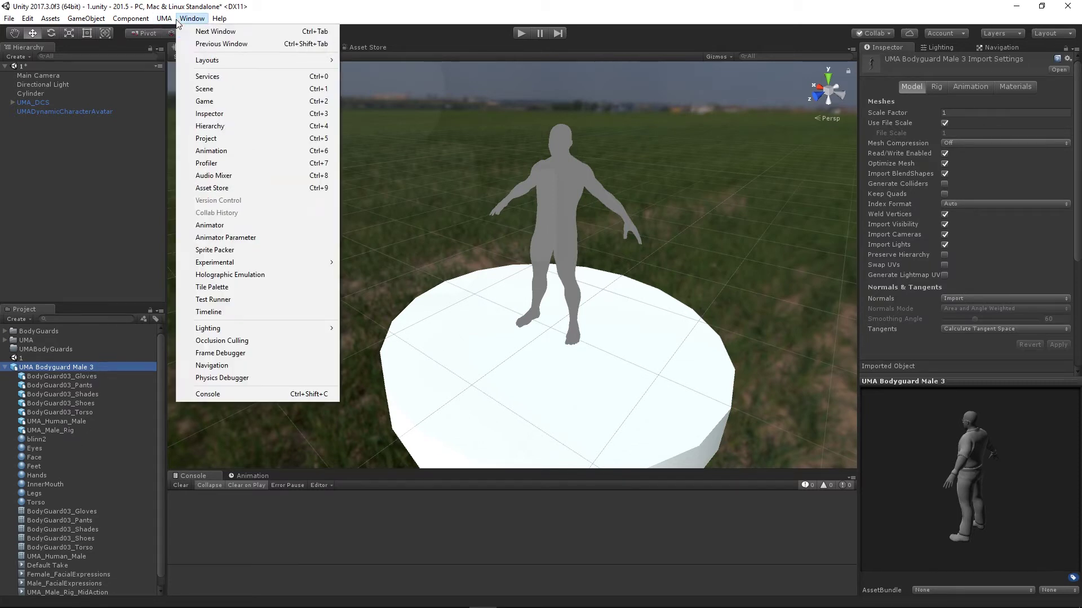
mouse_move(164, 19)
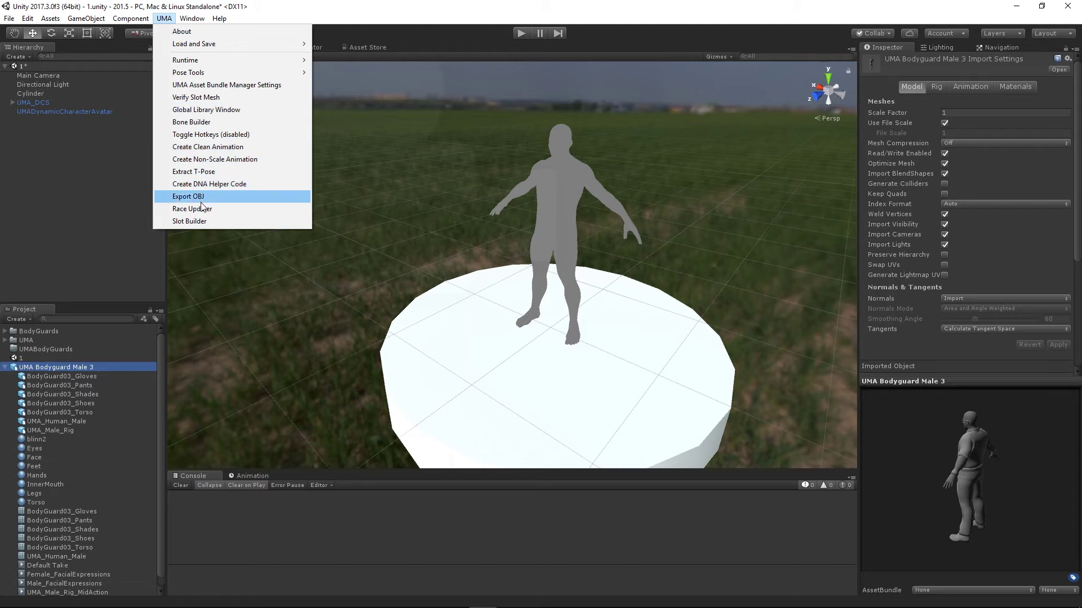
click(206, 109)
drag(642, 105, 669, 97)
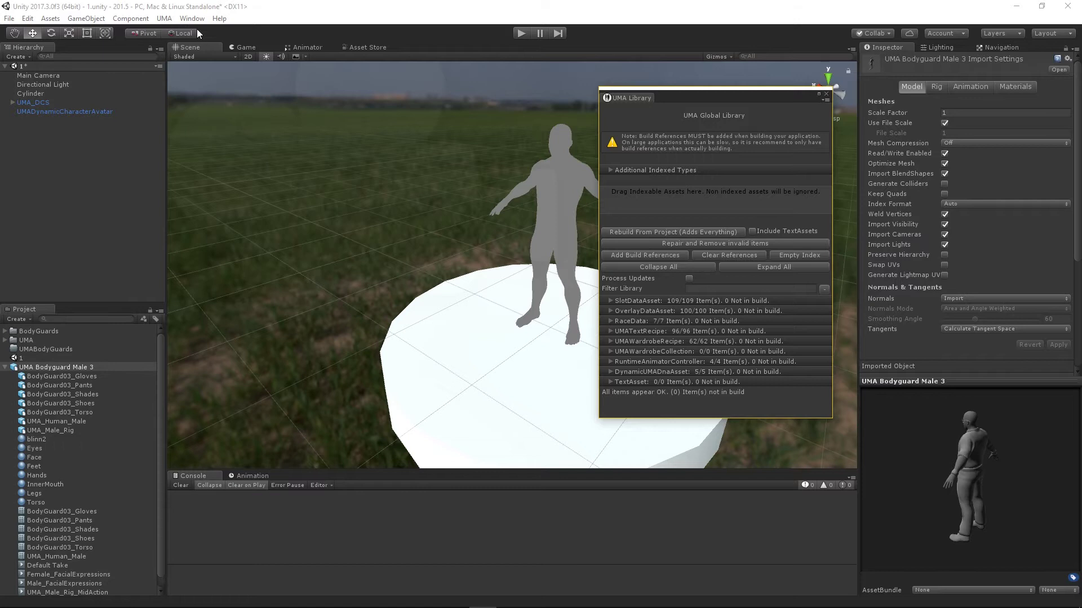
Open the UMA Slot Builder docked beside the Hierarchy with a wider panel, and dock the UMA Library beside Navigation
click(164, 18)
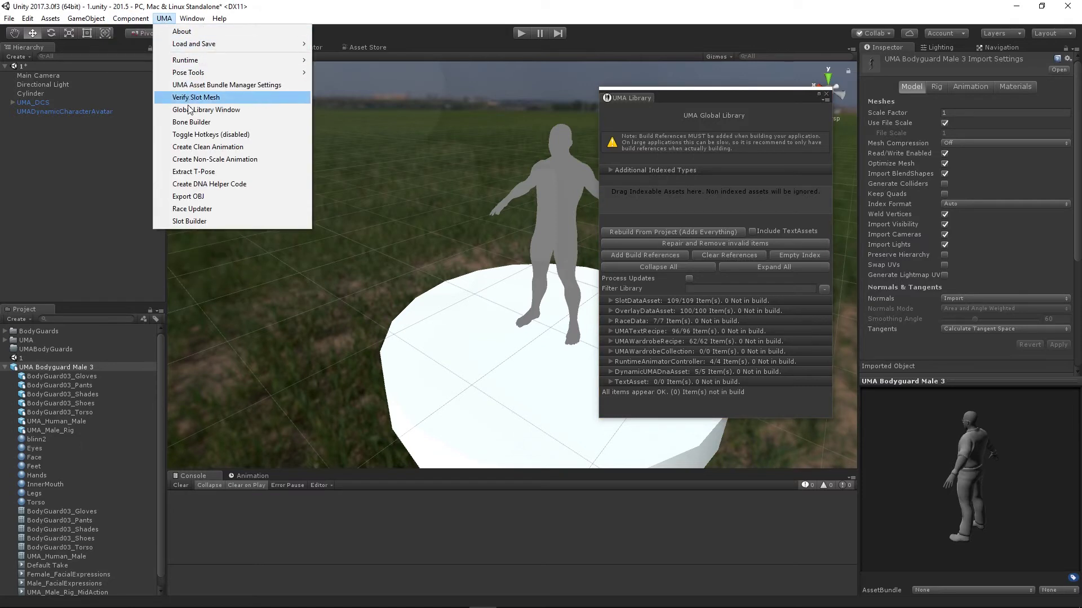
click(197, 221)
drag(412, 103, 347, 106)
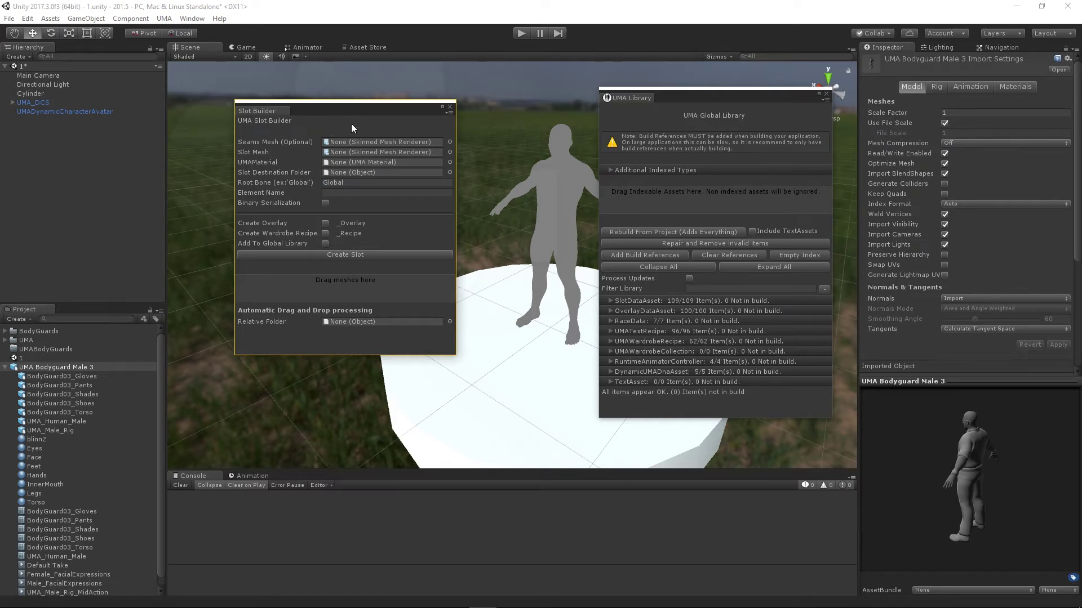
drag(267, 111, 80, 43)
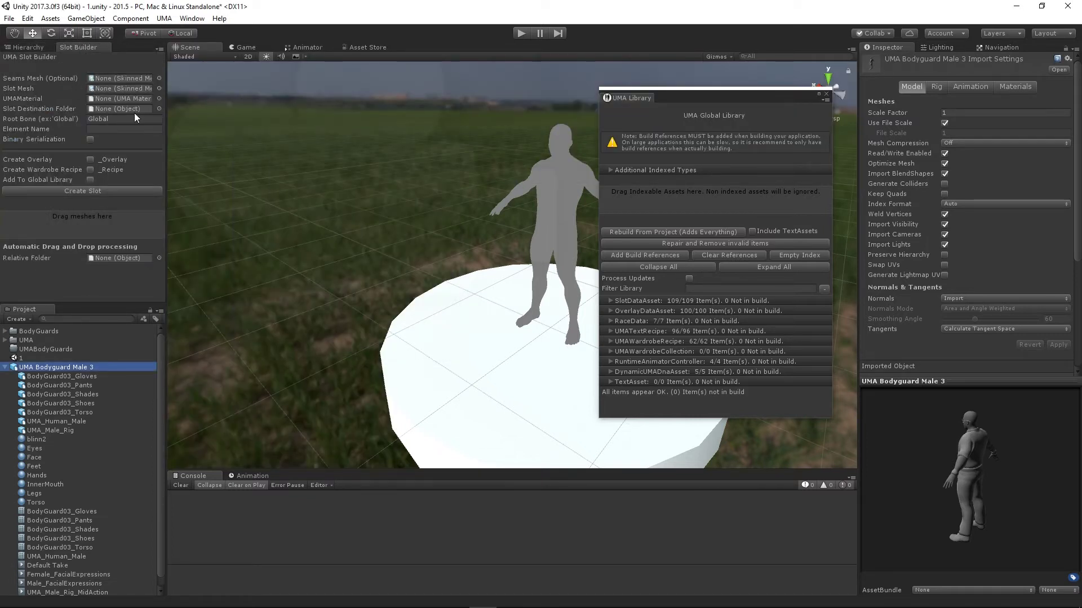
drag(167, 140, 189, 140)
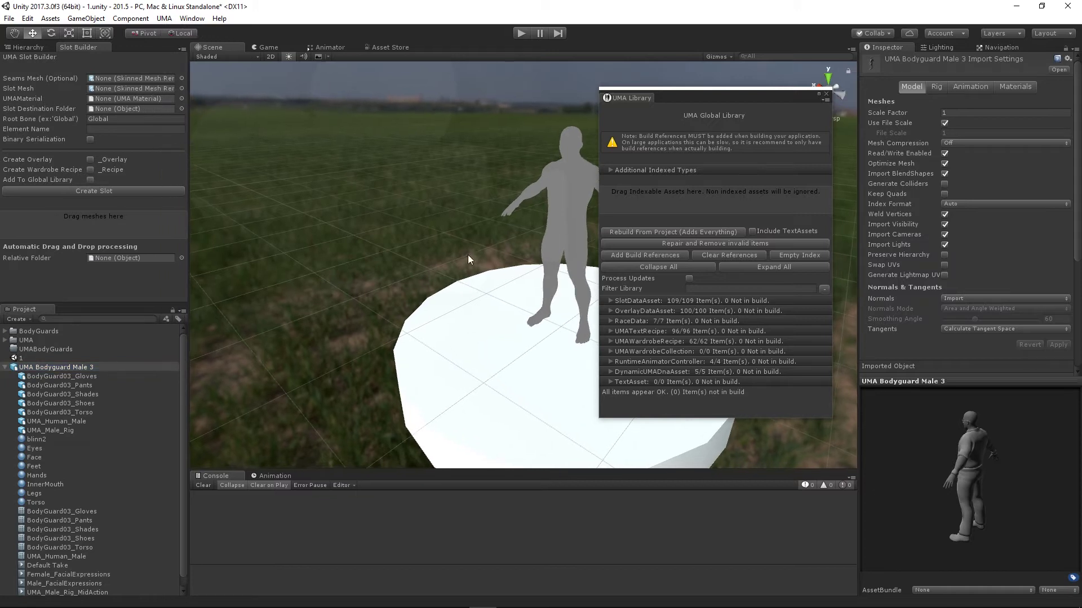
drag(706, 101, 1046, 48)
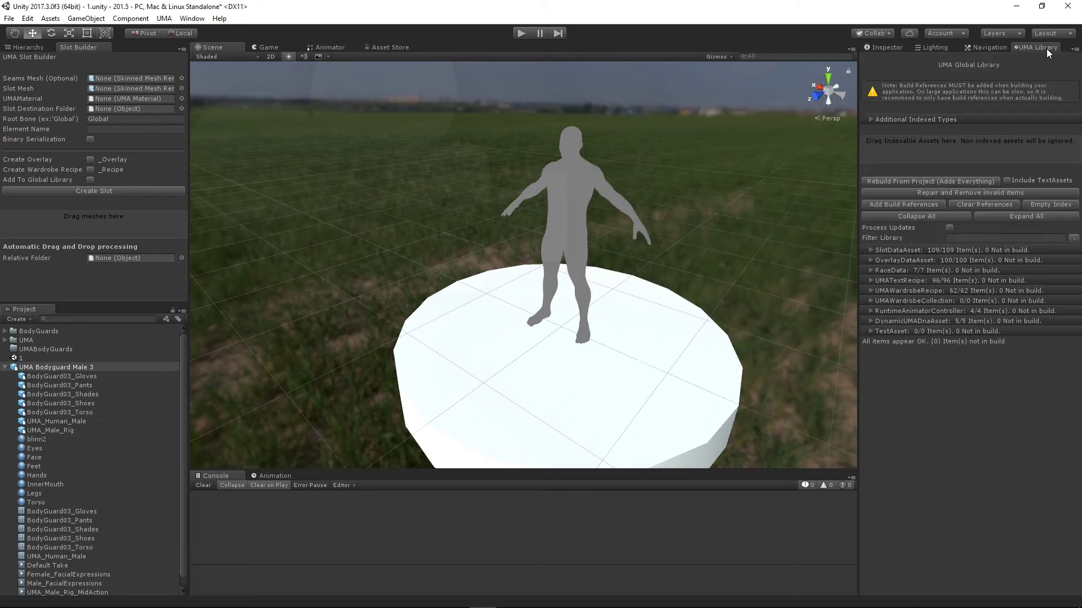
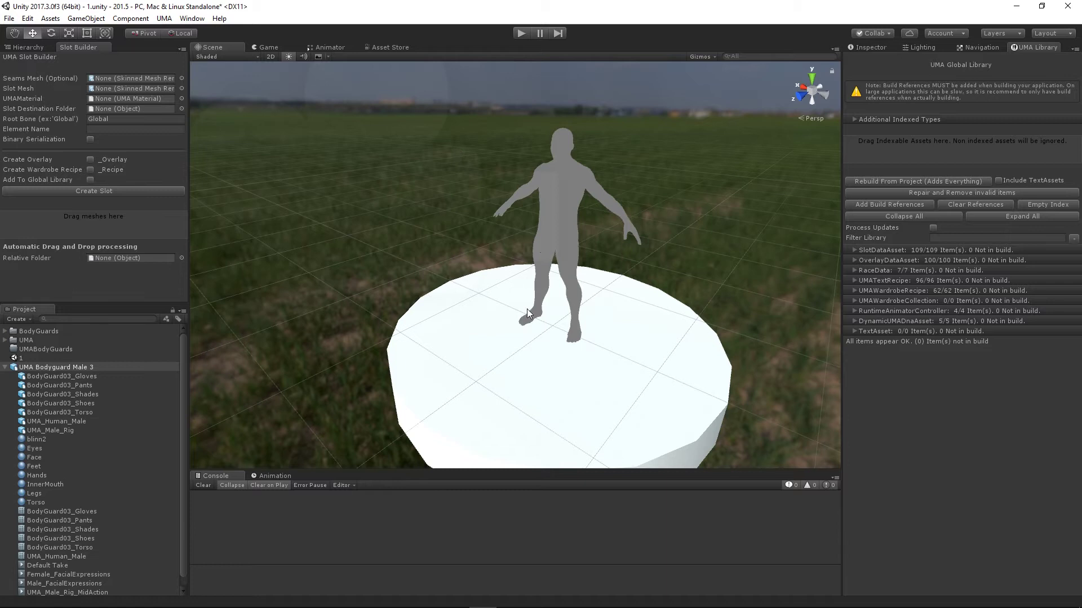
Assign the BodyGuard03_Shades mesh of UMA Bodyguard Male 3 as the Slot Builder's slot mesh
click(52, 395)
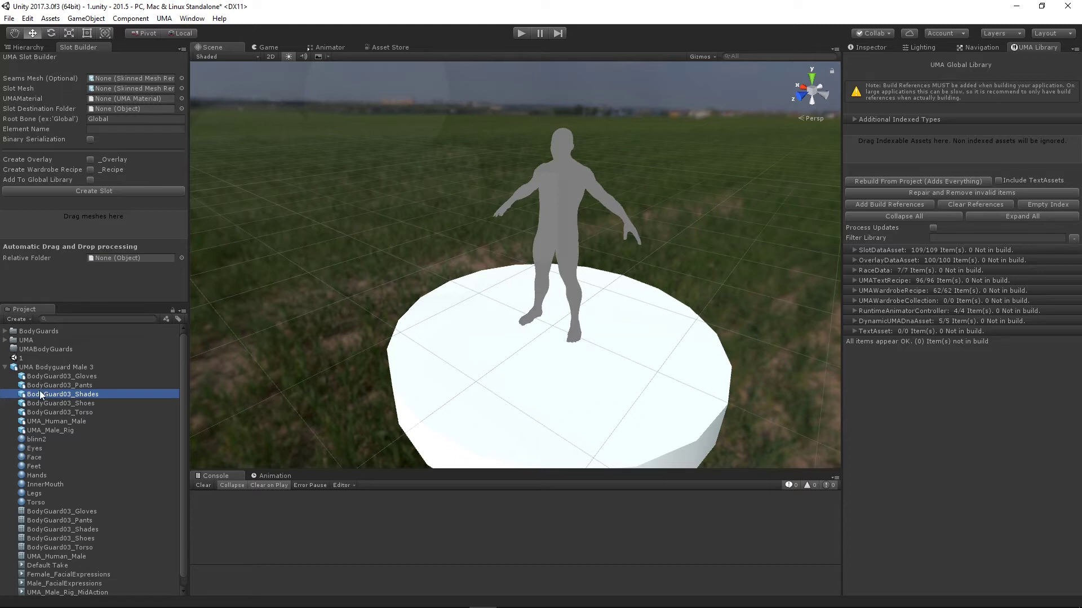
drag(40, 395, 146, 89)
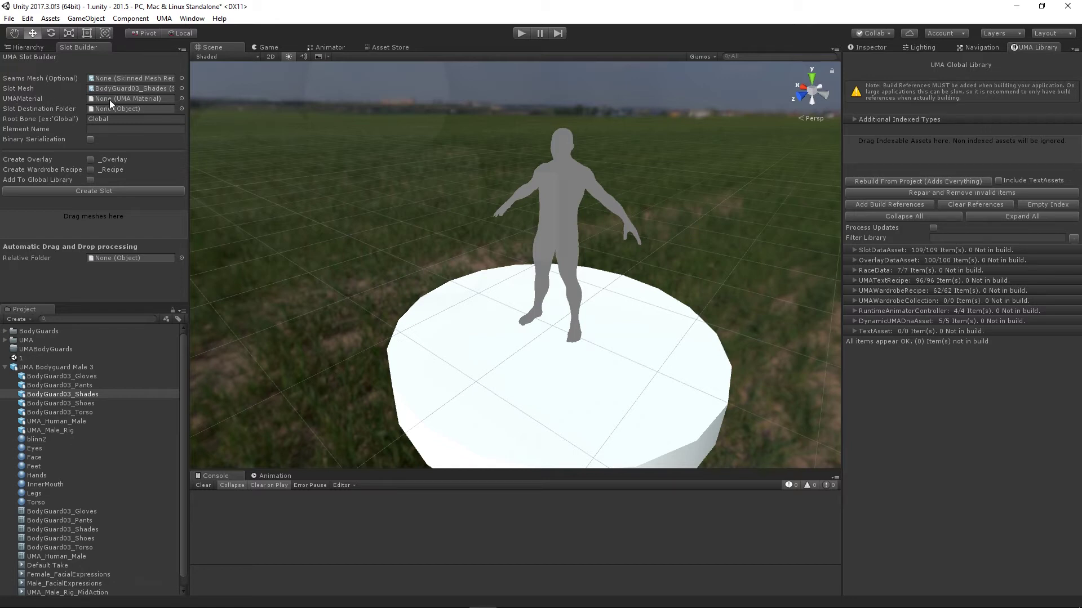
click(181, 98)
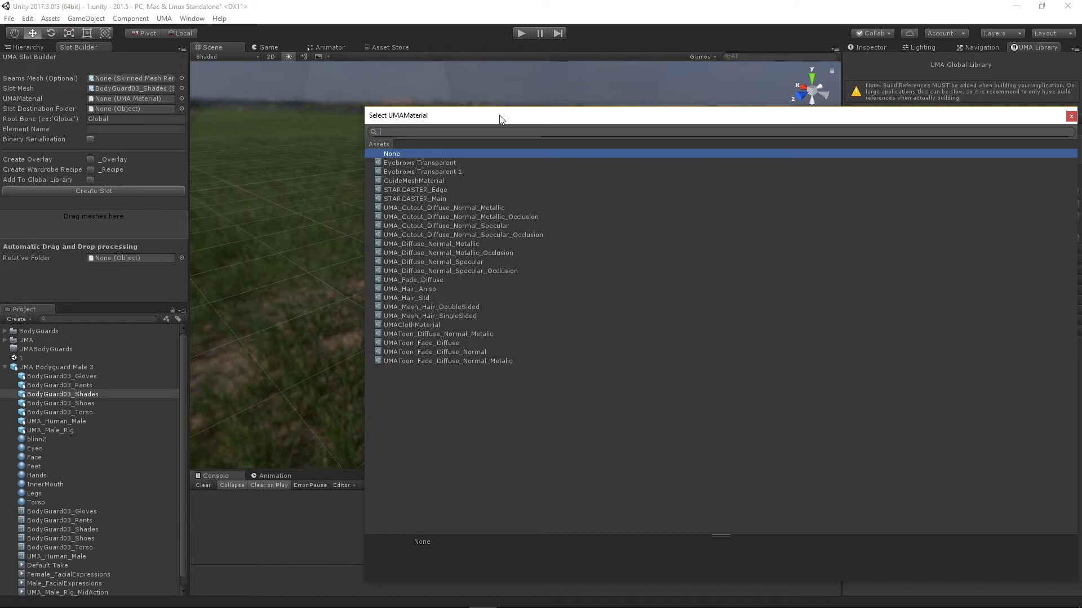
drag(499, 118, 287, 84)
click(857, 82)
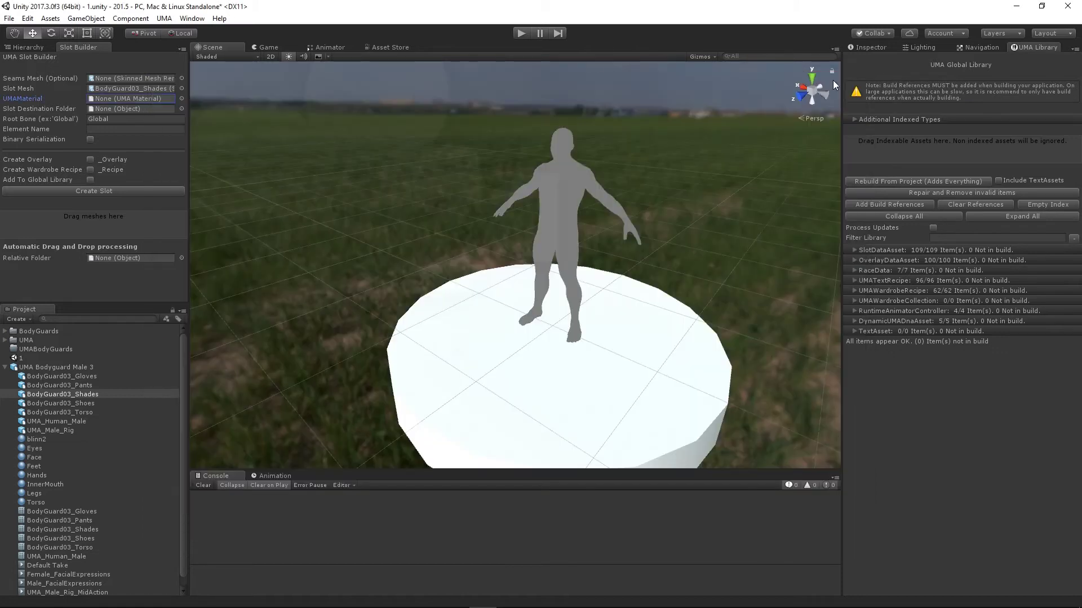
Run the scene and inspect the materials on the UMARenderer of UMADynamicCharacterAvatar
click(522, 33)
click(16, 49)
click(866, 46)
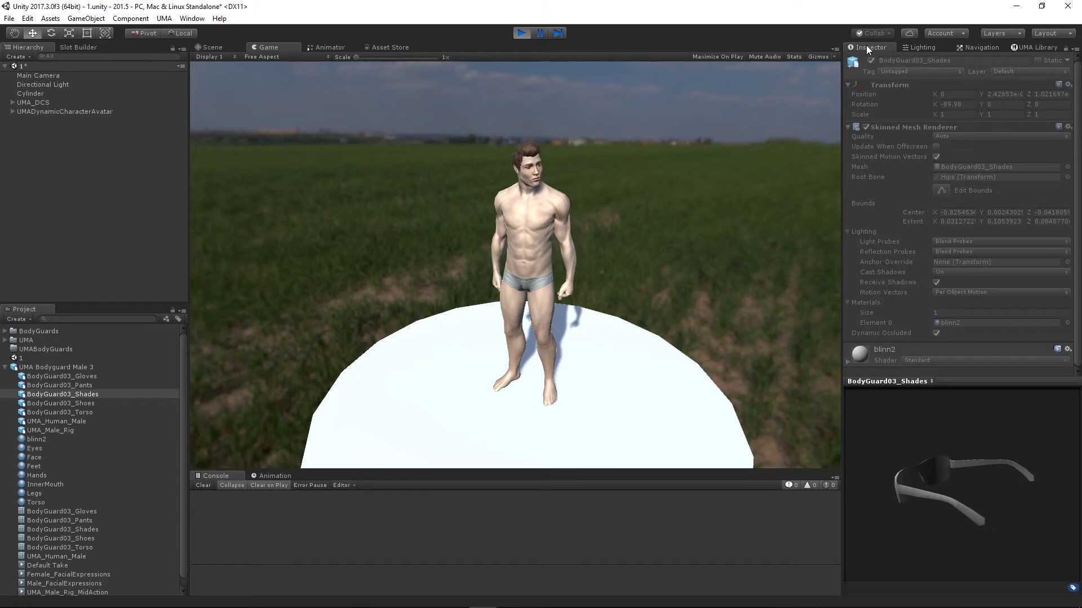
click(45, 111)
click(12, 111)
click(50, 129)
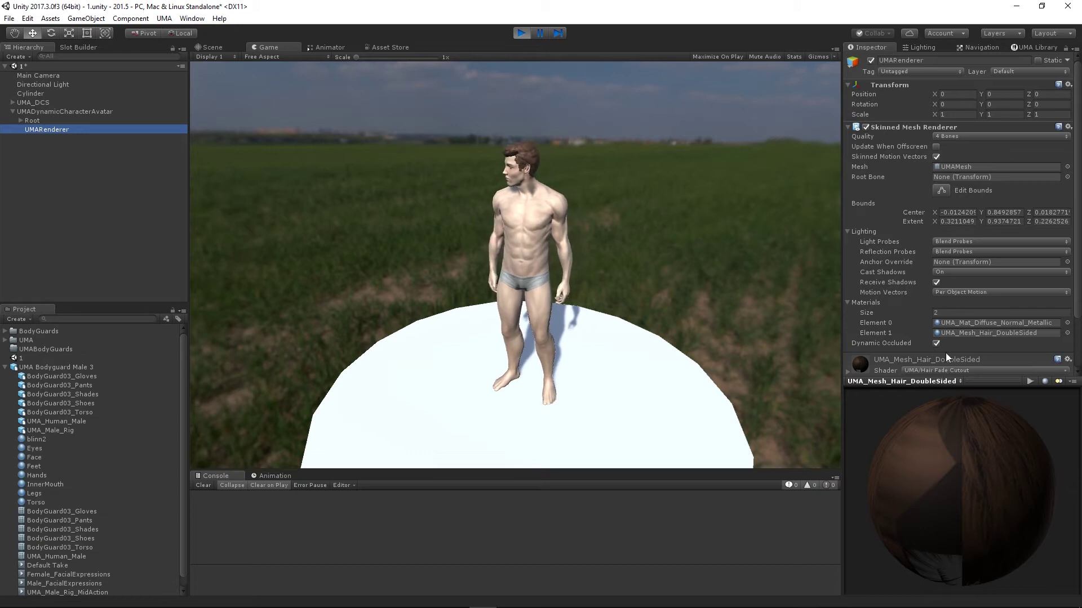
scroll(945, 352, down, 3)
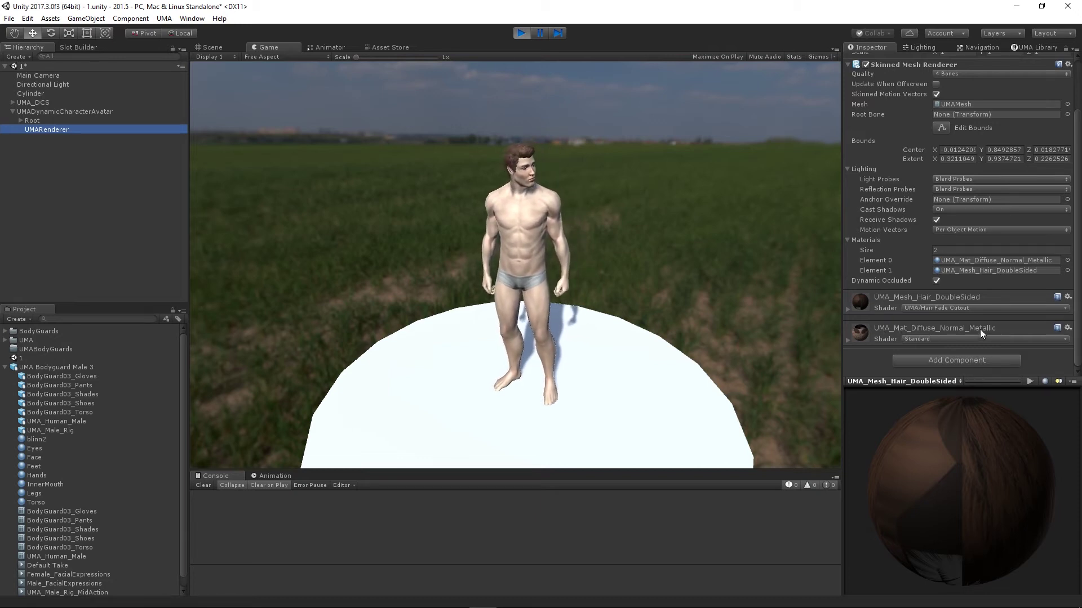
Preview the UMA_Mat_Diffuse_Normal_Metallic material on a cube and rotate it to examine the combined texture
click(892, 333)
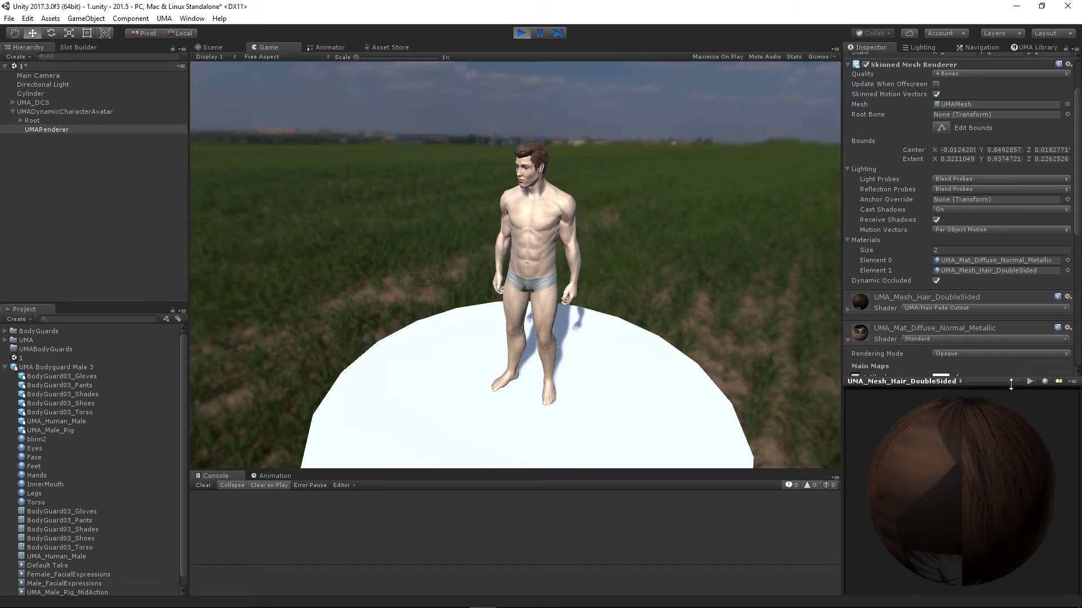
click(955, 382)
click(915, 405)
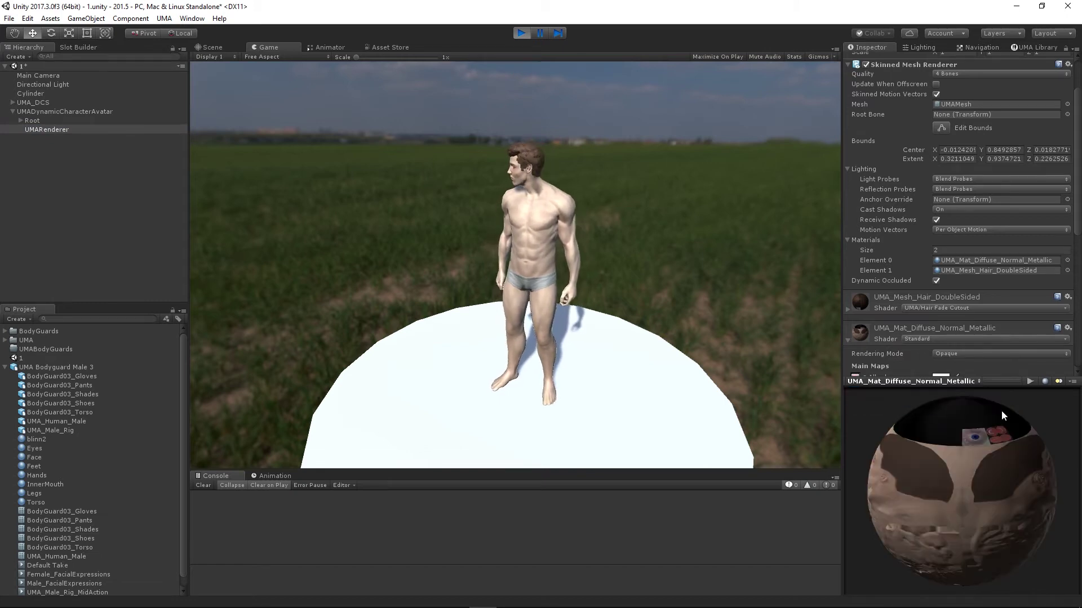
click(1045, 382)
drag(966, 449, 945, 465)
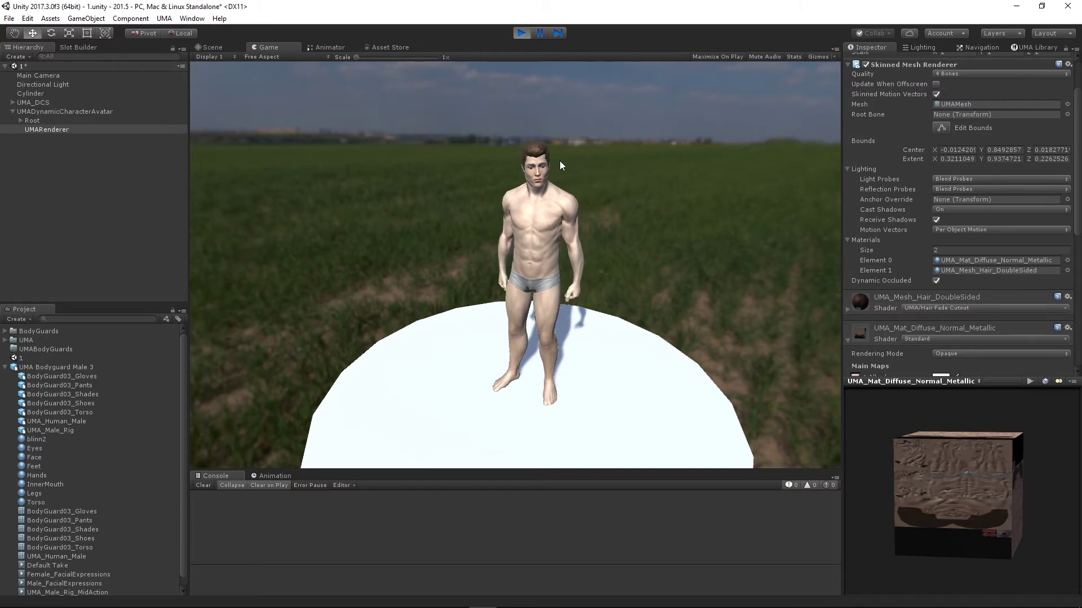
drag(920, 471, 955, 459)
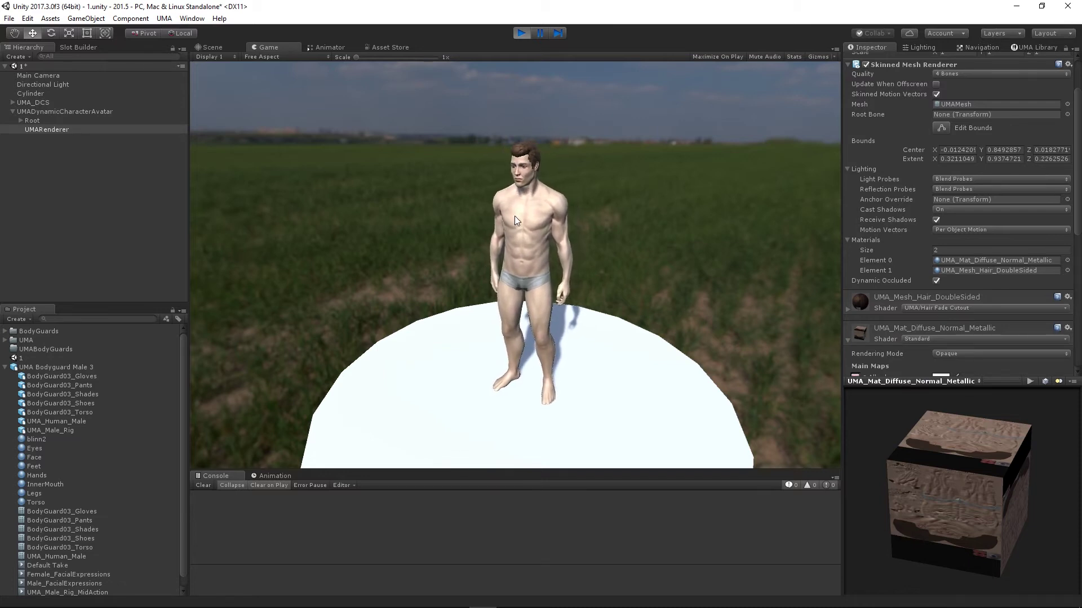
Stop the running scene and bring back the Slot Builder and the UMA Library
click(518, 33)
click(93, 48)
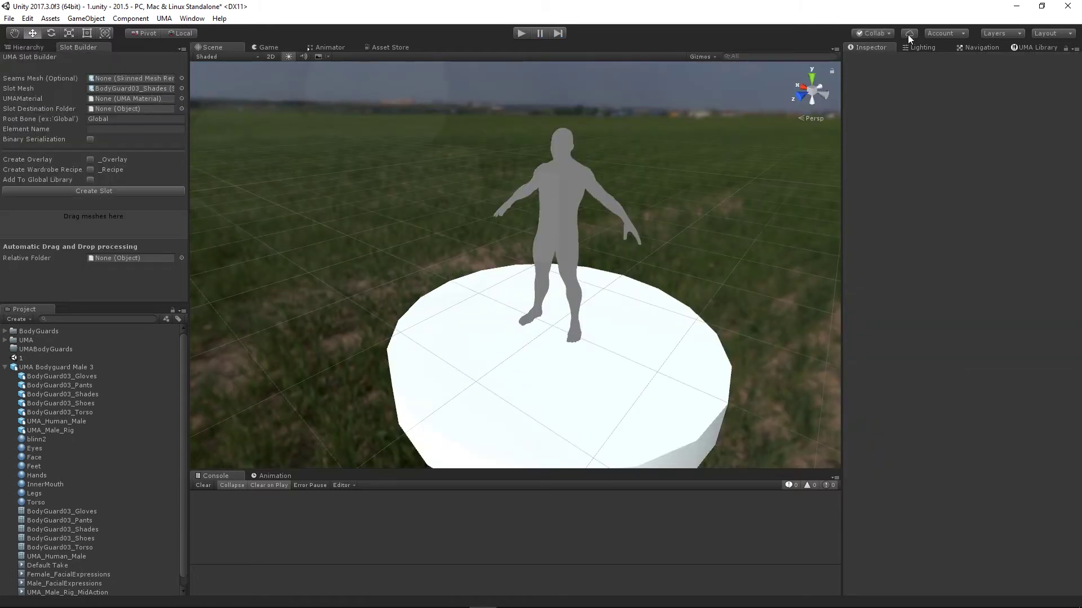
click(1024, 47)
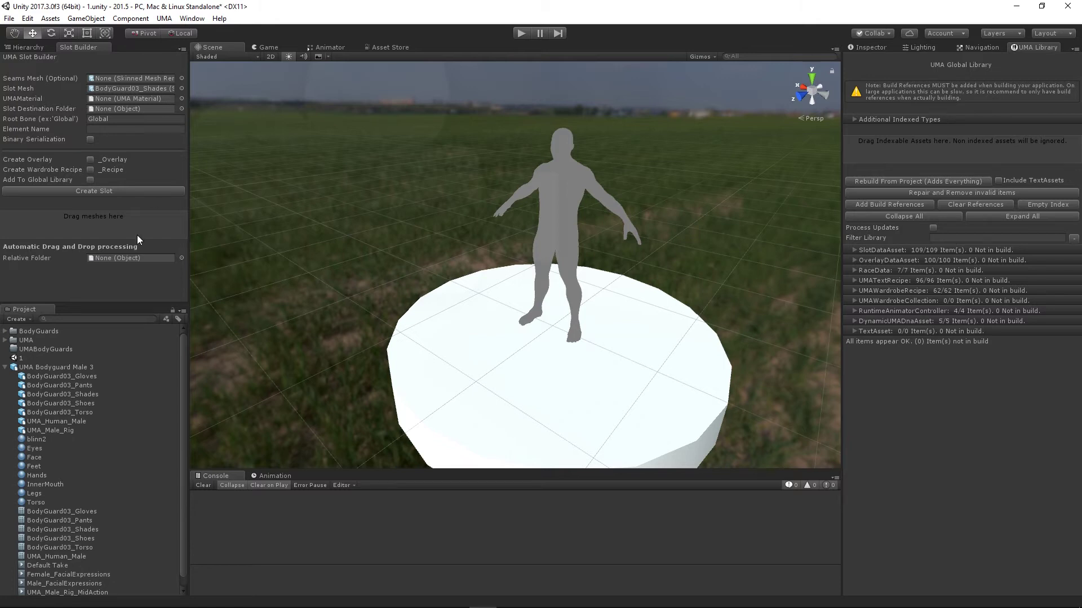
Expand the BodyGuards Textures folder and check which Bodyguard_03 maps are available: diffuse, normal, specular and occlusion
click(5, 331)
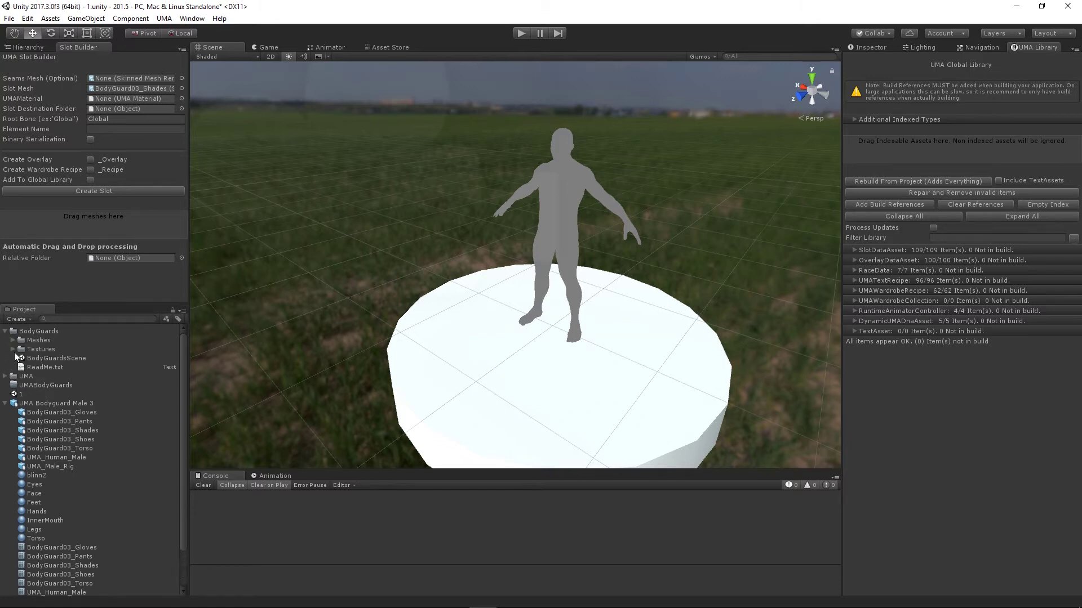
click(13, 349)
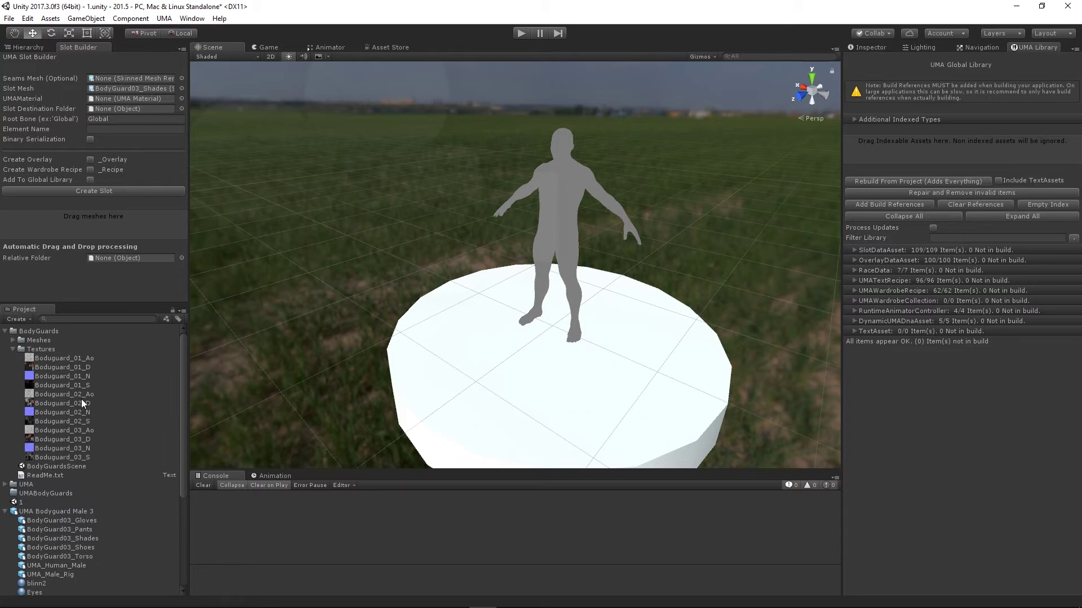
click(88, 441)
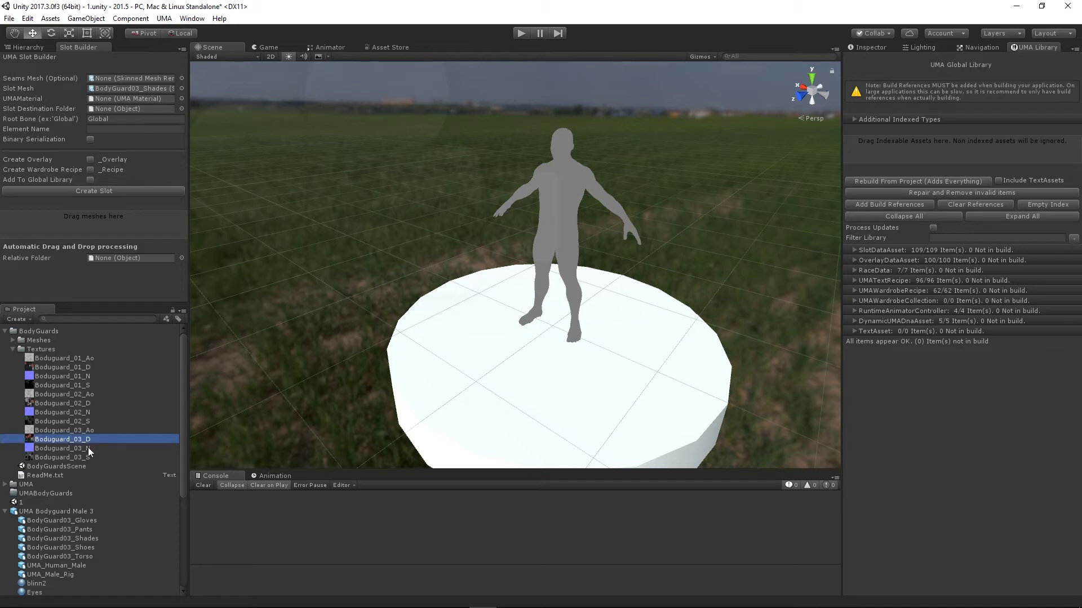
click(88, 448)
click(89, 457)
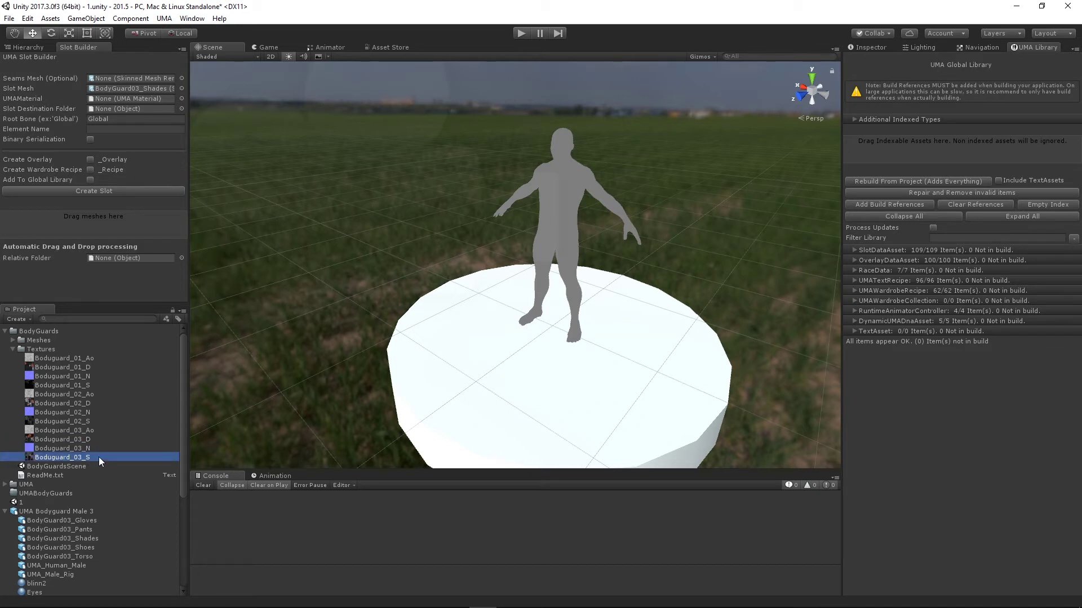
click(88, 431)
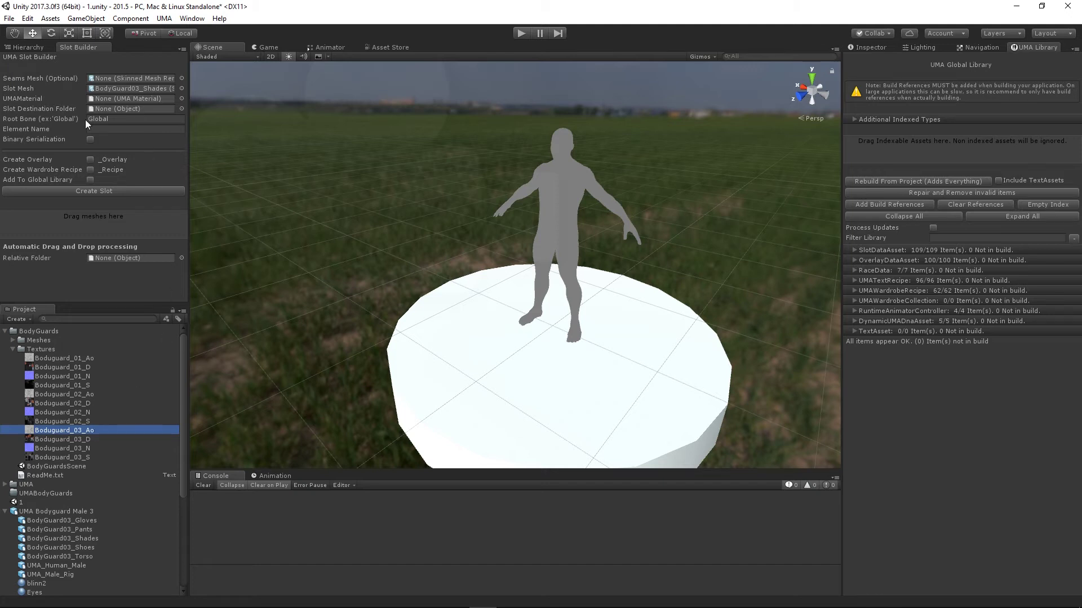
Set the slot's UMAMaterial to UMA_Diffuse_Normal_Specular_Occlusion
click(181, 99)
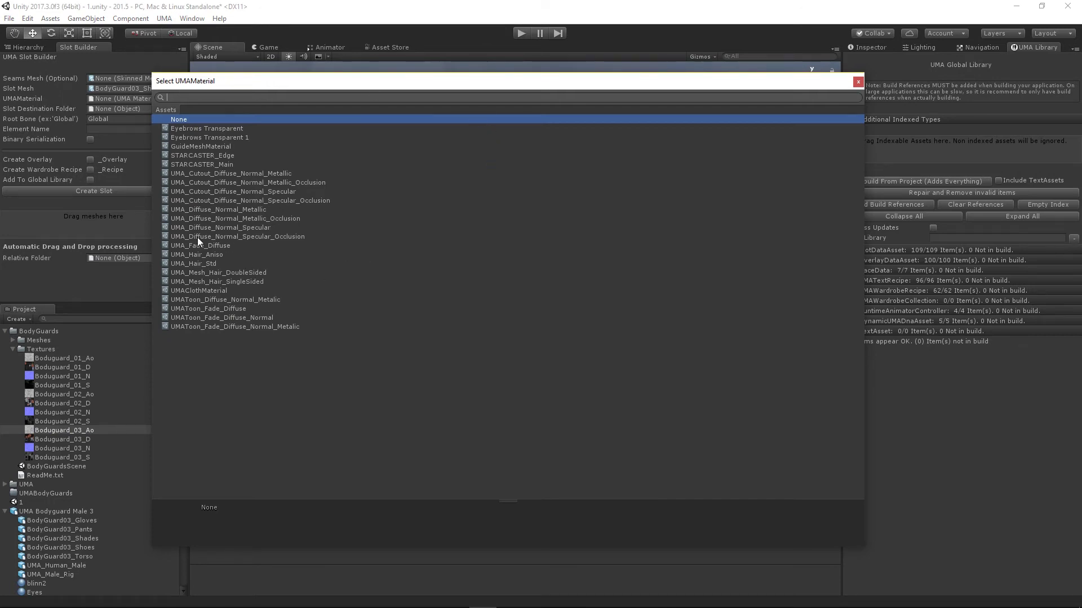
click(278, 237)
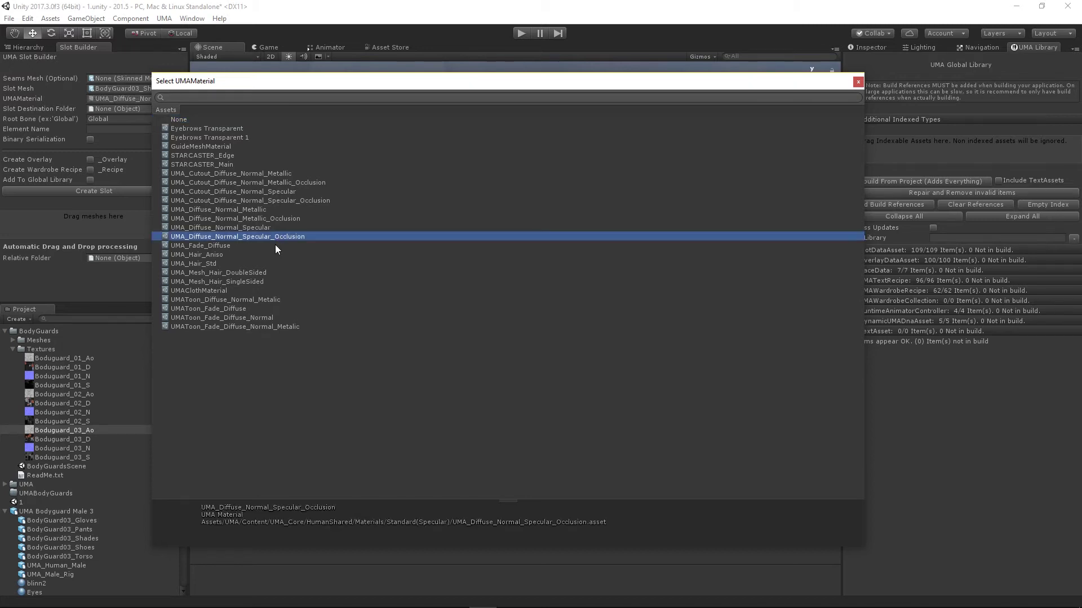
double_click(279, 237)
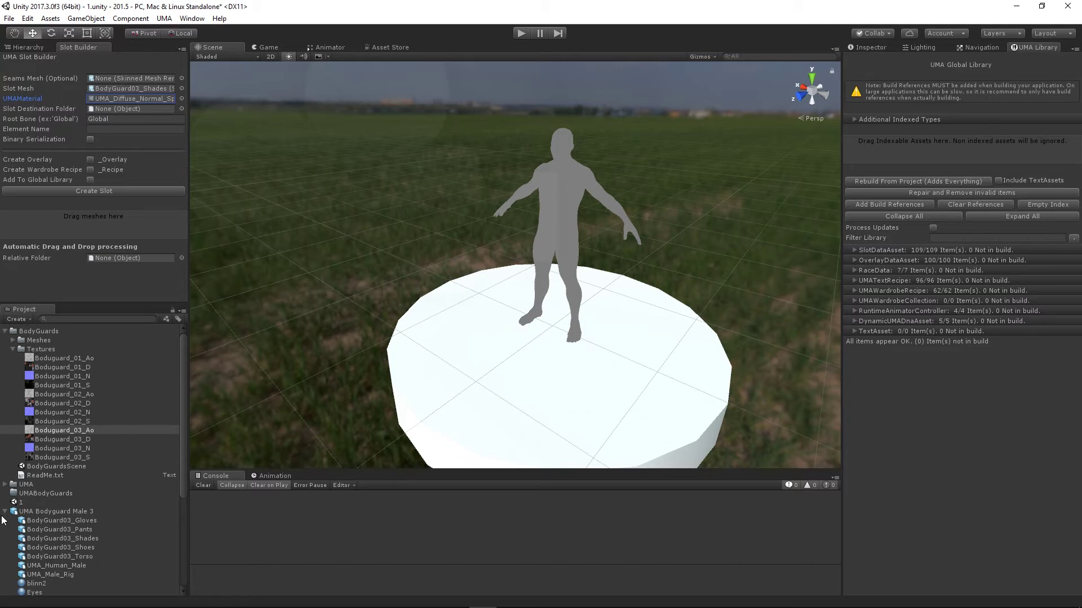
Collapse the expanded project assets, set the slot destination folder to UMABodyGuards, and name the element ShadesM
click(5, 331)
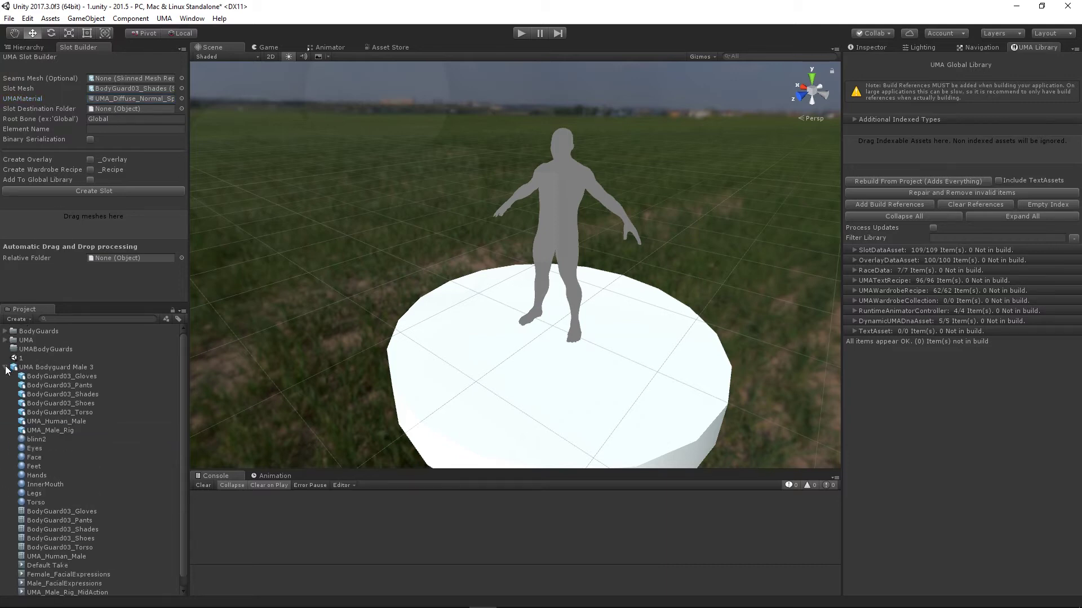
click(5, 367)
drag(44, 349, 144, 109)
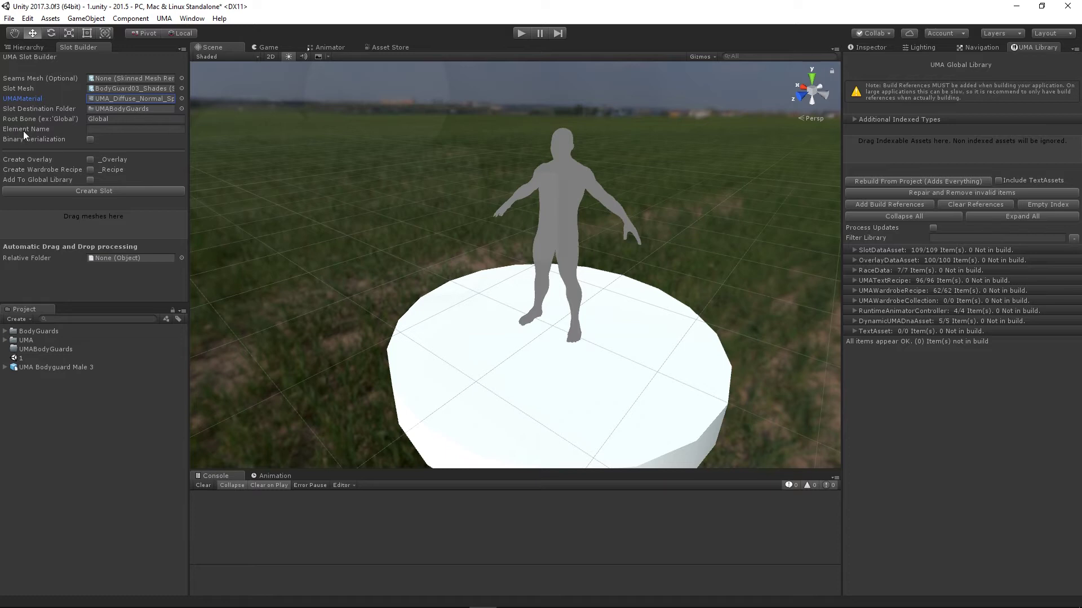
click(97, 129)
text(S)
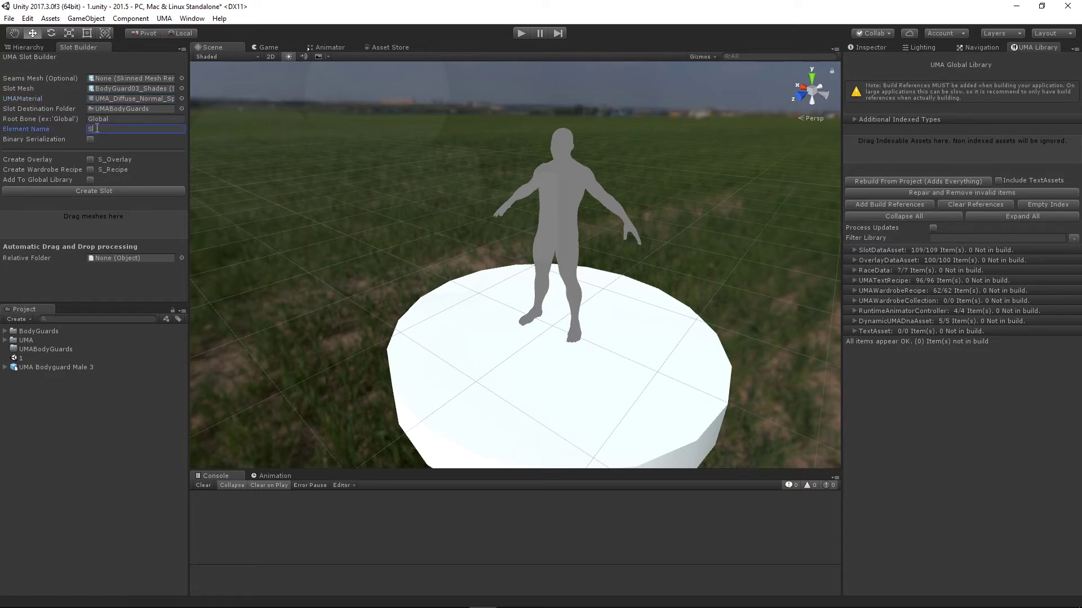
text(hadesM)
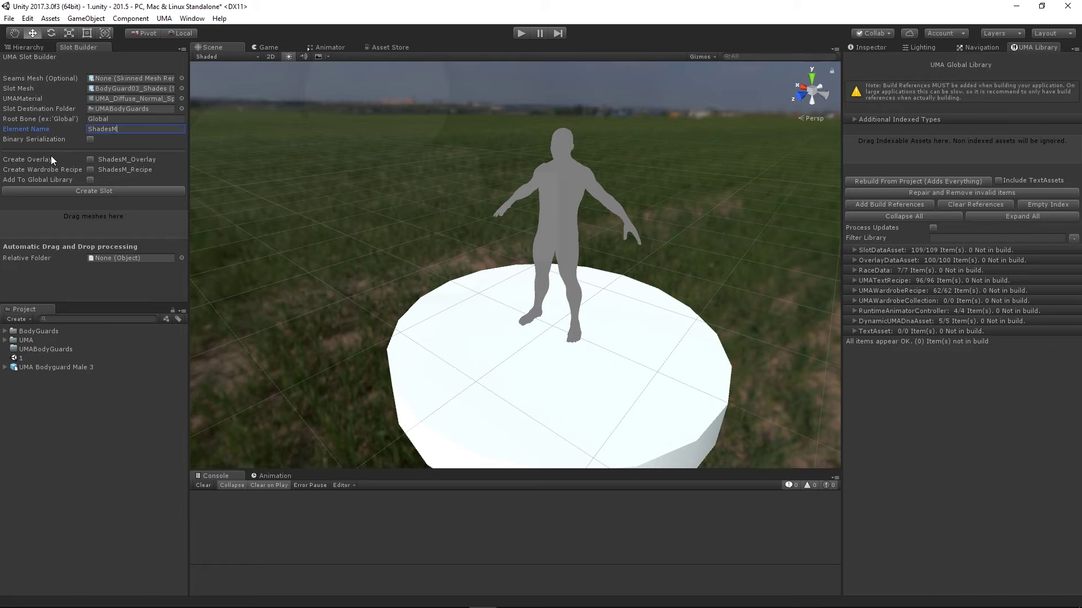
Create the ShadesM slot together with its overlay and wardrobe recipe, adding them to the global library
click(90, 160)
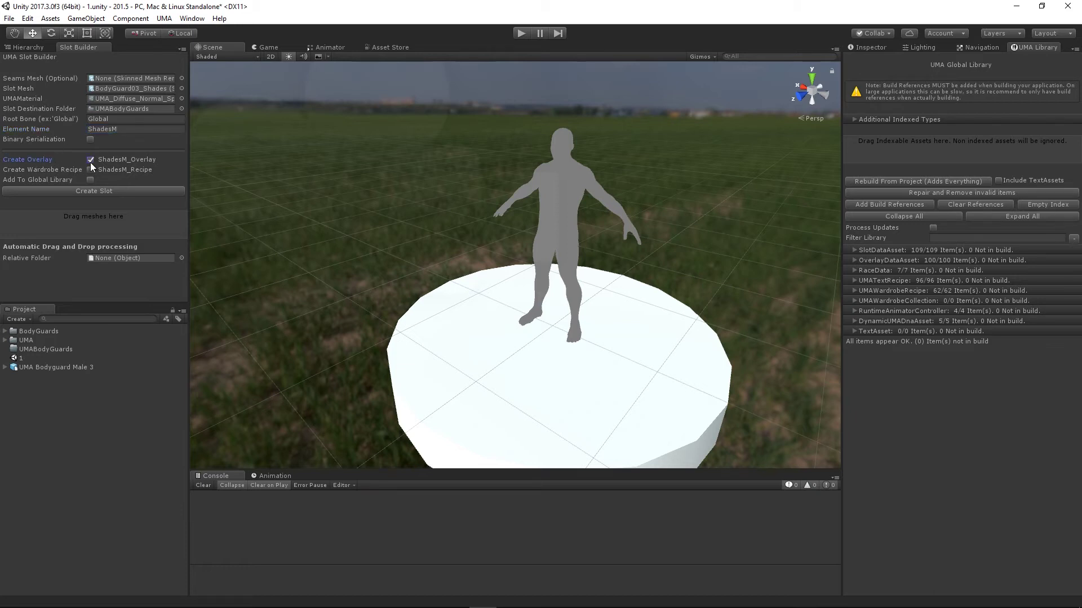
click(90, 170)
click(90, 180)
click(120, 190)
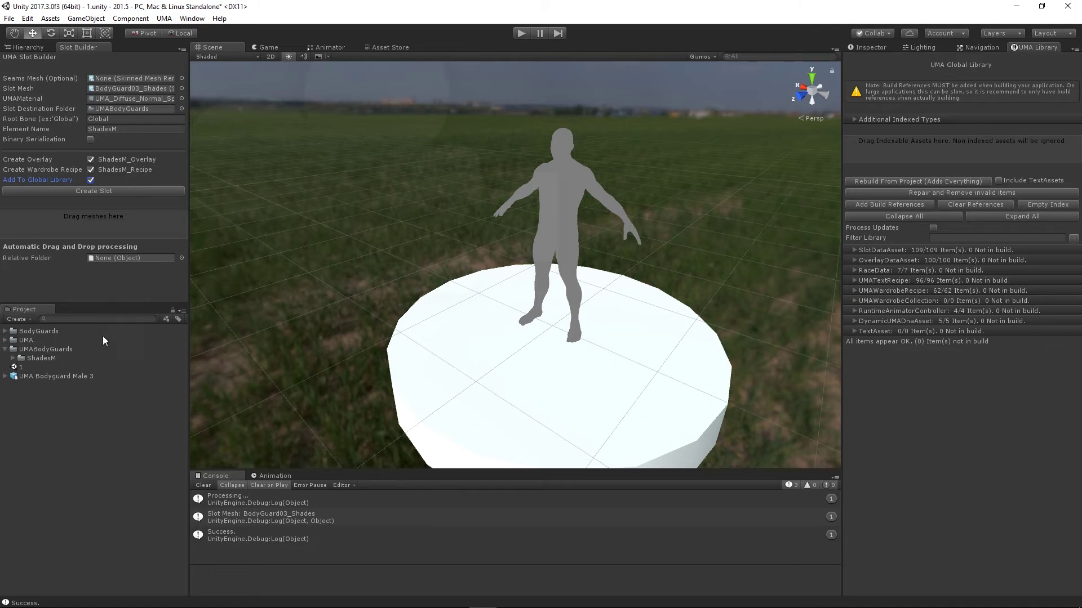
Expand the generated ShadesM folder and inspect its slot, skinned prefab and BodyGuard03_Shades mesh
click(13, 359)
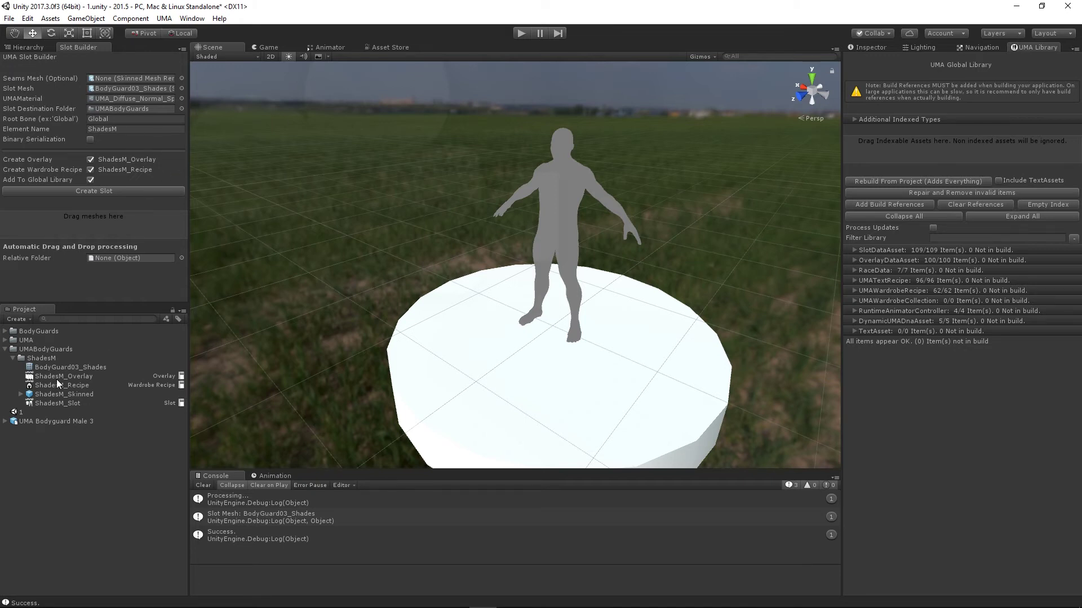
click(45, 404)
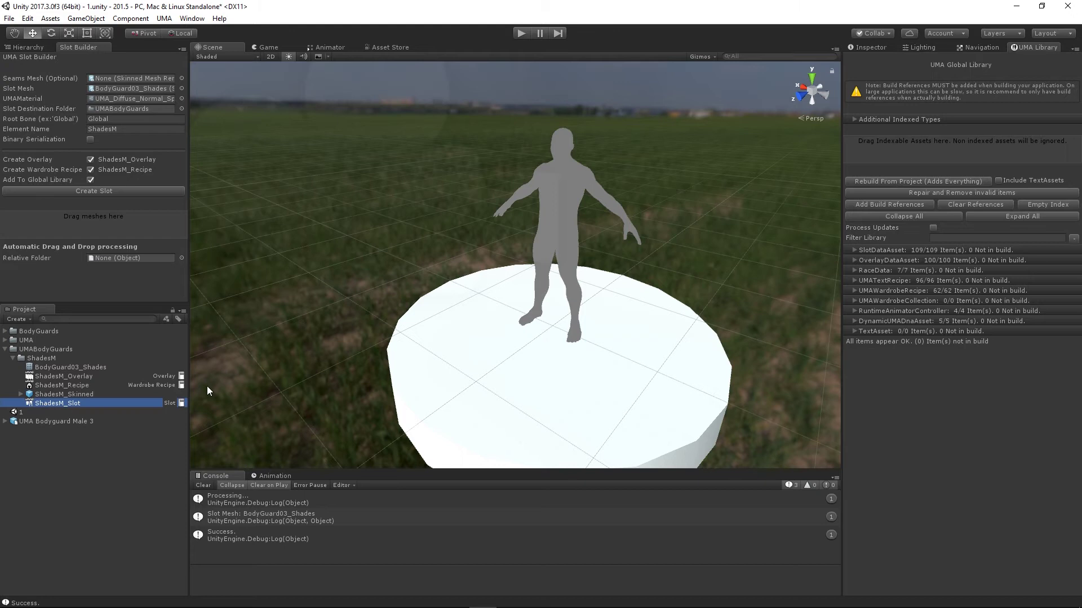
click(867, 47)
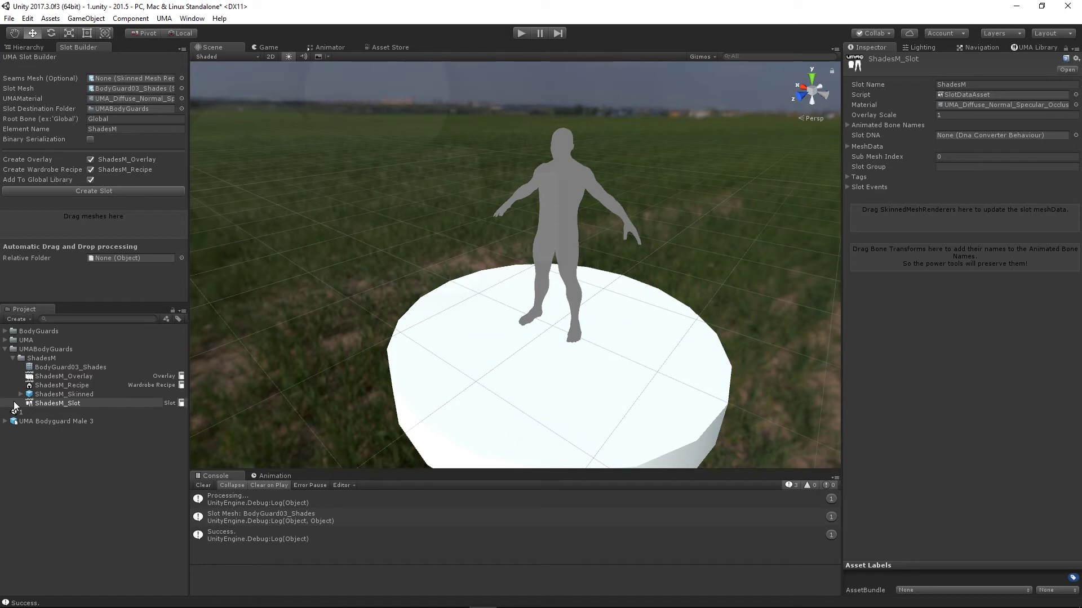
click(62, 394)
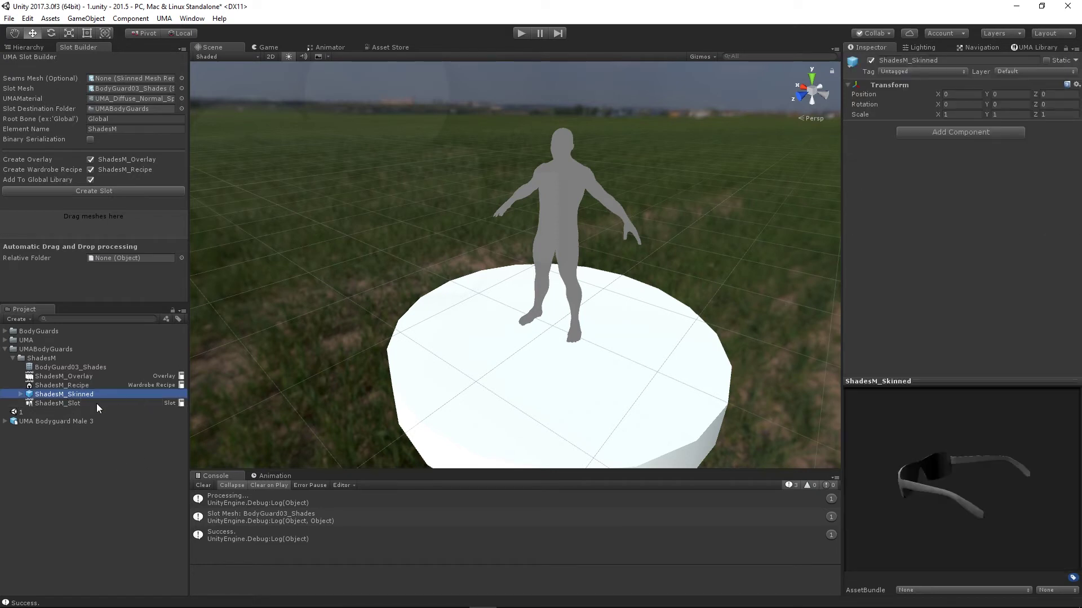
click(83, 368)
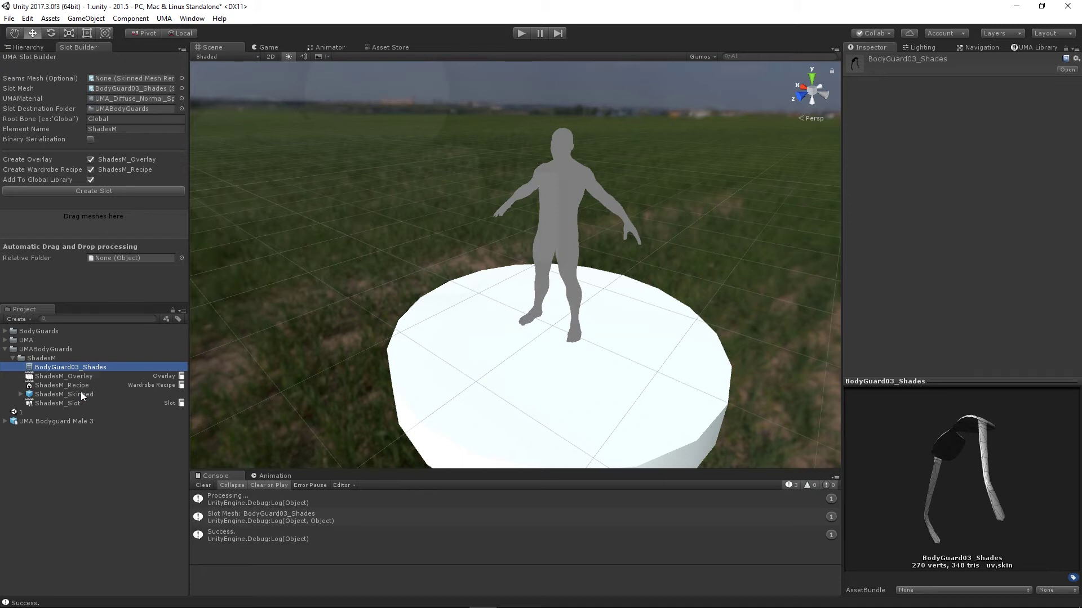
click(80, 393)
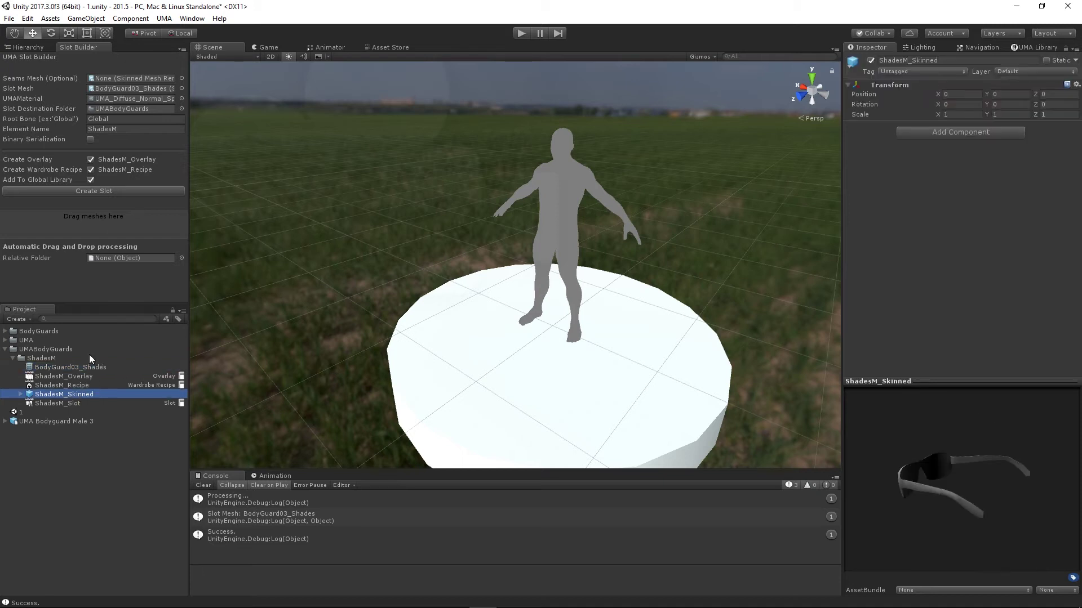
Assign Boduguard_03_D, Boduguard_03_N, Boduguard_03_S and Boduguard_03_Ao to ShadesM_Overlay's main, bump, specular-gloss and occlusion textures
click(54, 378)
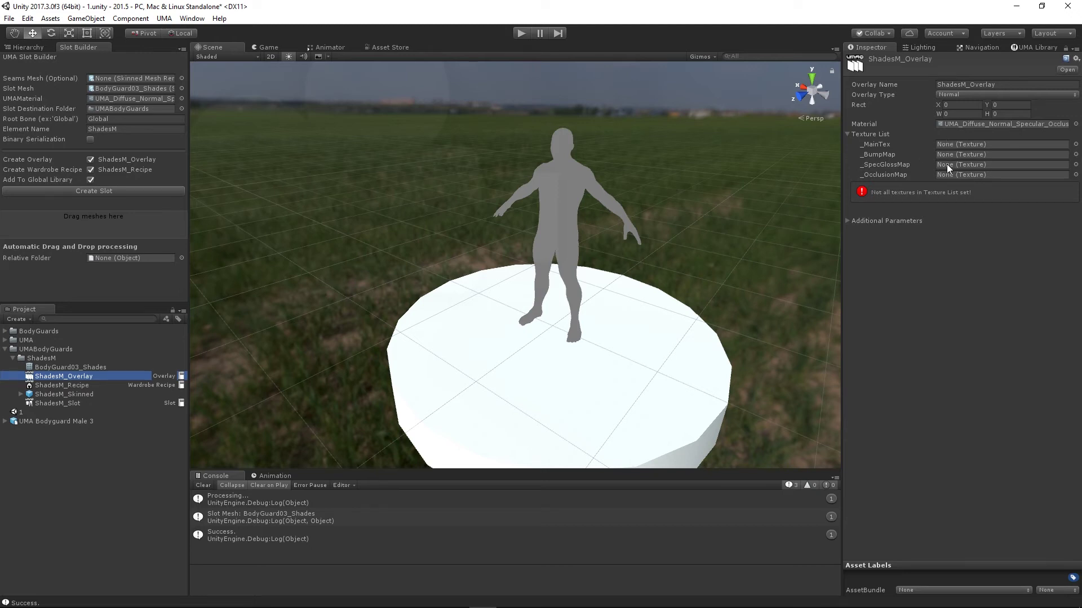
click(5, 332)
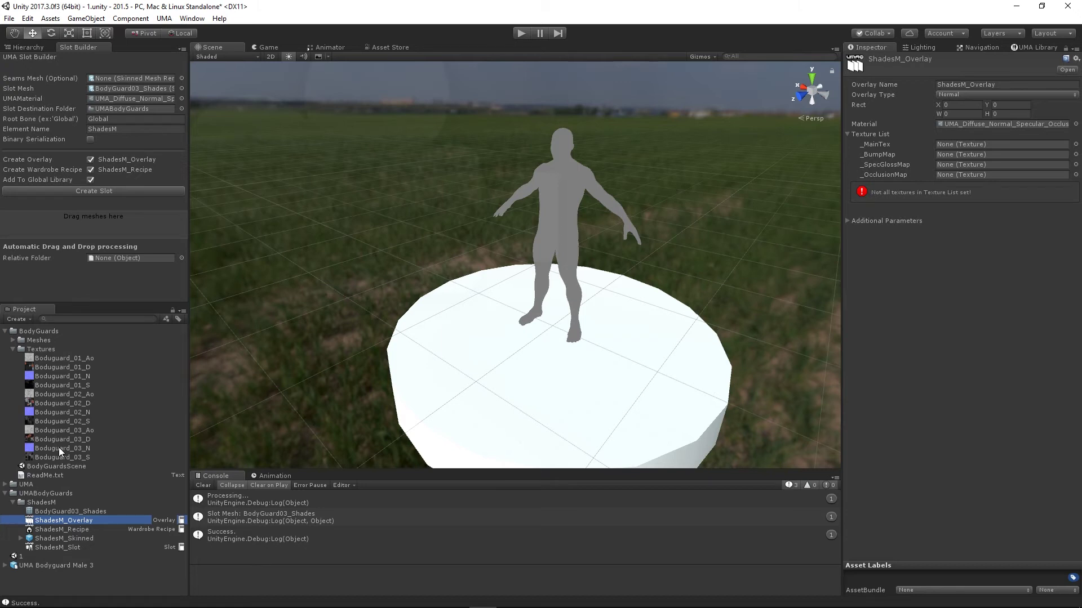
drag(56, 439, 987, 145)
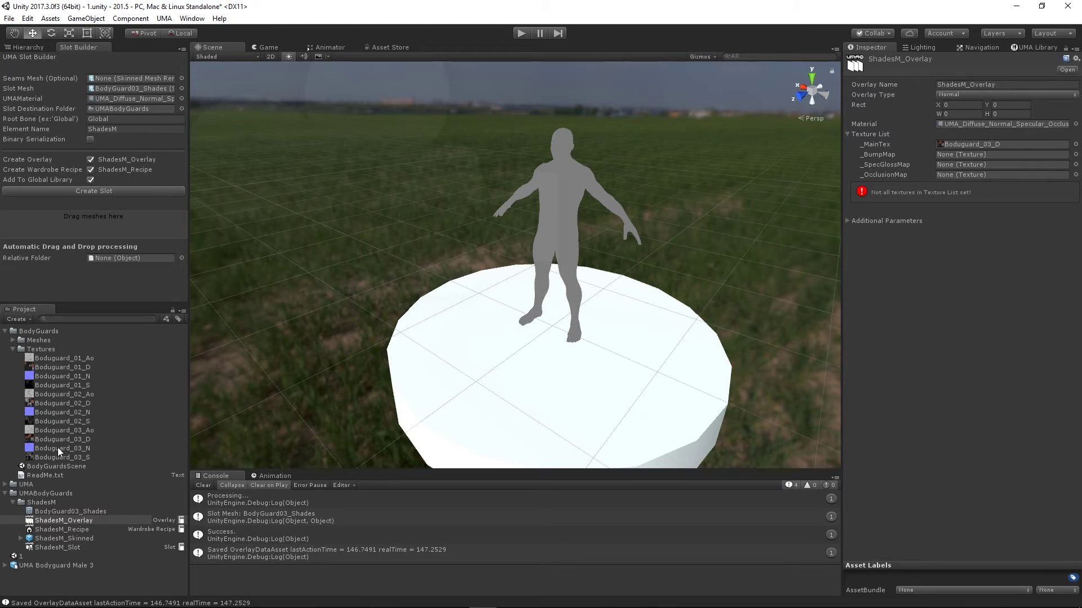
drag(52, 449, 961, 160)
drag(45, 457, 1014, 164)
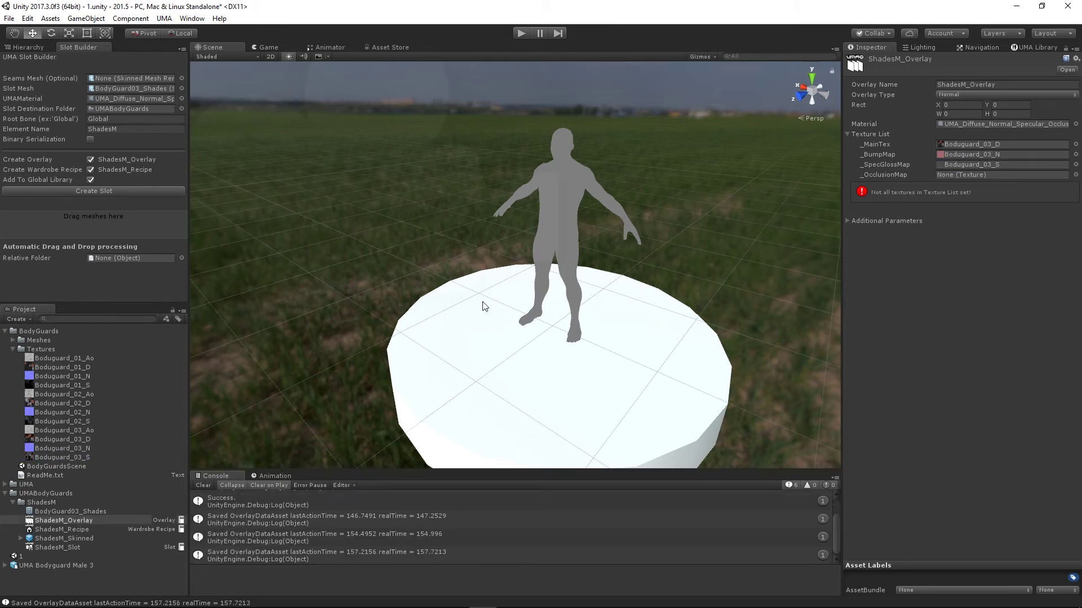
drag(66, 429, 961, 178)
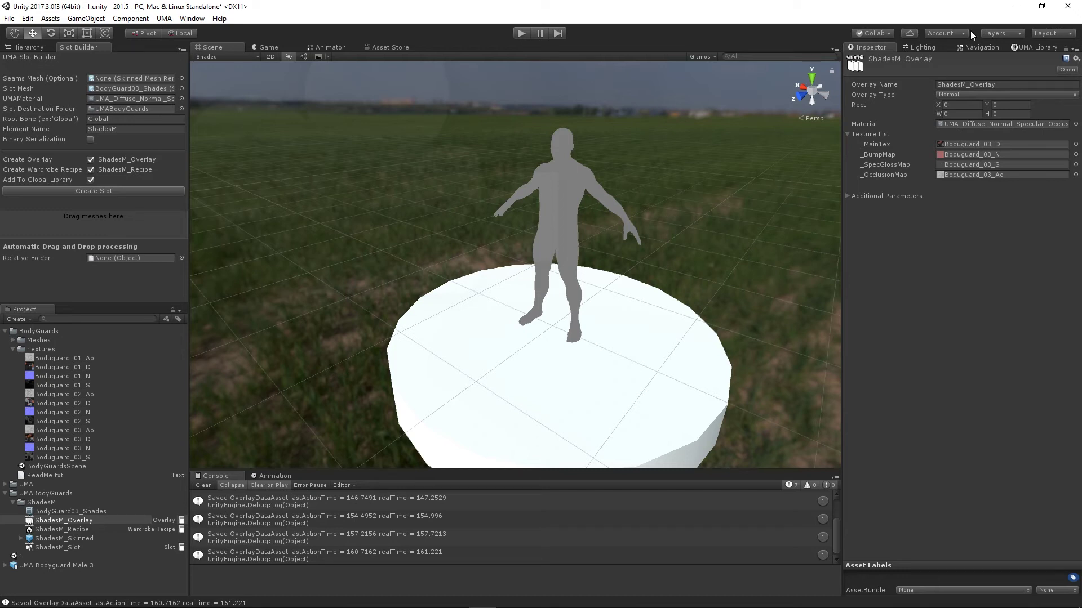
Move ShadesM_Overlay up into the UMABodyGuards folder and rename the asset BG3_Overlay
click(49, 521)
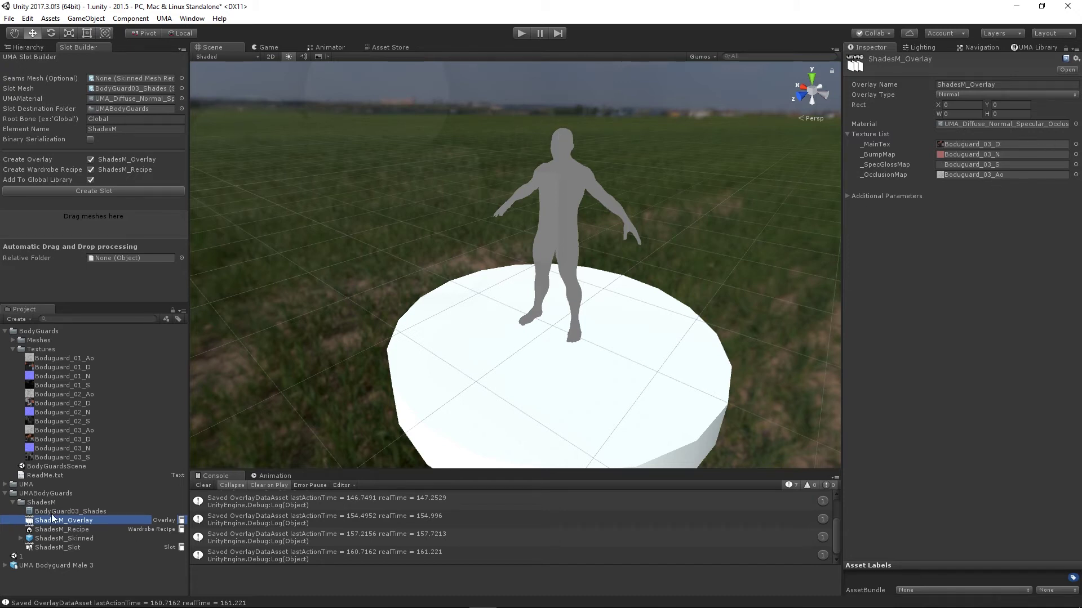
drag(35, 521, 59, 495)
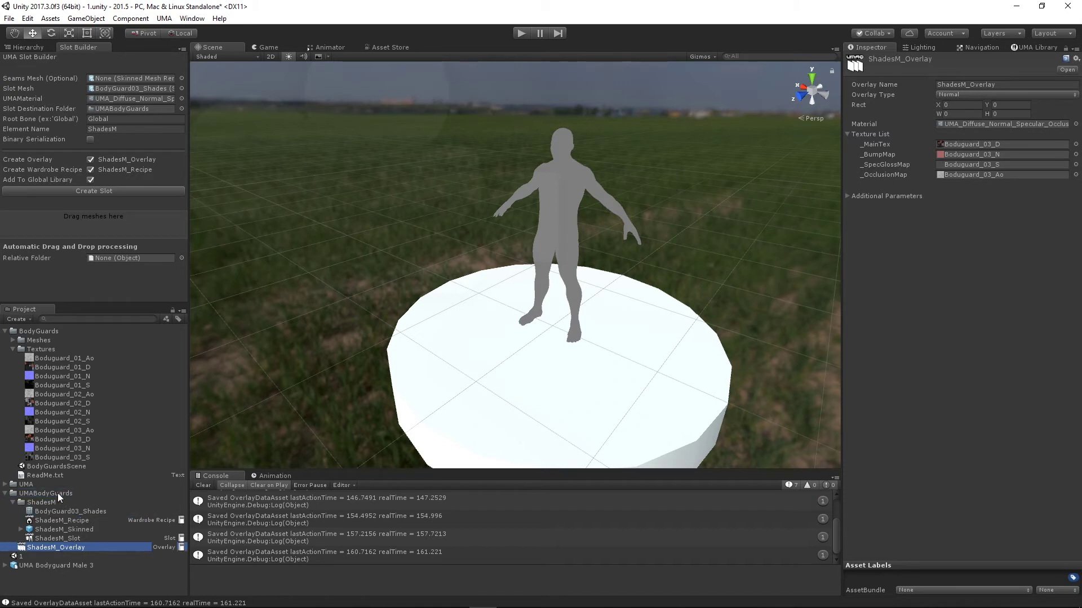
click(61, 549)
drag(57, 549, 20, 550)
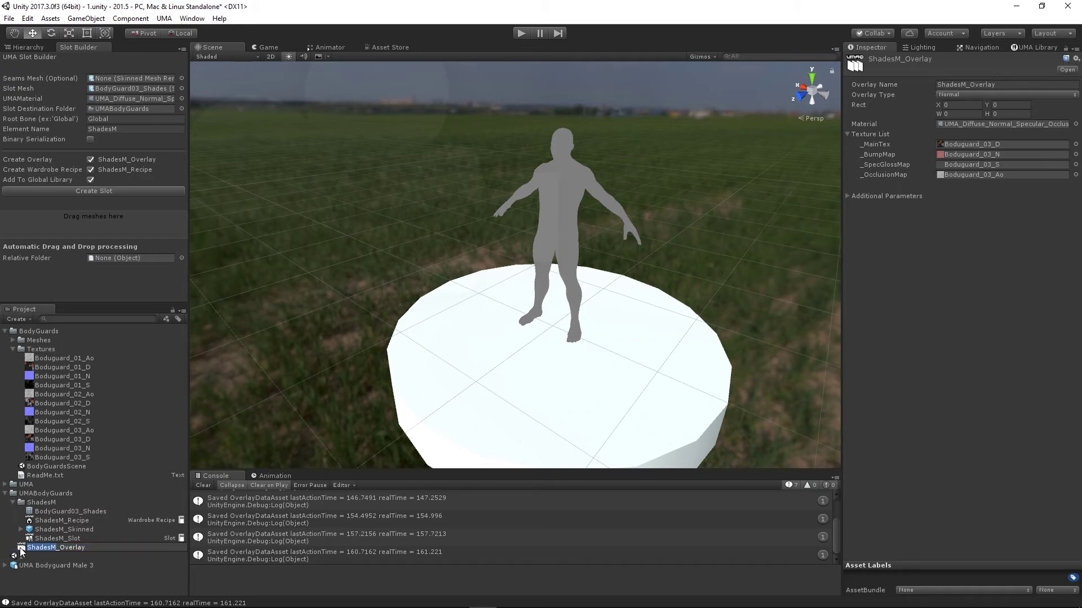
text(BG_)
text(3)
key(Return)
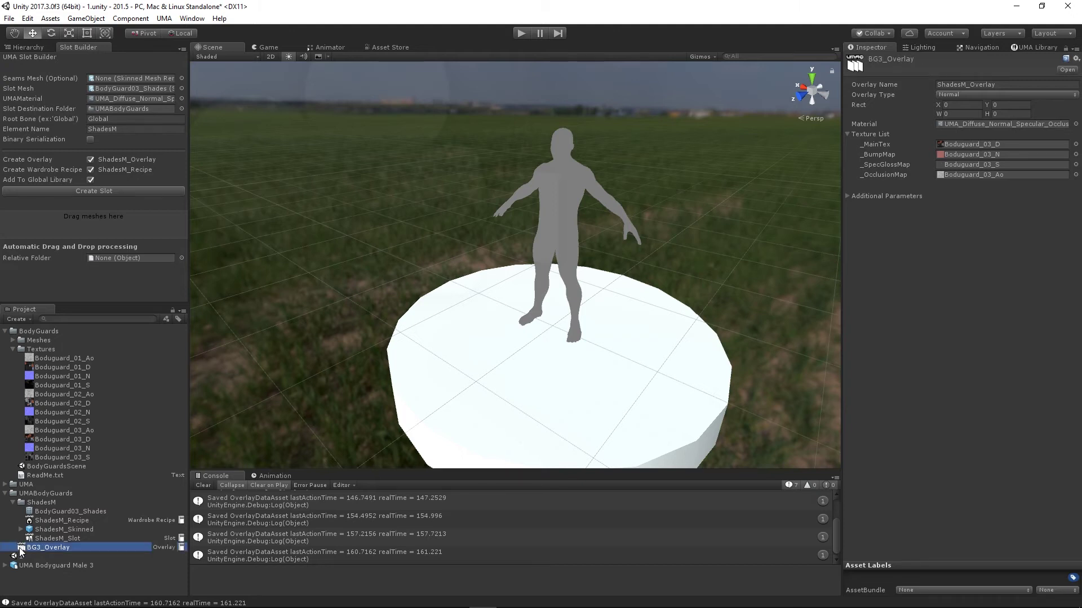
Set the moved overlay's internal overlay name to BG3_Overlay
click(965, 85)
text(BG3)
key(Return)
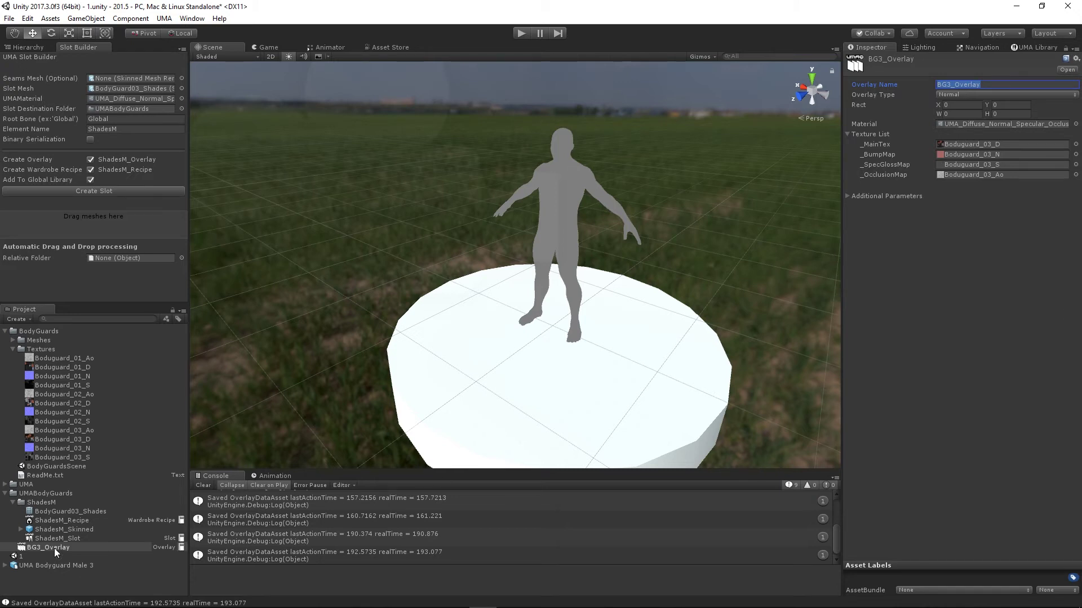
Make ShadesM_Recipe compatible with the Human Male and Human Male DCS races and set its wardrobe slot to Face
click(56, 520)
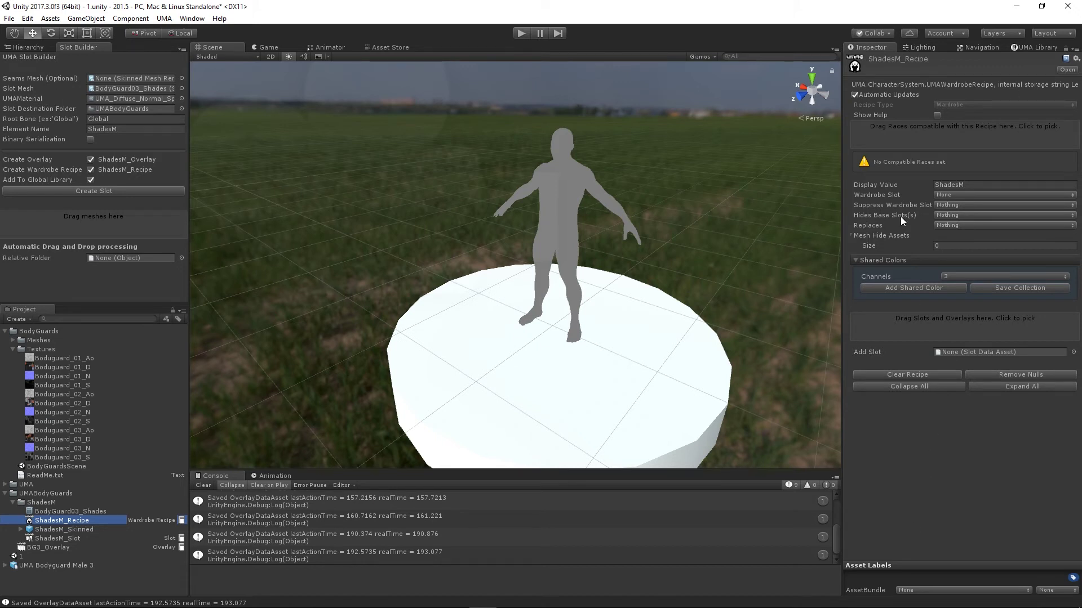
click(904, 135)
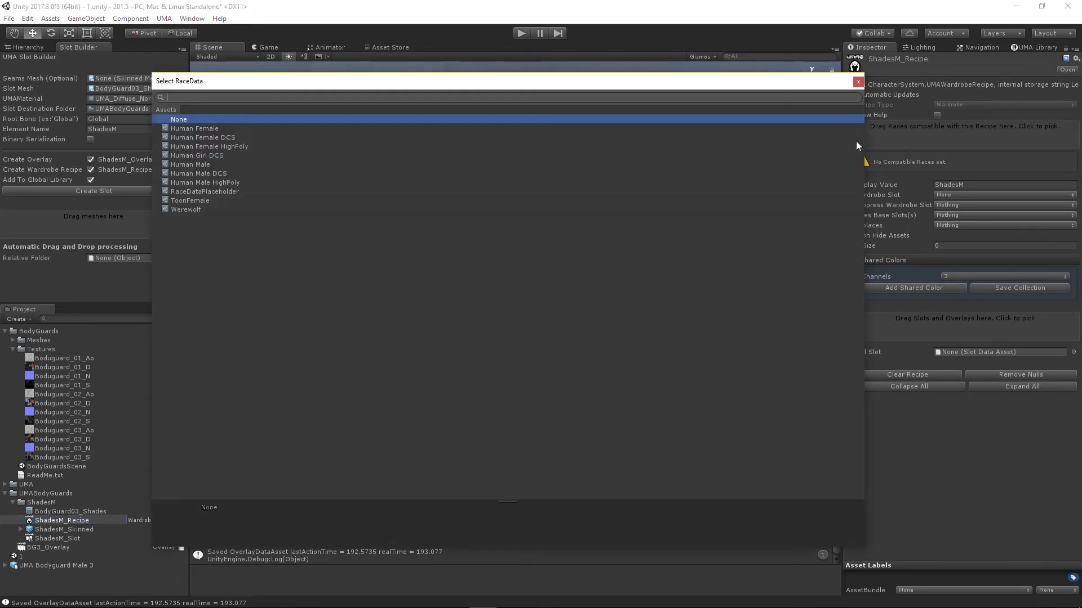
click(186, 165)
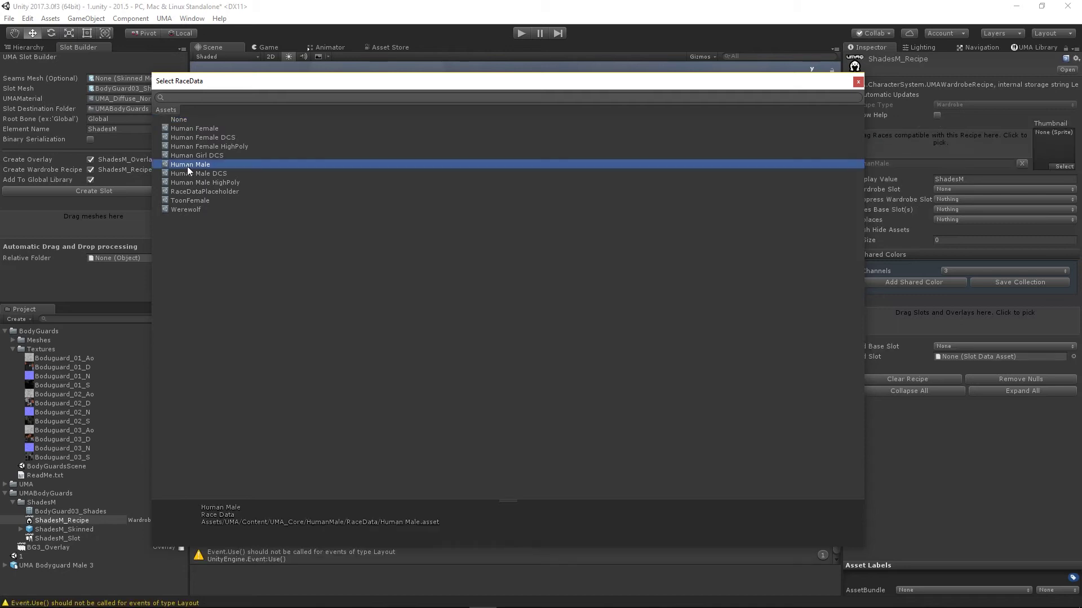
click(192, 173)
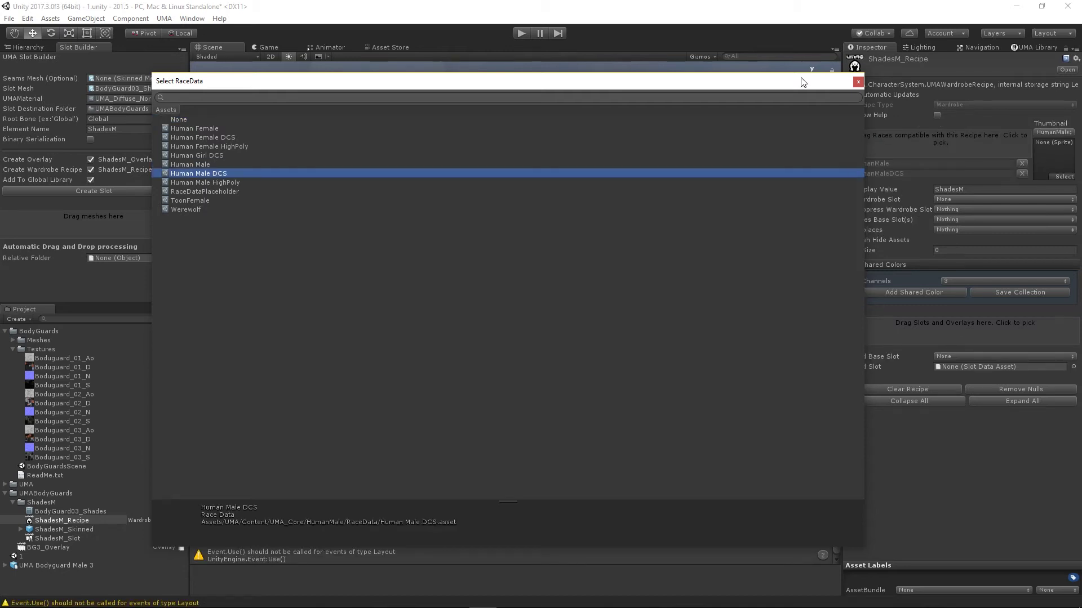
click(858, 82)
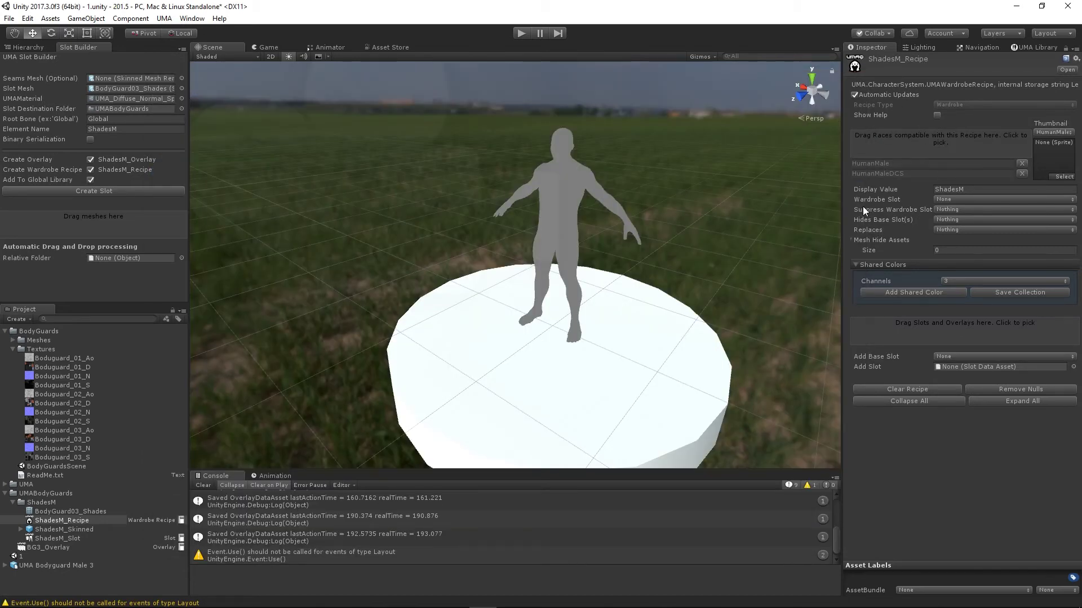
click(938, 201)
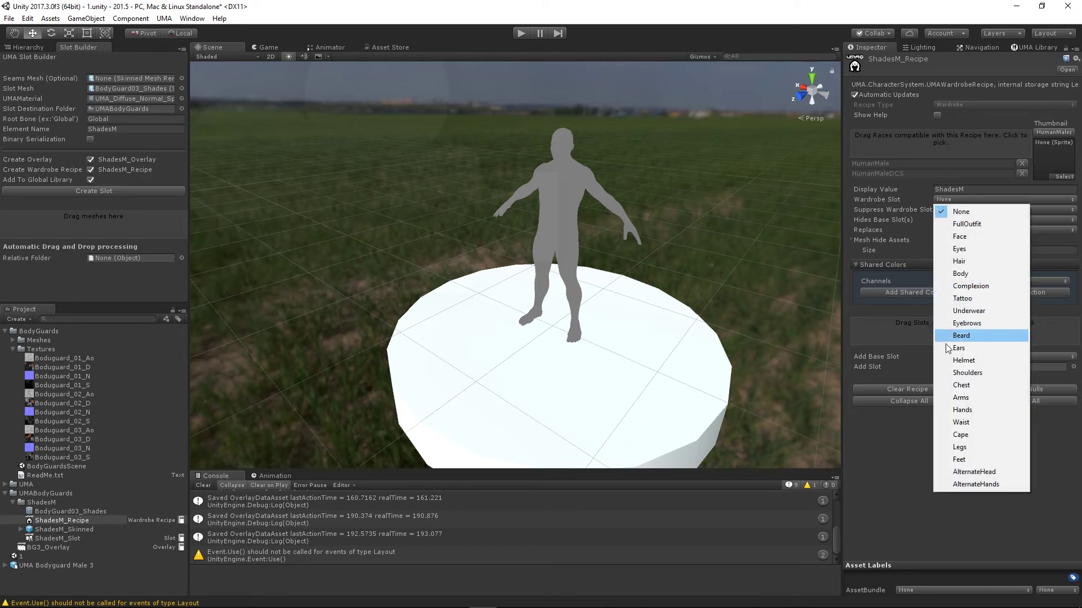
click(967, 237)
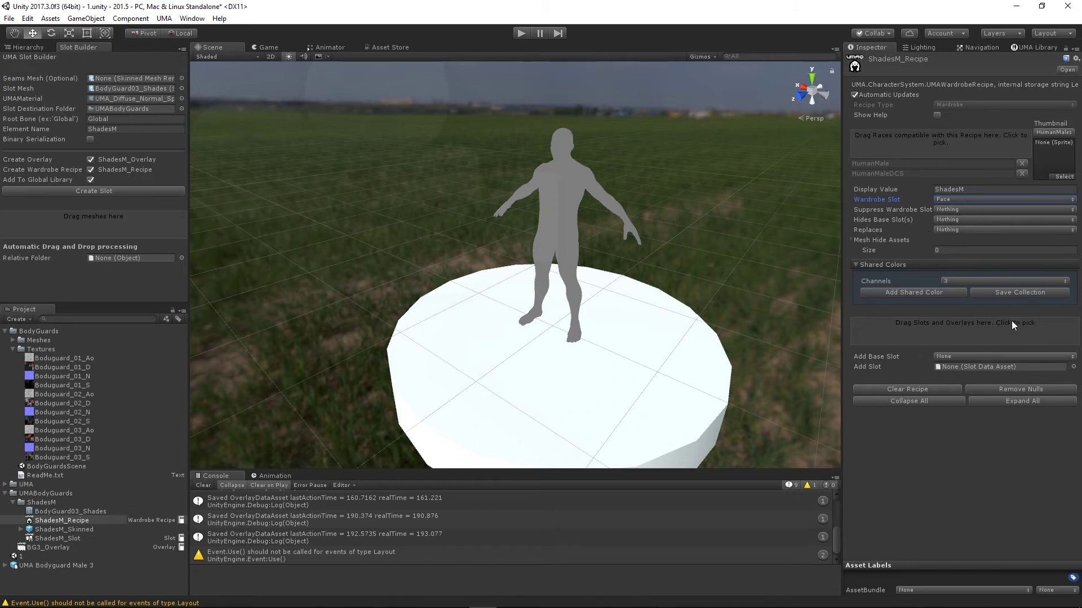
Add ShadesM_Slot to the ShadesM recipe and give that slot the BG3_Overlay overlay
drag(47, 539, 945, 335)
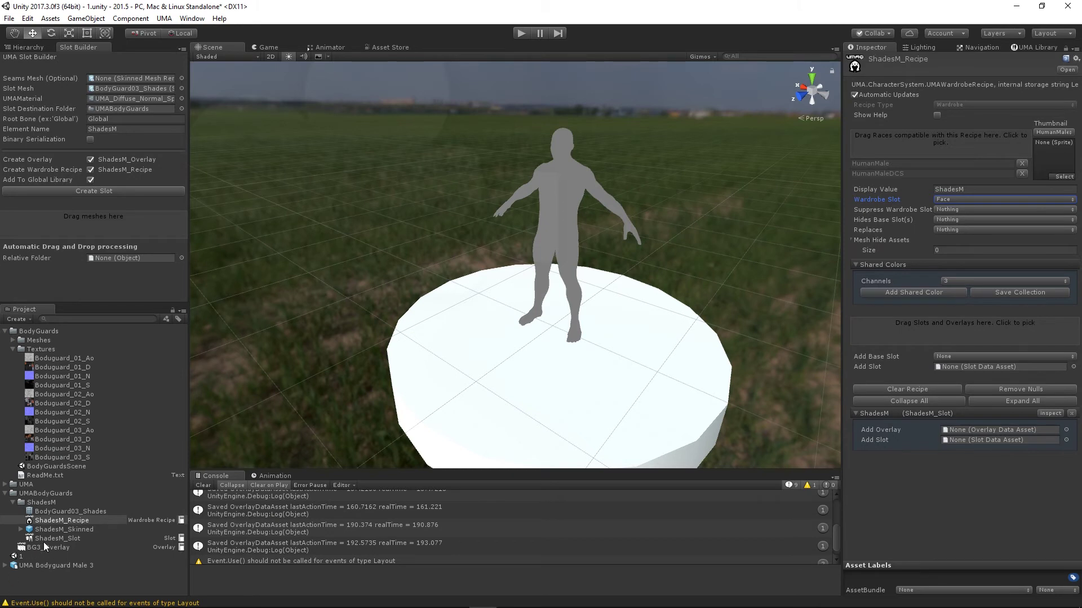
drag(42, 548, 969, 428)
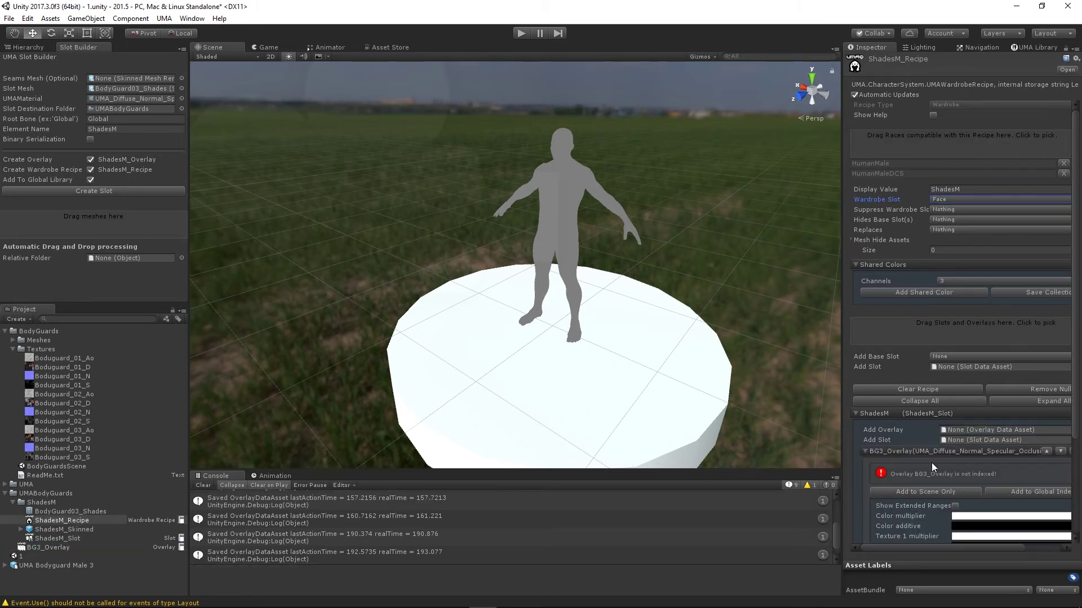
scroll(931, 461, down, 4)
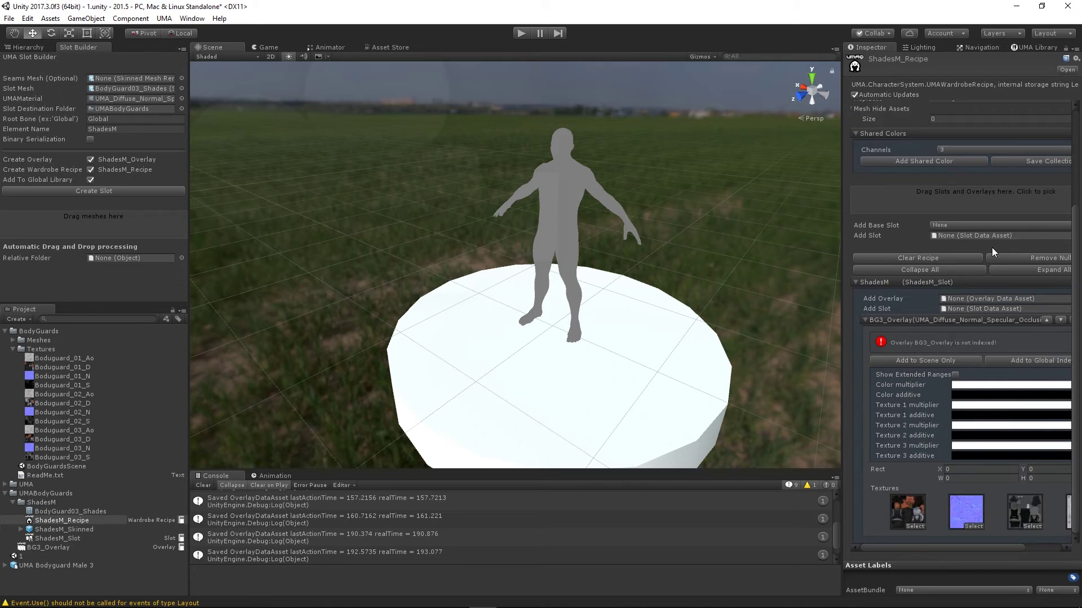
Index the UMABodyGuards folder in the UMA Global Library, then return to the ShadesM recipe and widen its inspector
click(1030, 48)
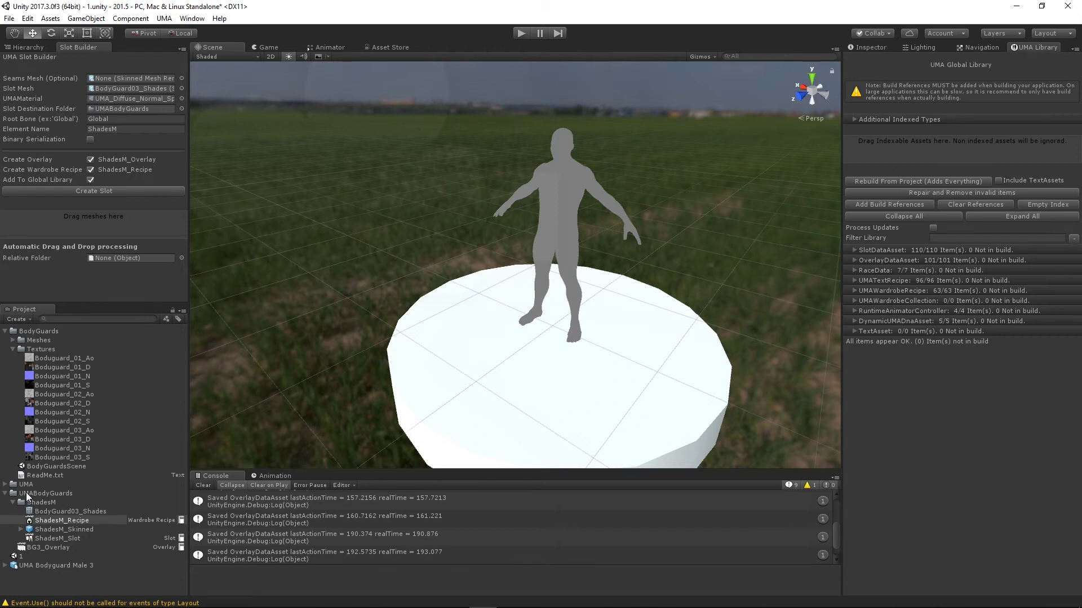
drag(26, 498, 932, 167)
click(868, 48)
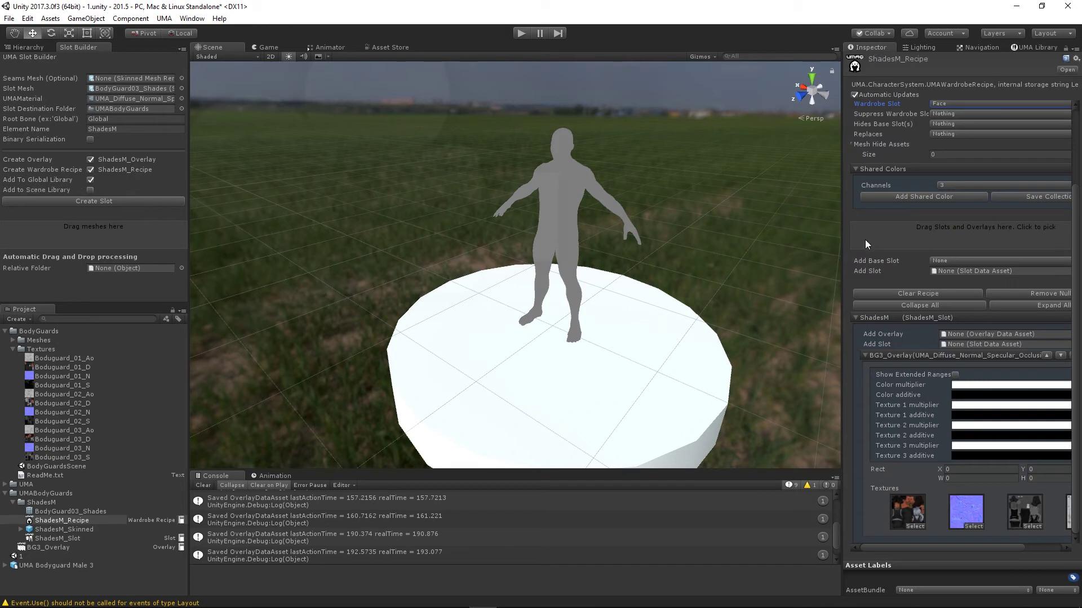
drag(843, 242, 780, 248)
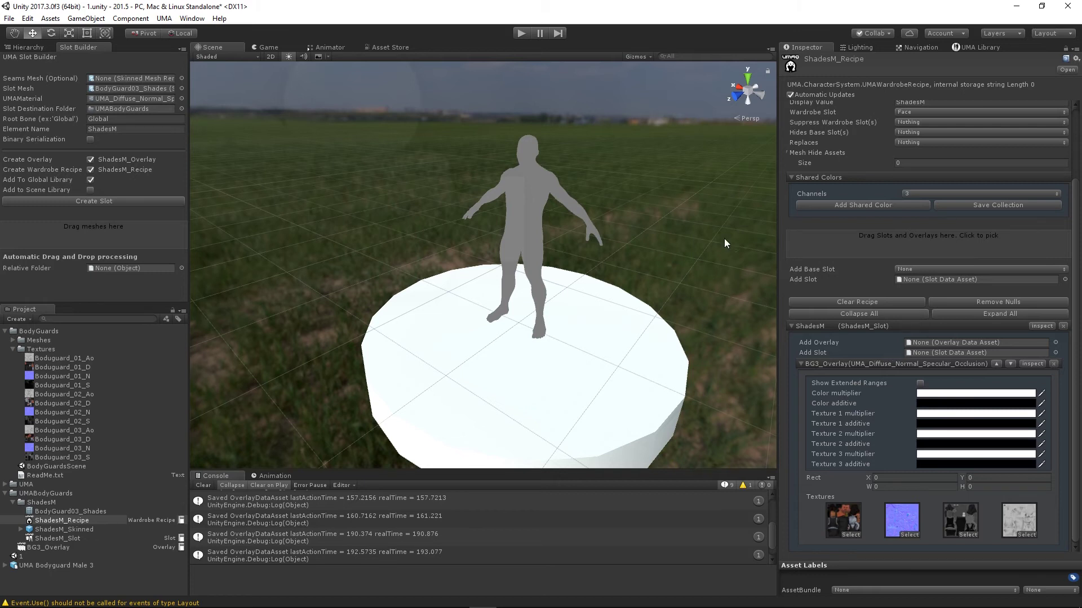
Add ShadesM_Recipe to the UMADynamicCharacterAvatar's default wardrobe recipes and run the scene to test the shades
click(30, 47)
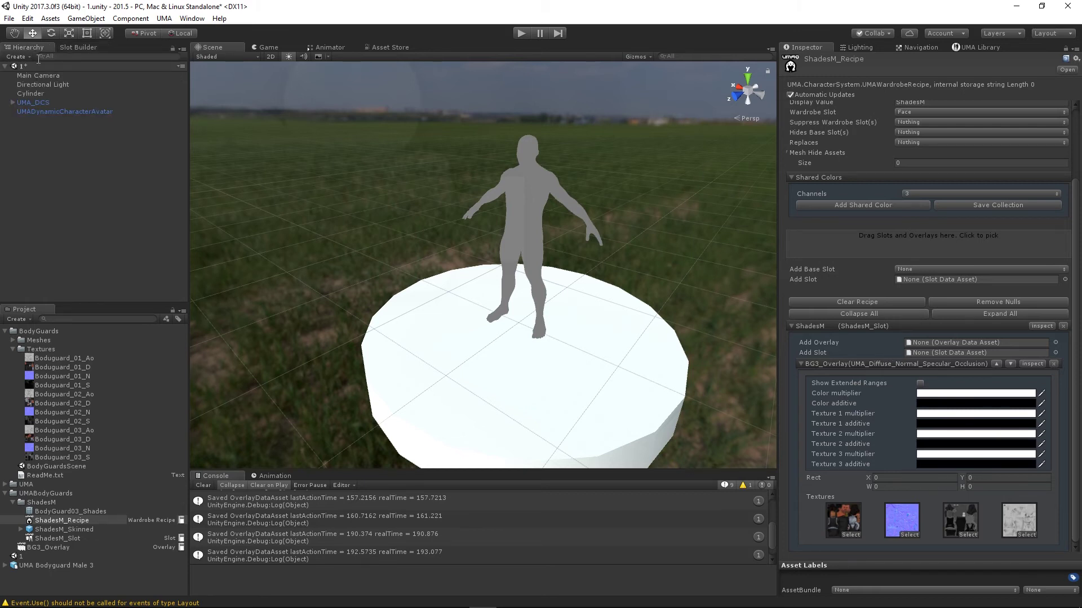
click(37, 111)
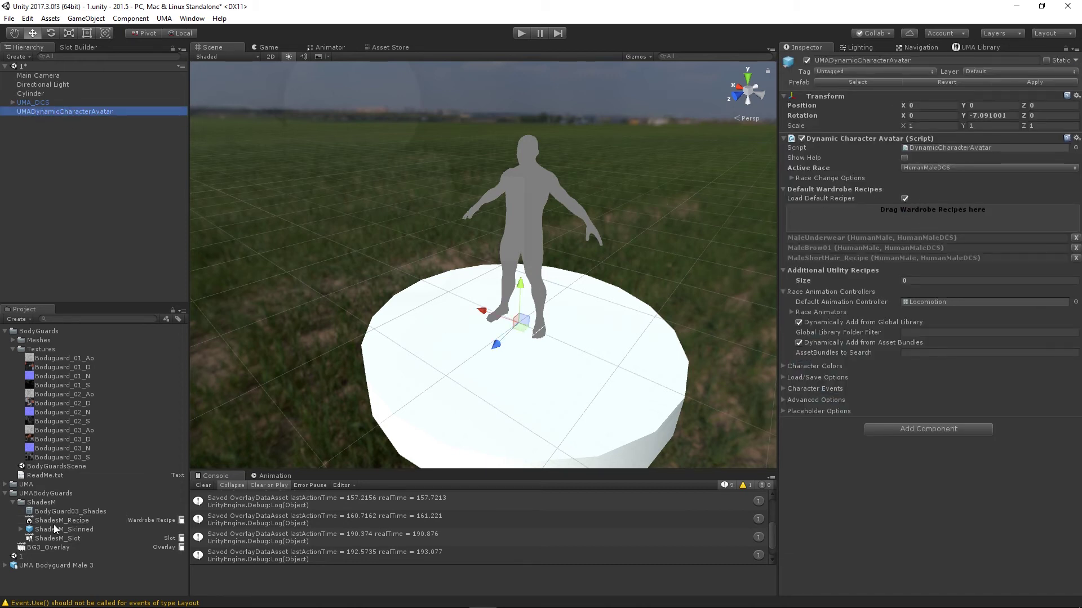
drag(46, 520, 823, 222)
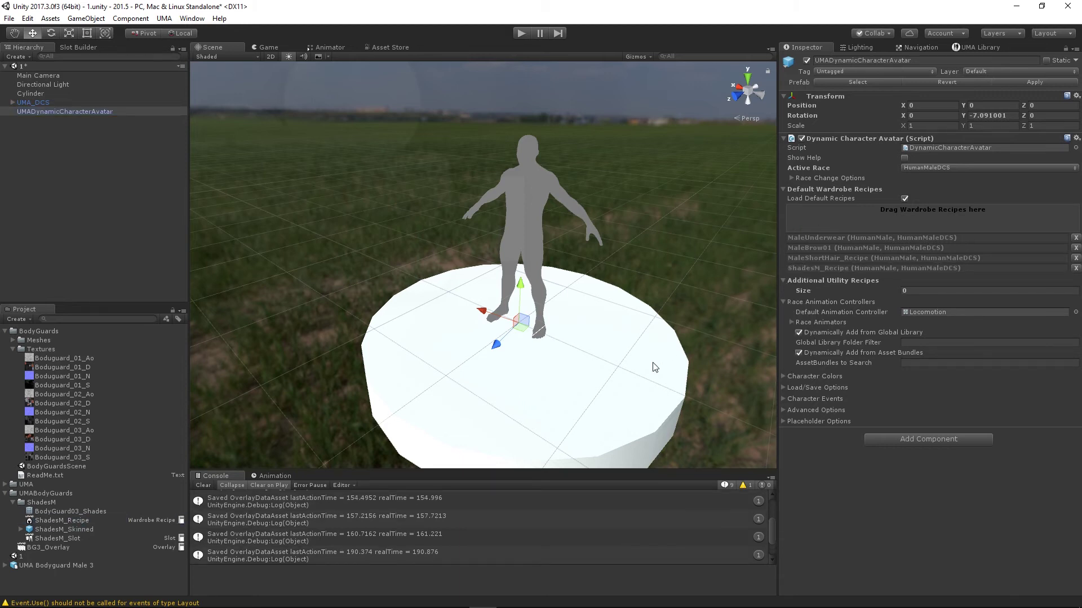
click(521, 34)
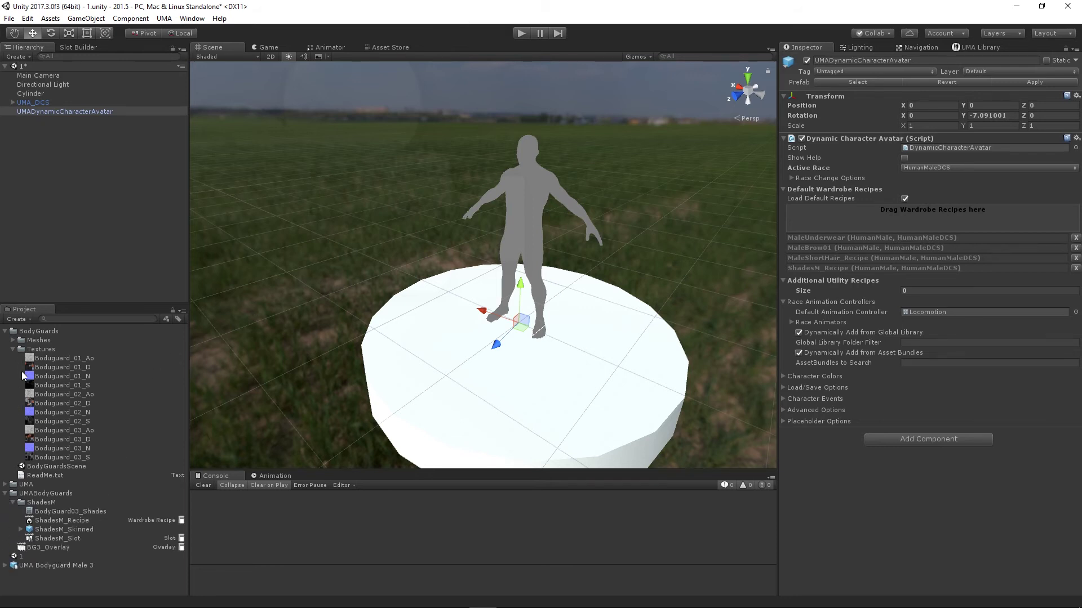
Collapse the Textures, BodyGuards and ShadesM folders and expand the UMA Bodyguard Male 3 model in the project
click(12, 349)
click(5, 331)
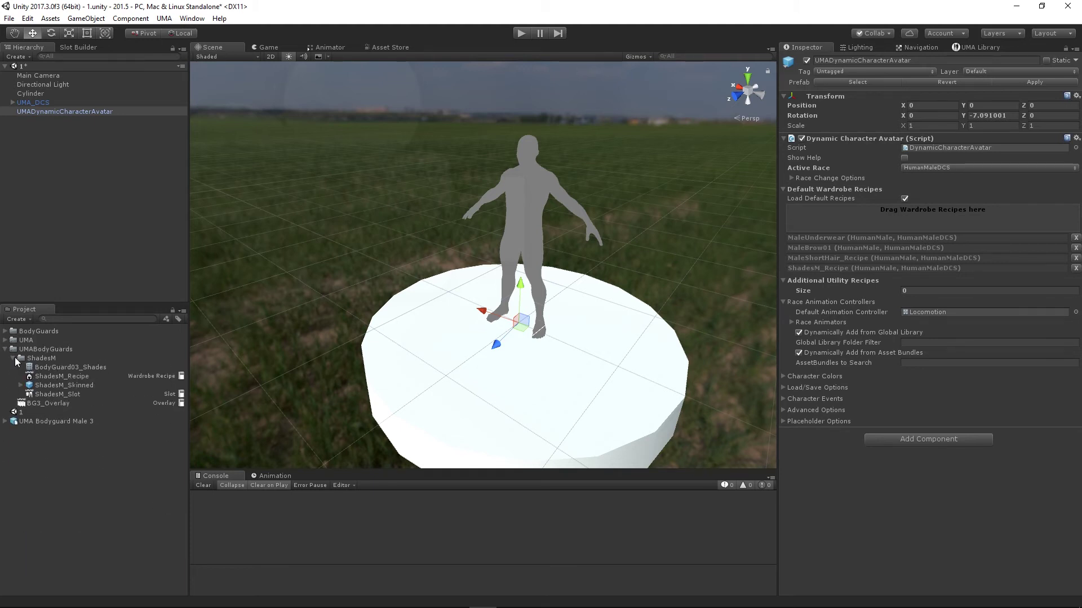
click(14, 358)
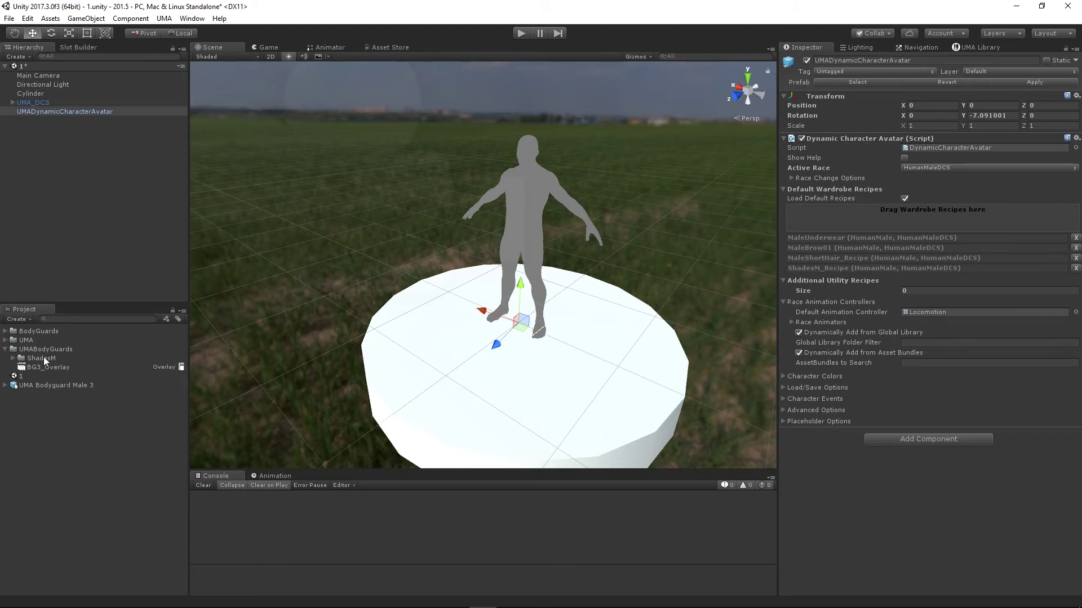
click(5, 385)
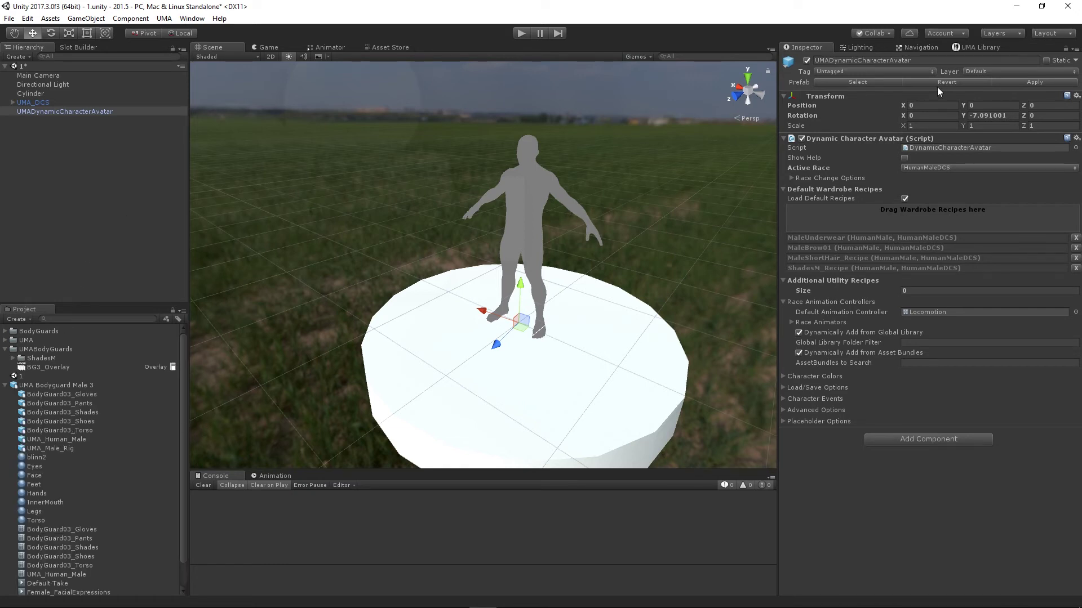
Set the Slot Builder's slot mesh to BodyGuard03_Torso and the element name to BGTop
click(67, 47)
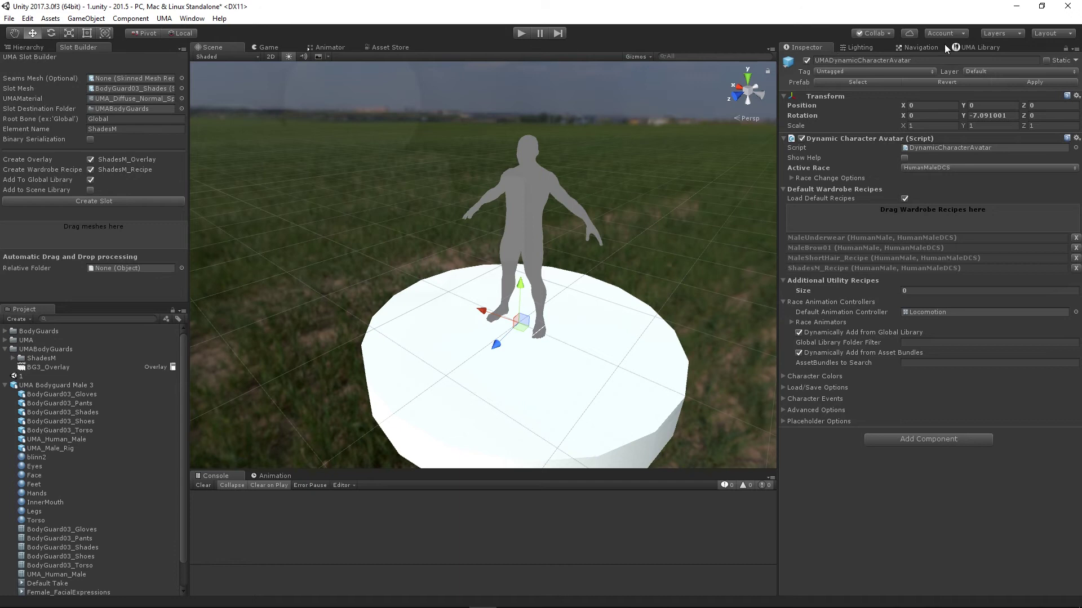
click(976, 47)
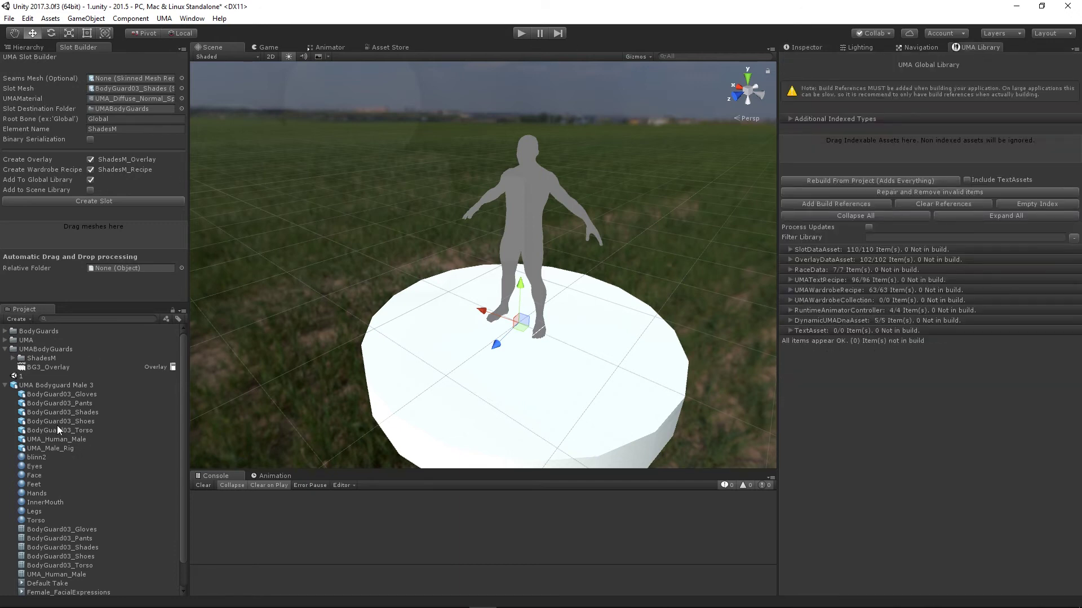
drag(49, 430, 133, 93)
click(77, 131)
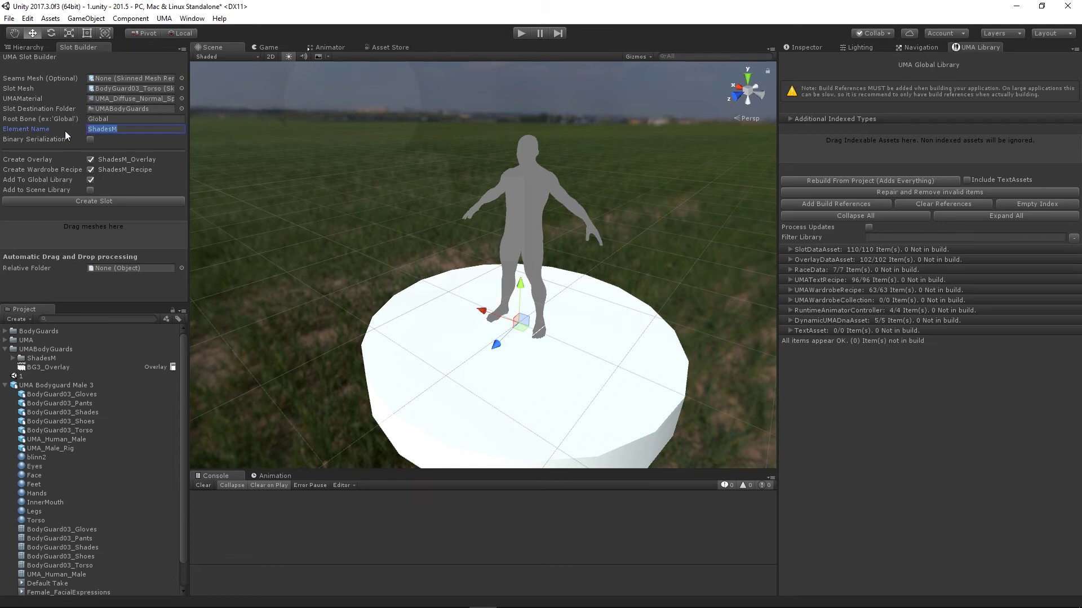
text(BG)
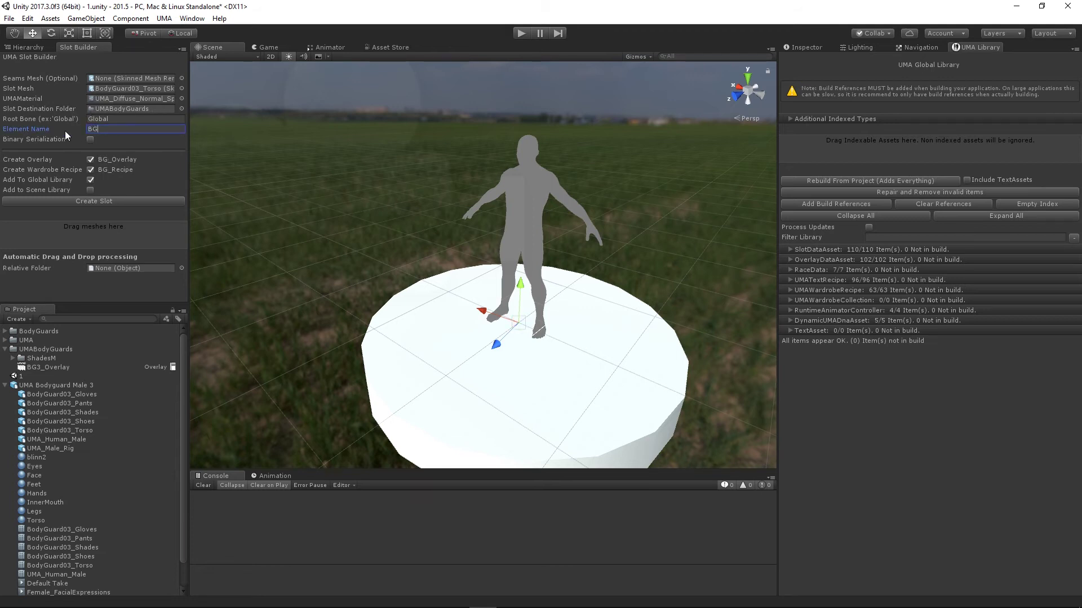
text(Top)
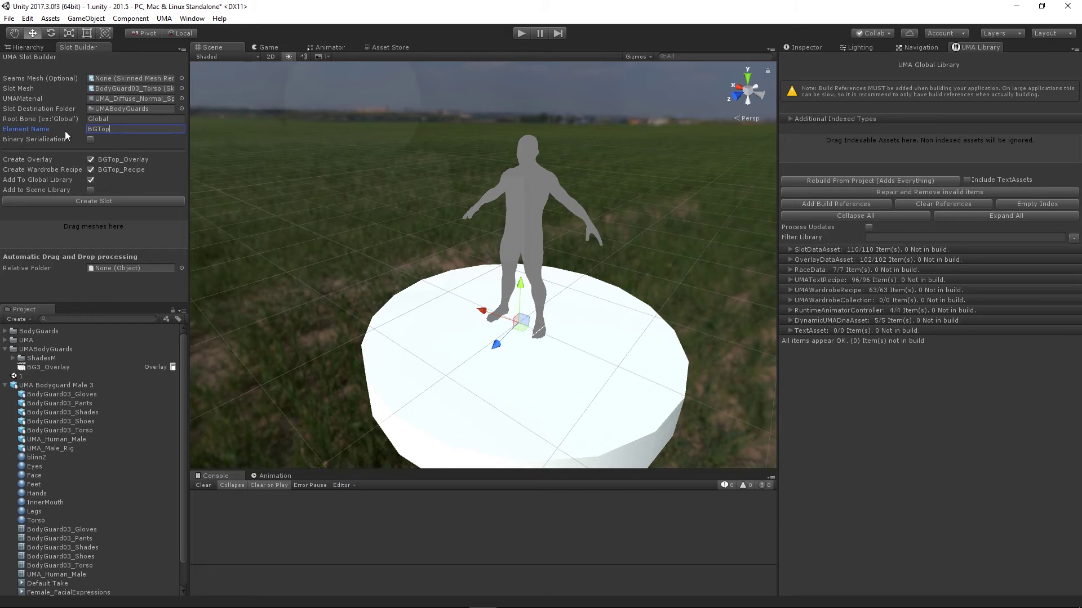
Complete the element name as BGTop_M, disable overlay creation and adding to the global library, and create the slot
text(_M)
click(90, 159)
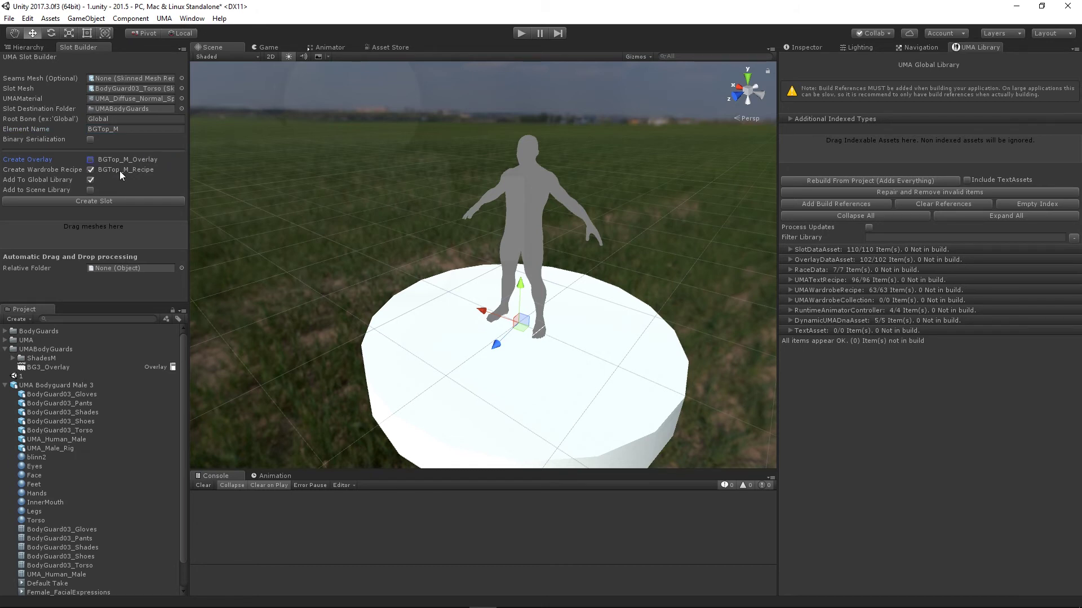
click(90, 180)
click(83, 201)
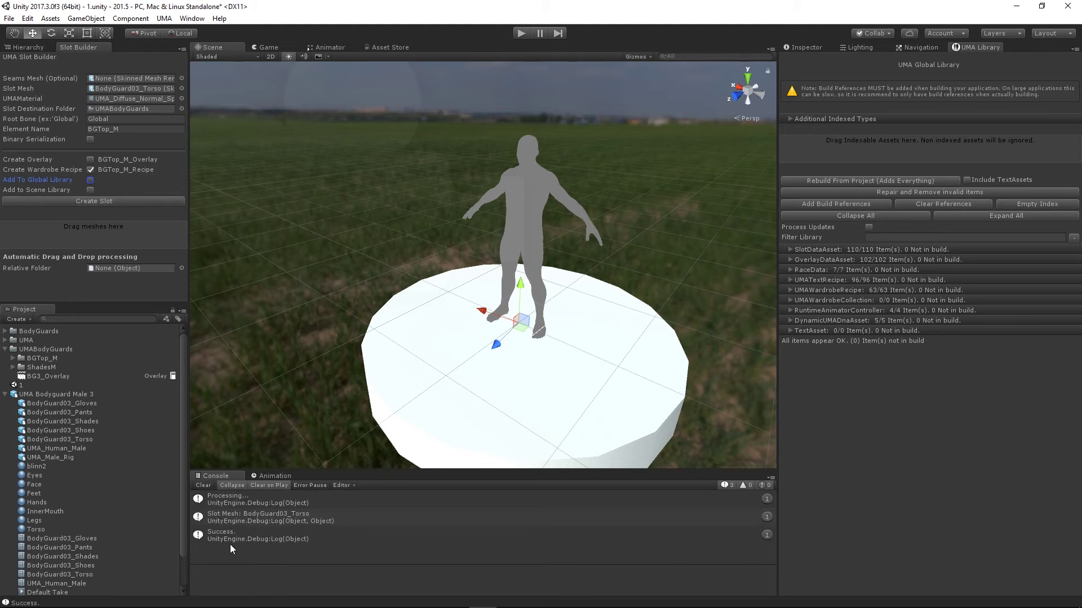
Open BGTop_M_Recipe from the new BGTop_M folder and add Human Male and Human Male DCS as compatible races
click(5, 394)
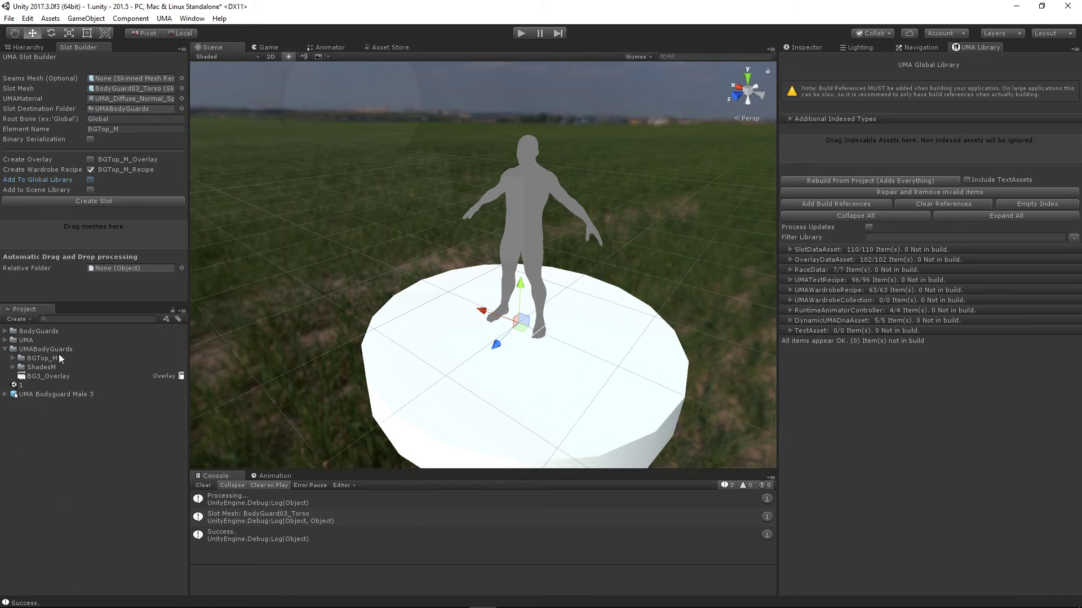
click(12, 360)
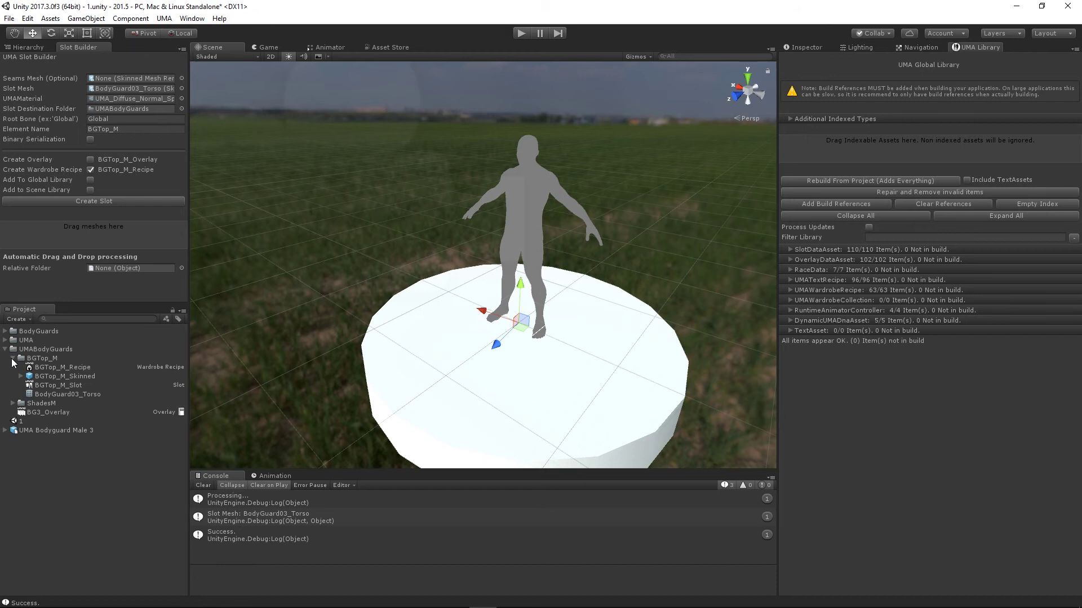
click(55, 366)
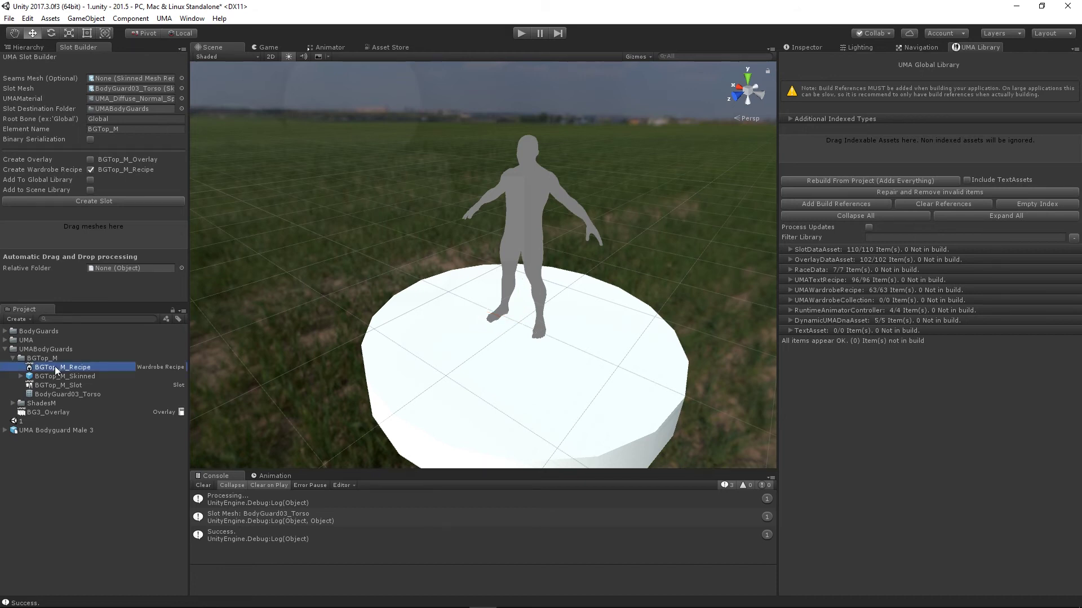
click(806, 47)
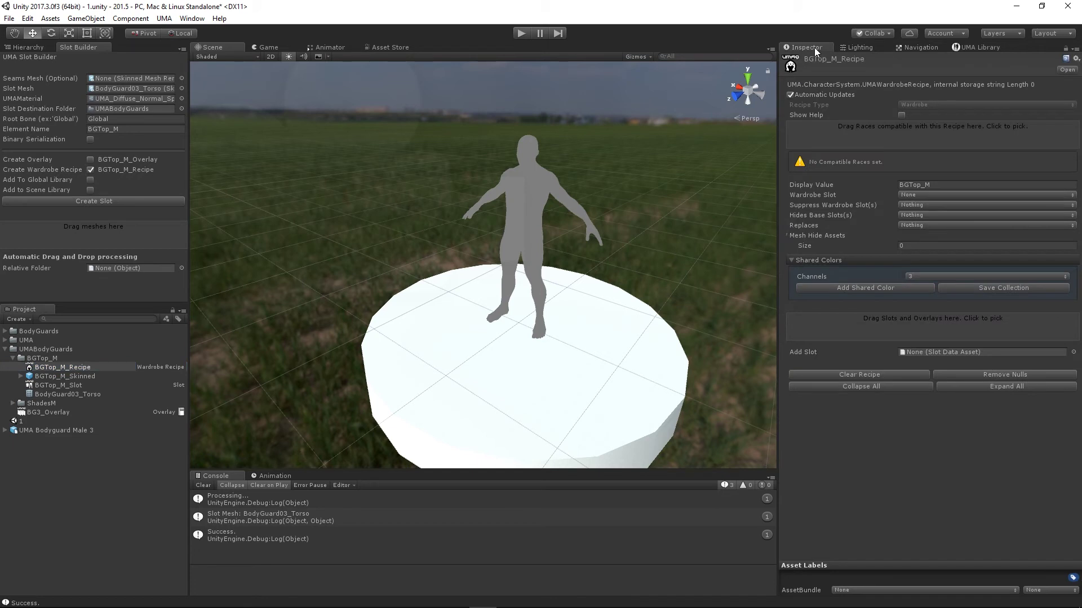
click(896, 133)
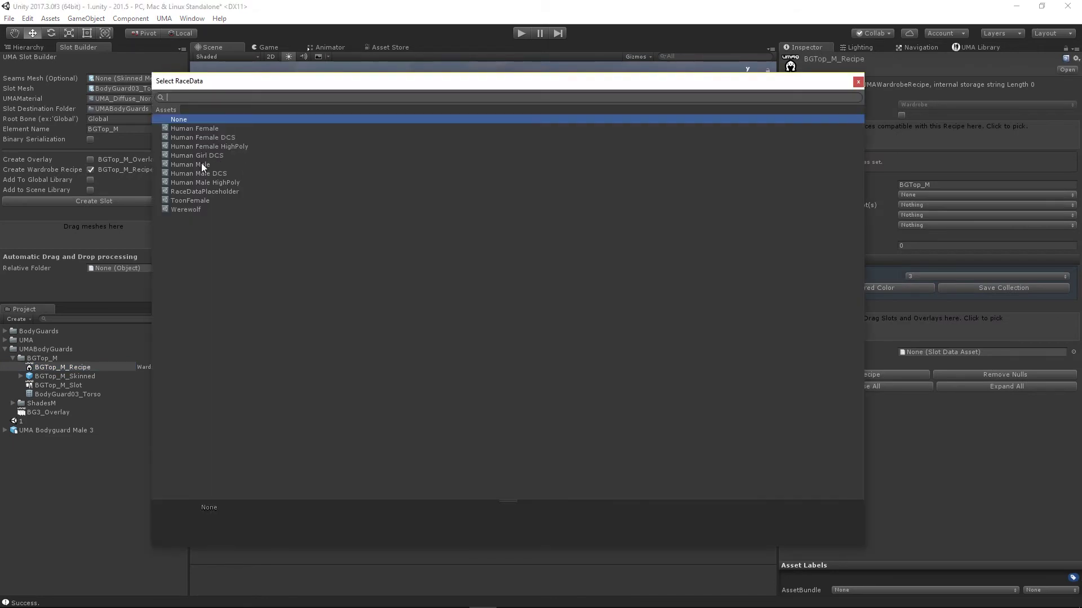
click(201, 165)
click(207, 174)
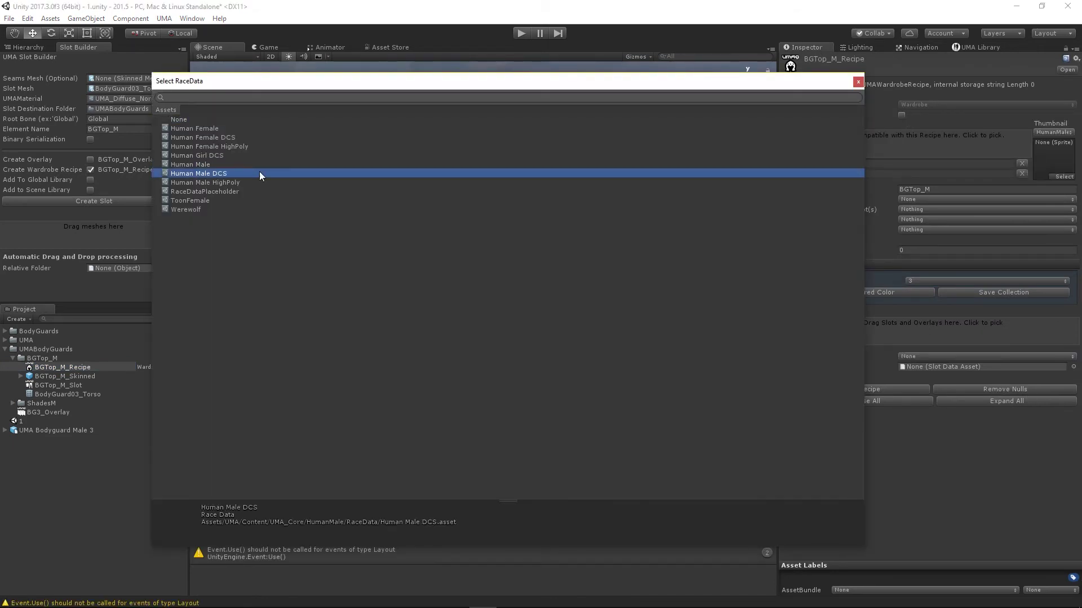
click(858, 82)
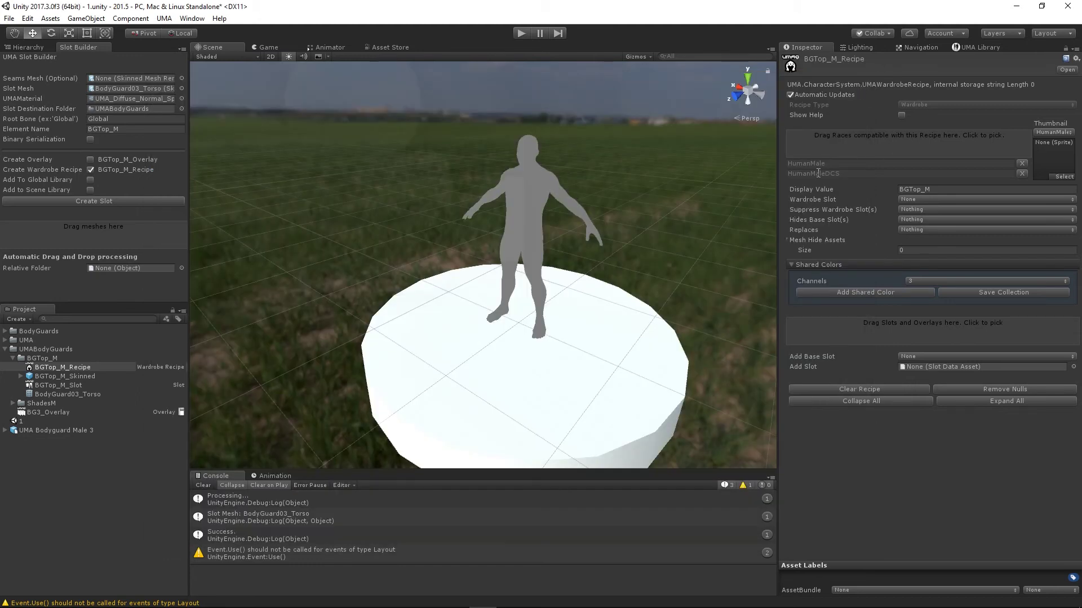
Set the recipe's wardrobe slot to Chest and add BGTop_M_Slot with BG3_Overlay to it
click(921, 201)
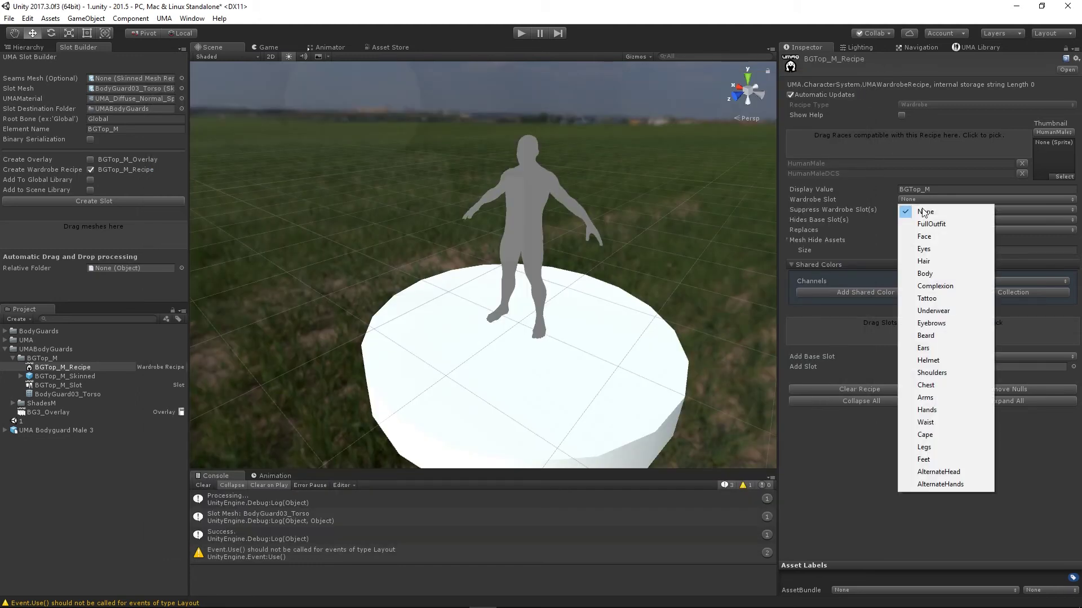
click(927, 386)
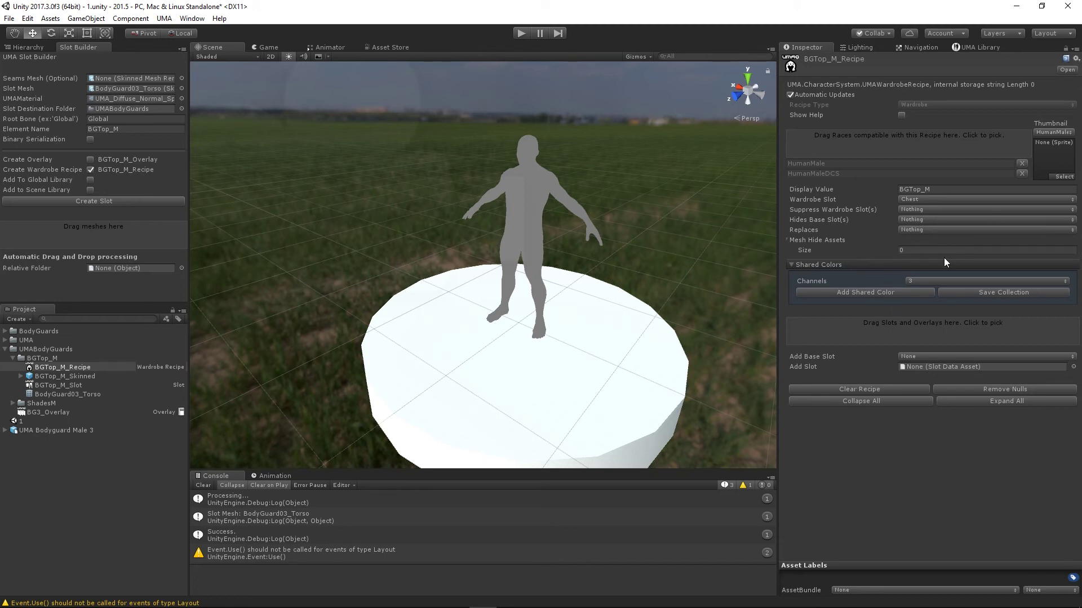
drag(59, 386, 844, 339)
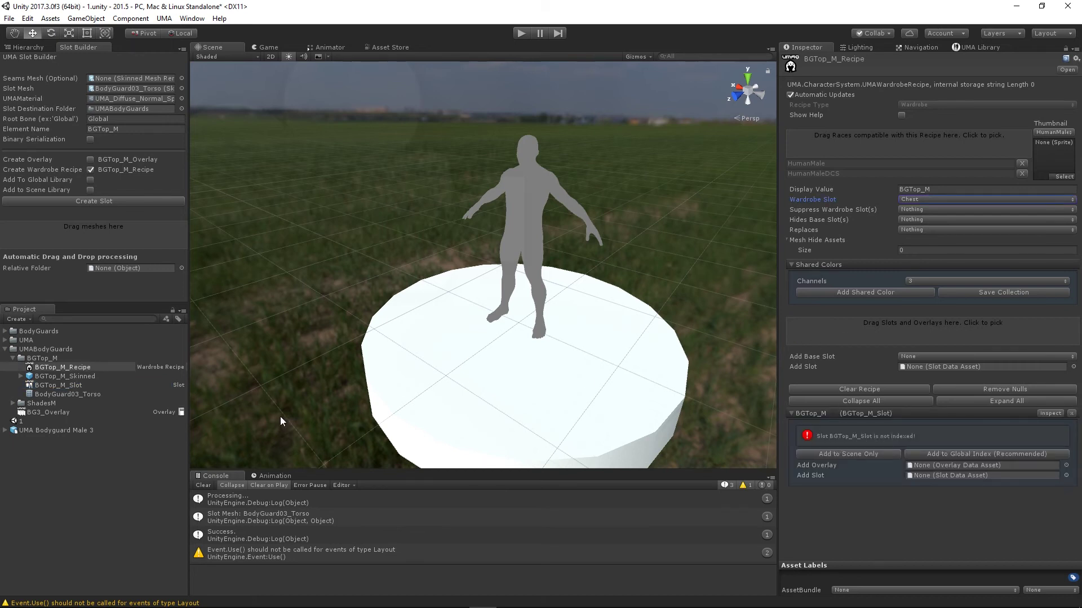
drag(29, 416, 955, 464)
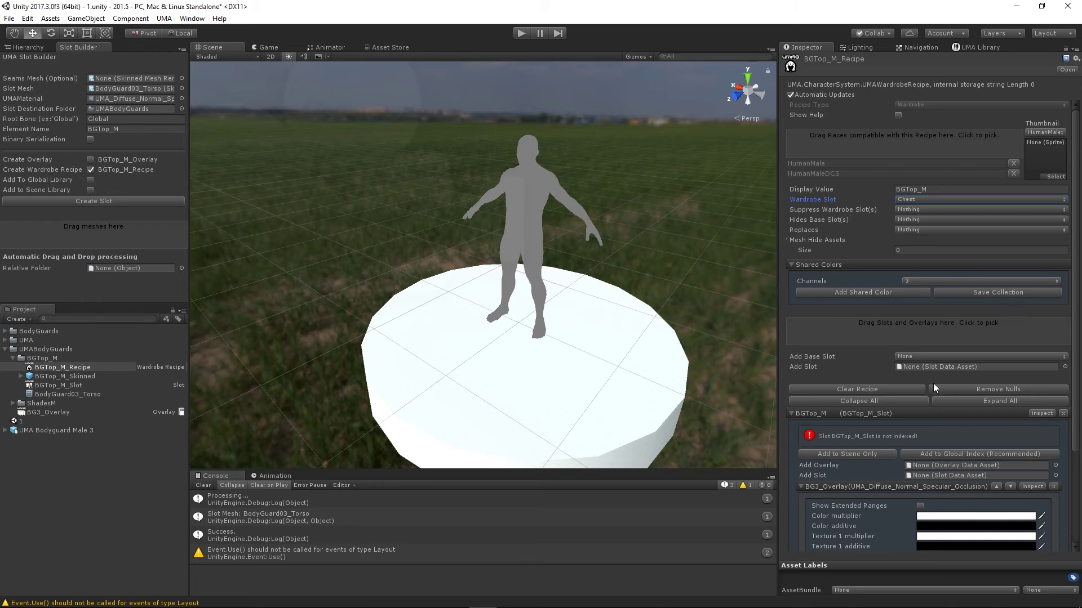
Index the UMABodyGuards folder in the UMA Global Library and check the slot and overlay in BGTop_M_Recipe
click(972, 46)
drag(34, 349, 971, 155)
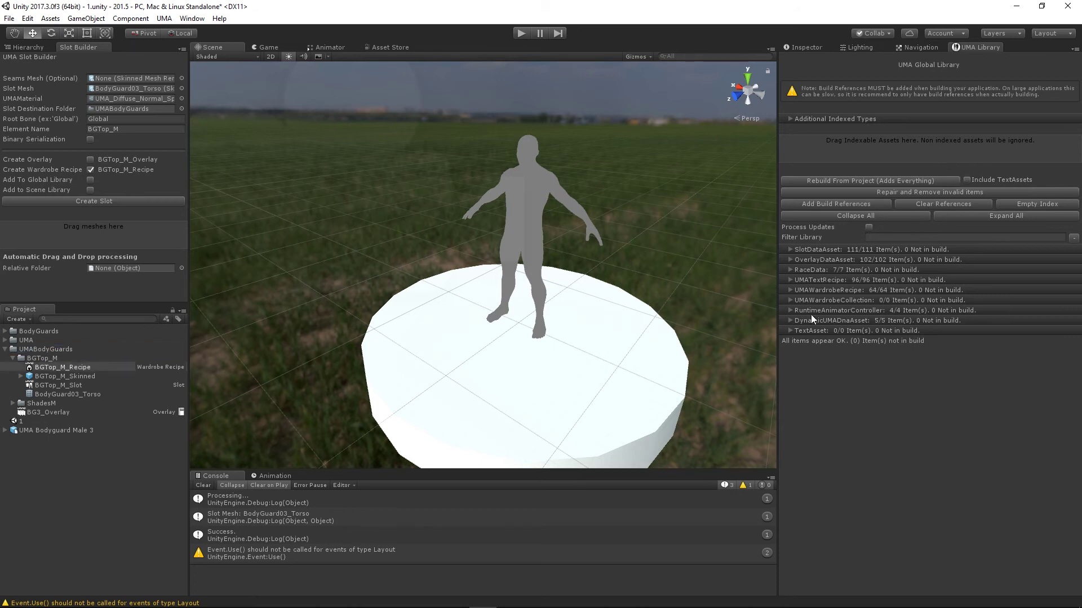
click(53, 367)
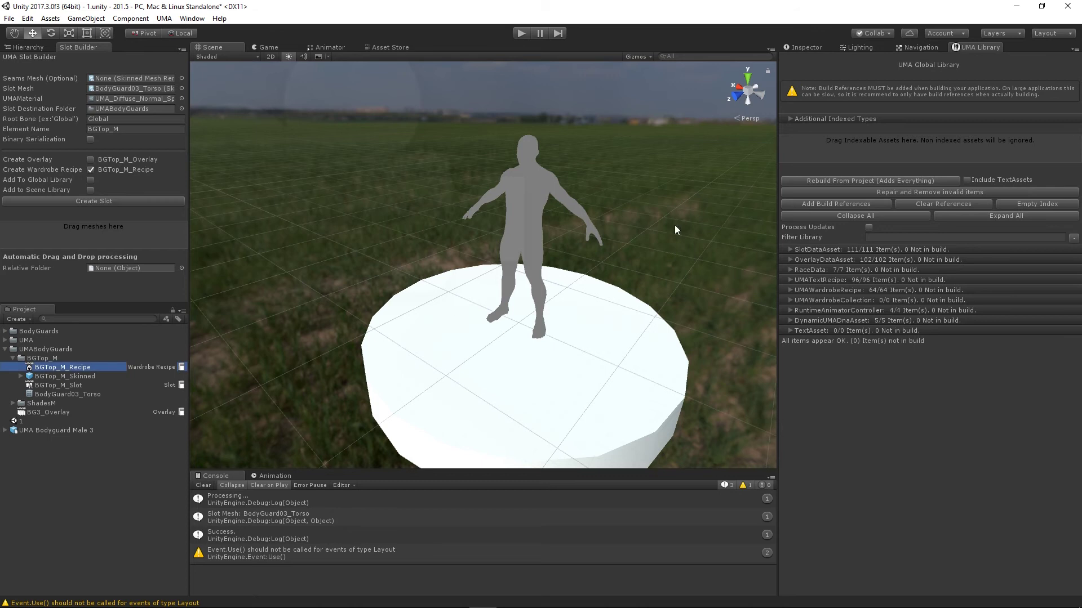
click(806, 47)
scroll(904, 442, down, 3)
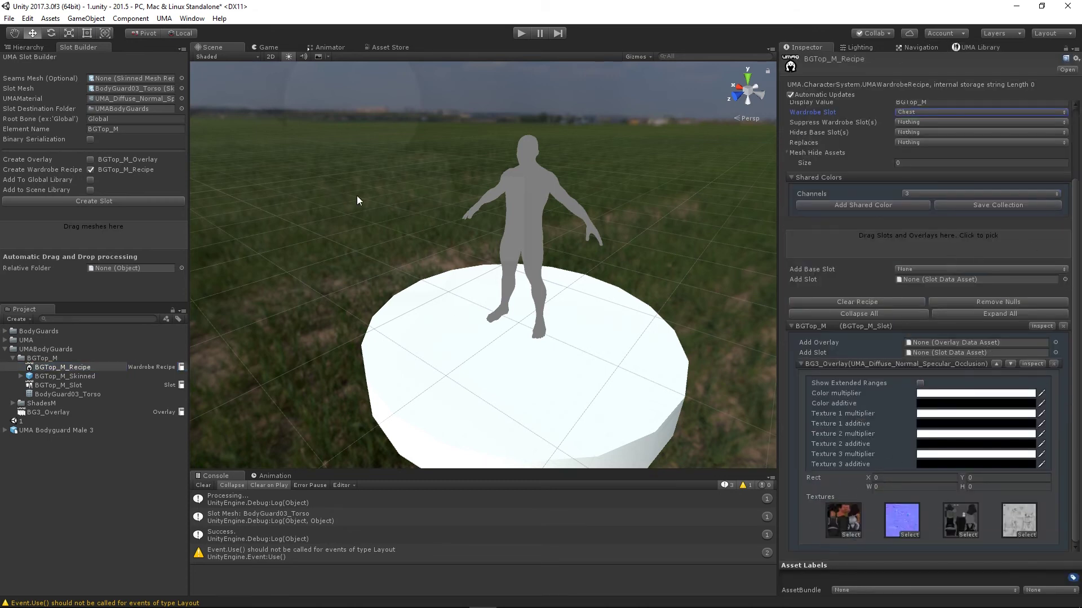
Add BGTop_M_Recipe to the UMADynamicCharacterAvatar's default wardrobe recipes and run the scene
click(29, 46)
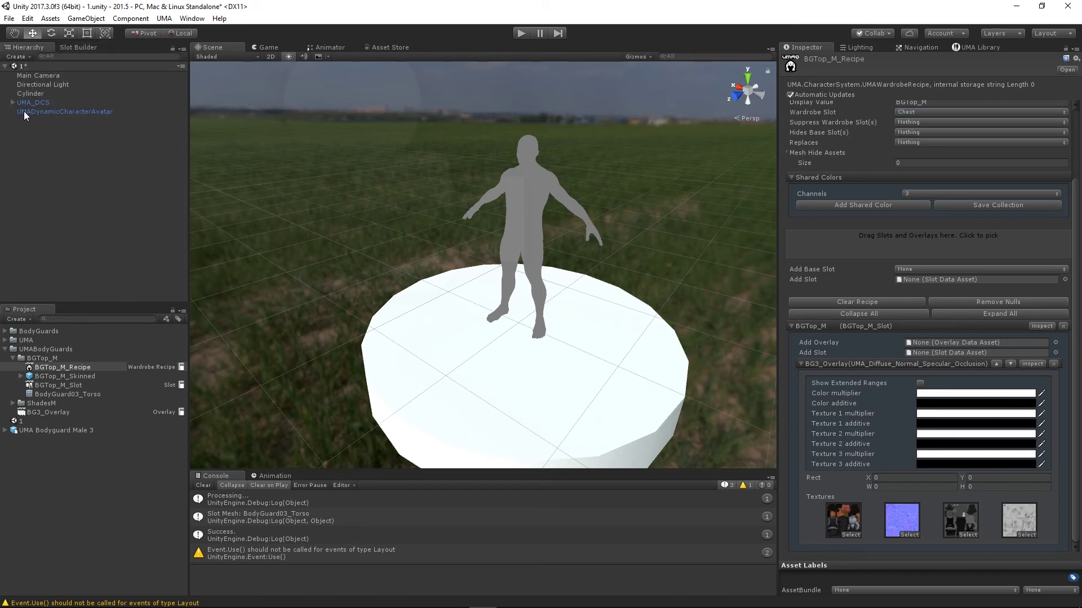
click(79, 111)
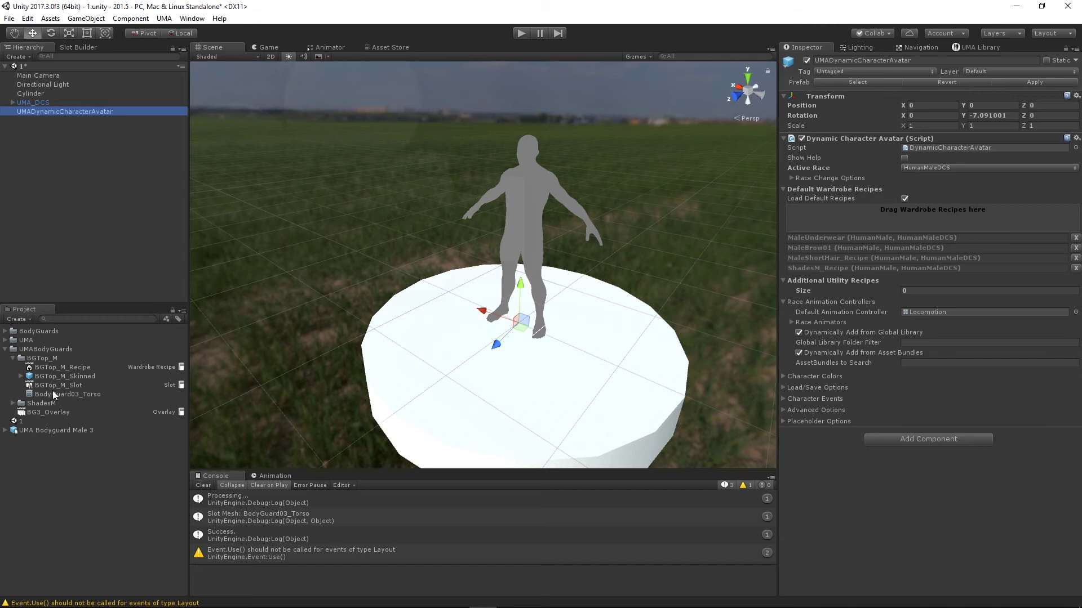
drag(51, 367, 887, 219)
click(521, 34)
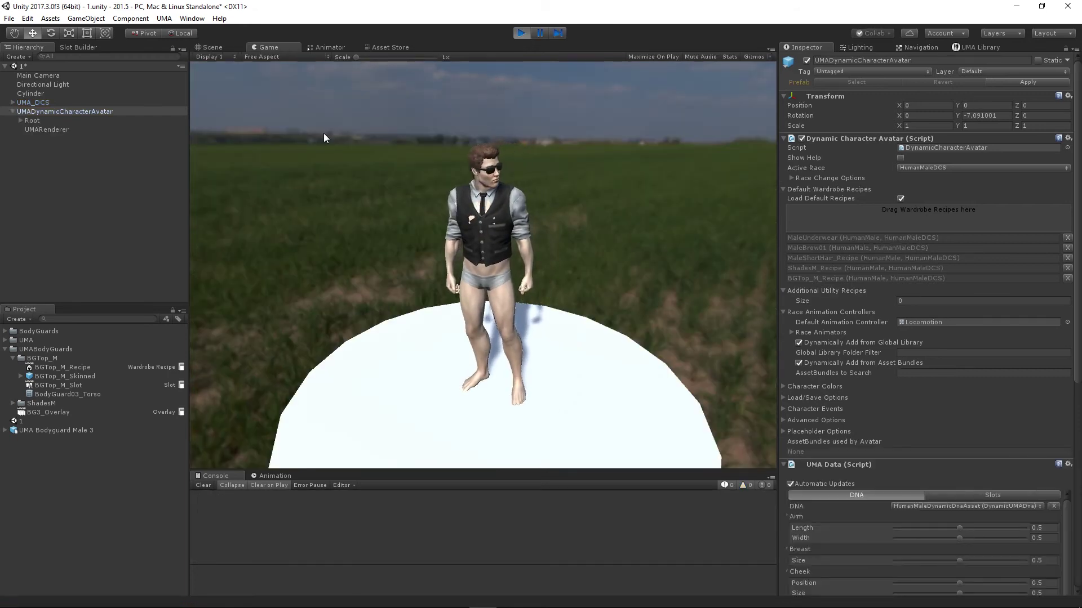
Examine the character's top up close from several angles in the Scene view for skin clipping, and stop the scene
click(209, 47)
right_drag(517, 148, 642, 126)
scroll(589, 249, down, 5)
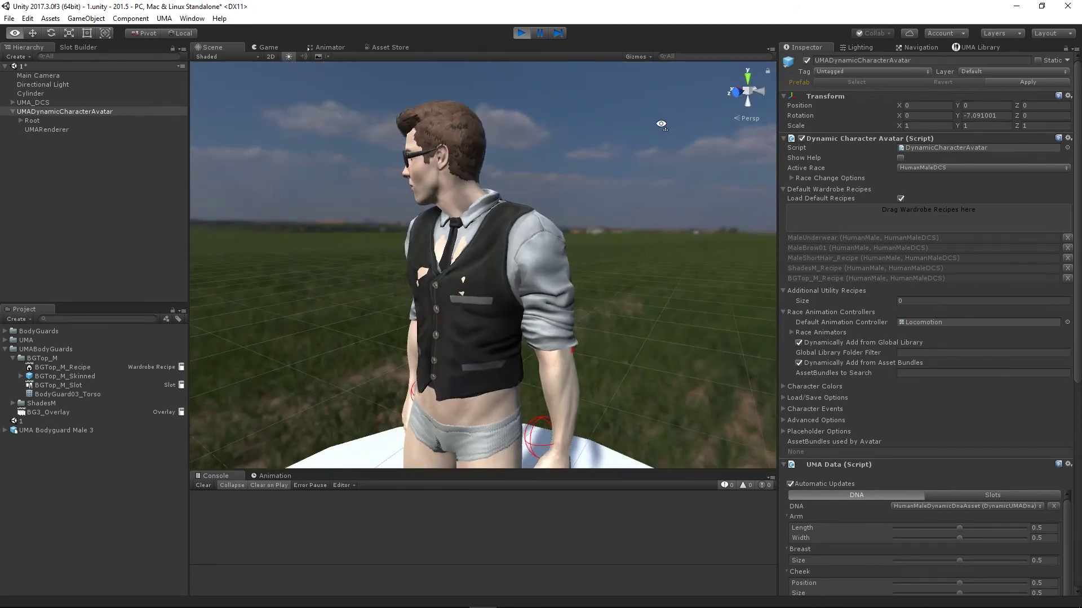
alt+drag(626, 245, 224, 228)
right_drag(224, 228, 275, 244)
alt+drag(275, 244, 729, 230)
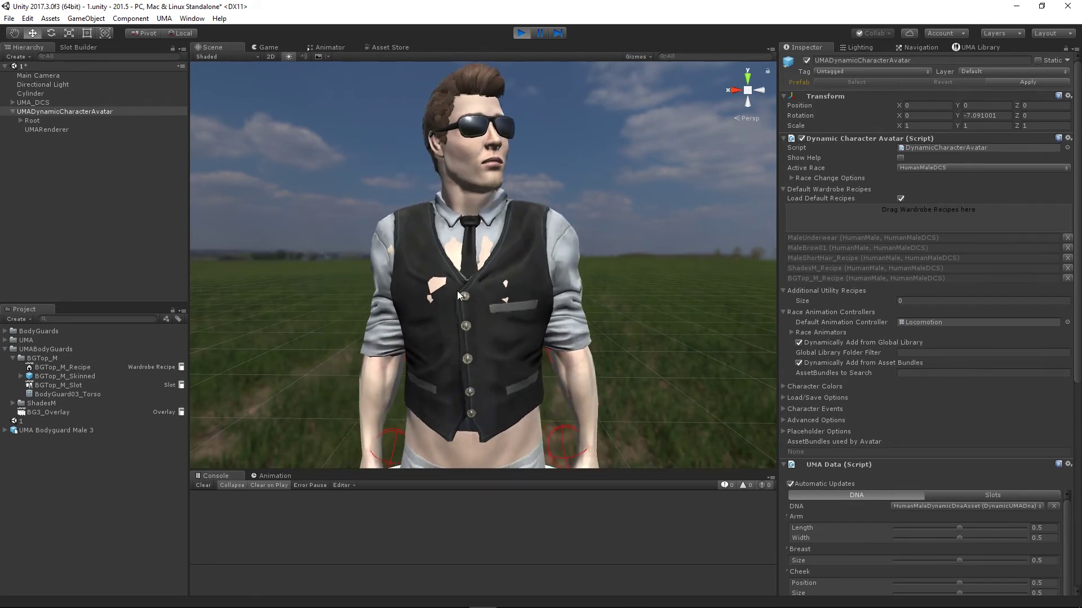
click(519, 33)
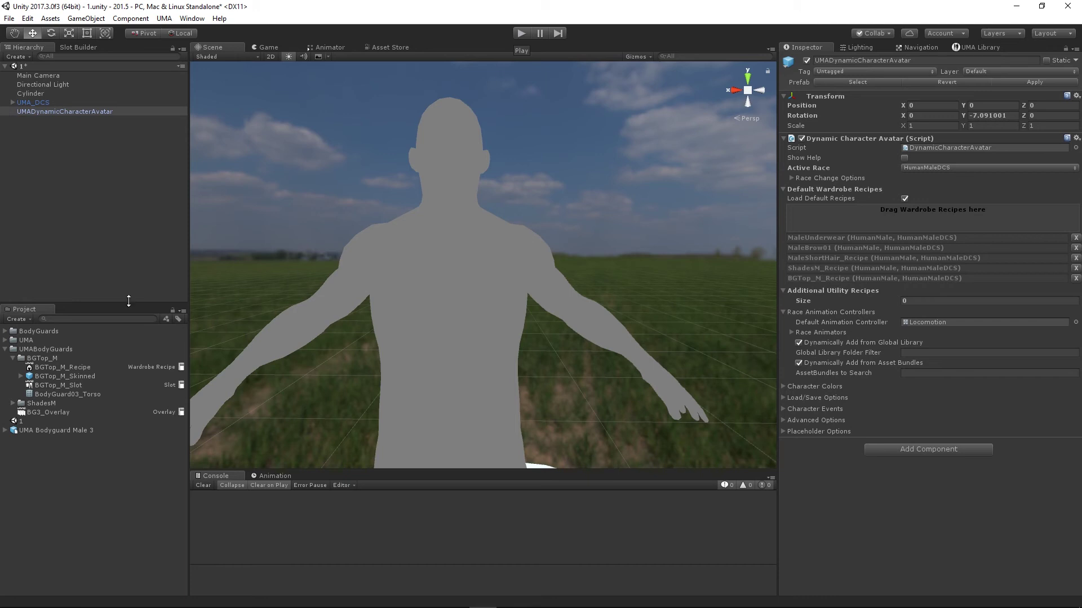
Create a UMA Mesh Hide Asset in the BGTop_M folder and name it BGTop_Hider
click(34, 360)
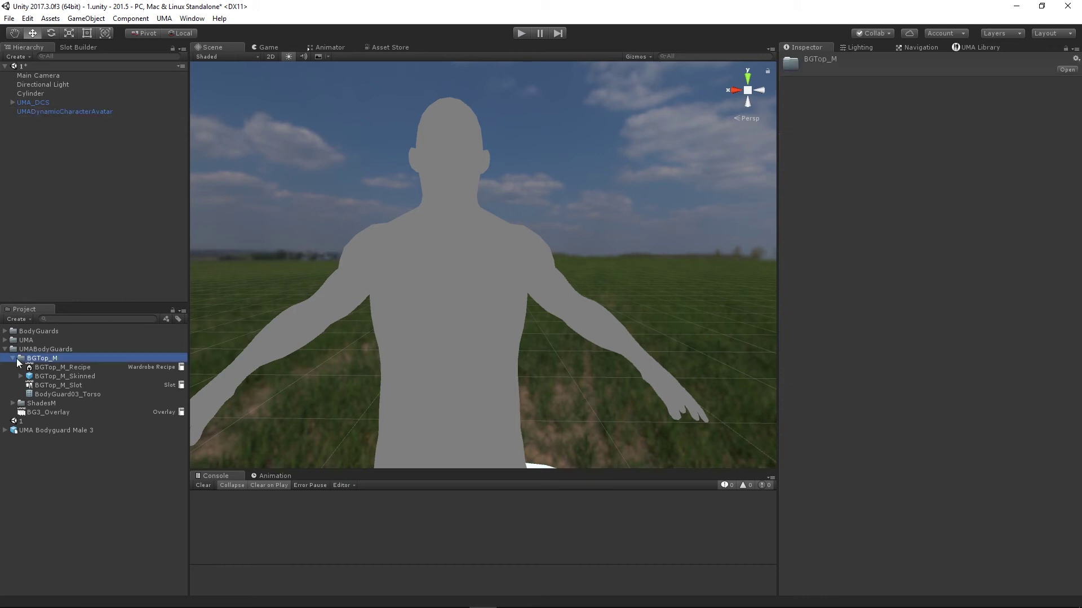
right_click(51, 360)
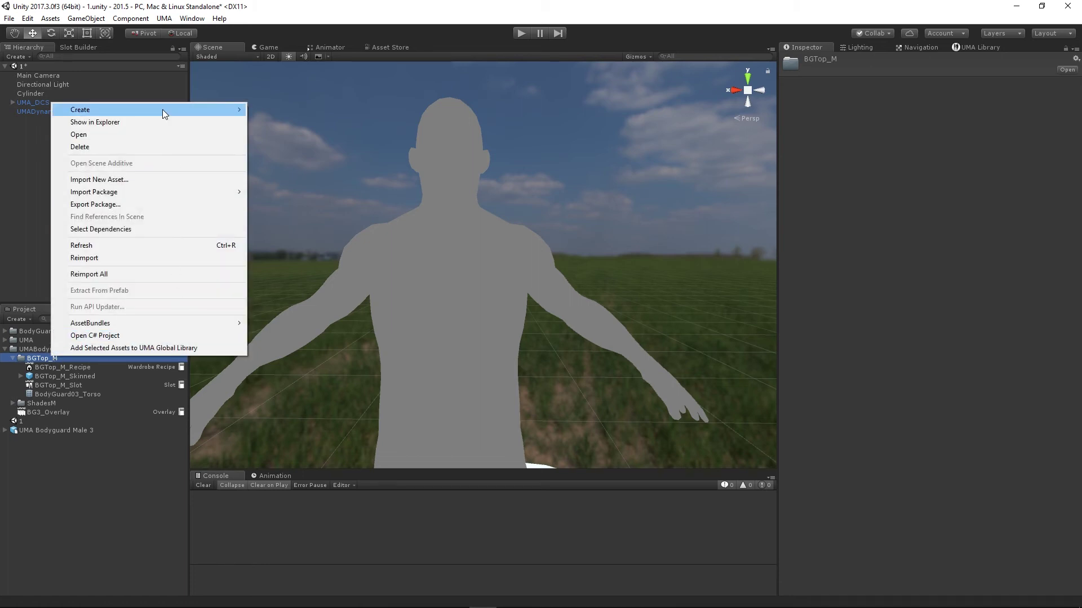
mouse_move(162, 109)
mouse_move(313, 487)
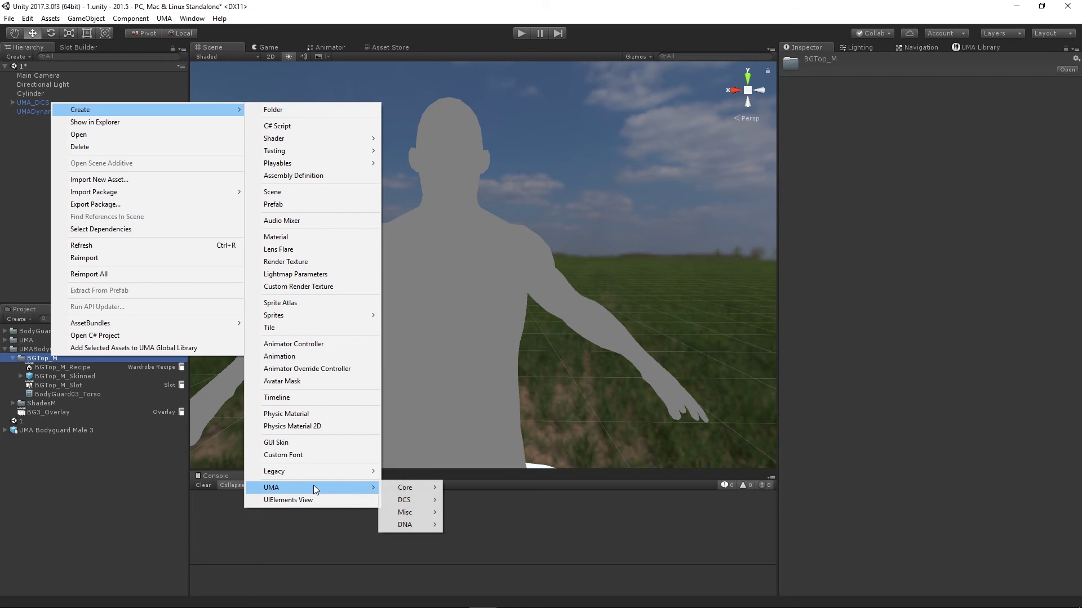
mouse_move(421, 513)
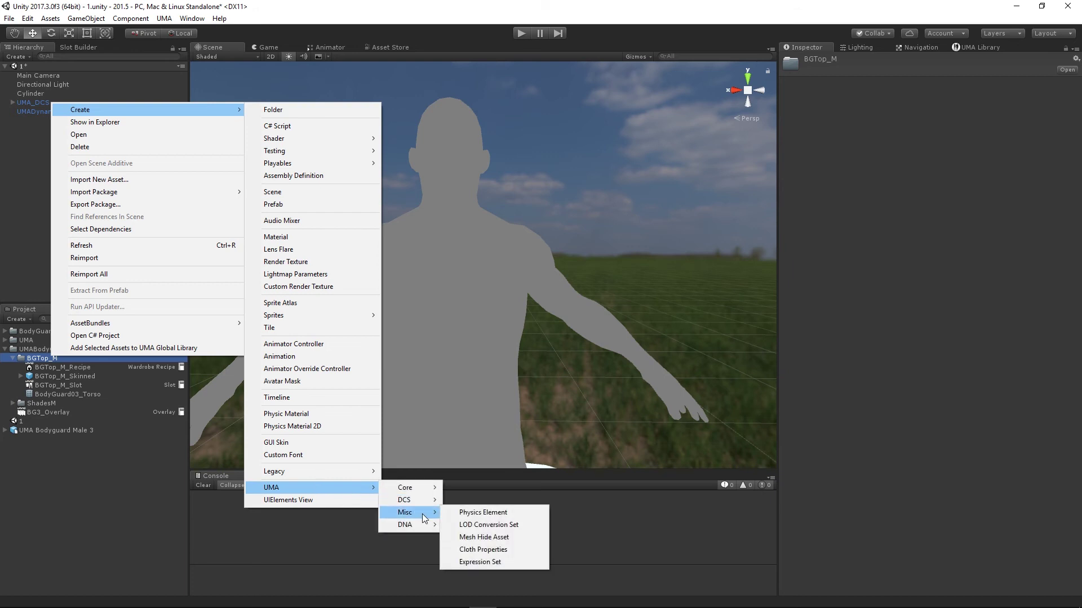
click(488, 537)
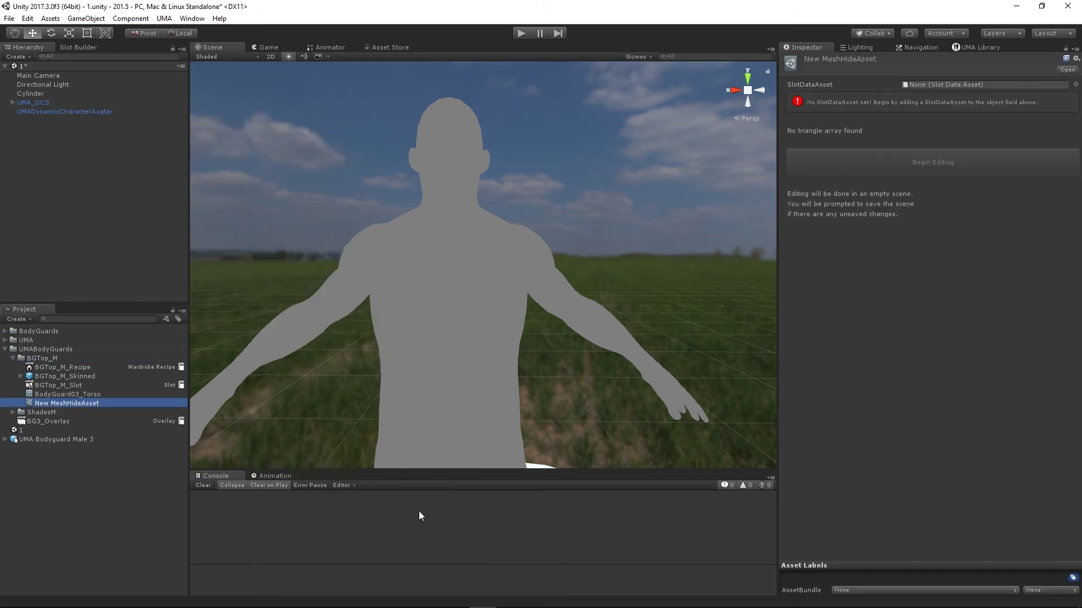
click(87, 403)
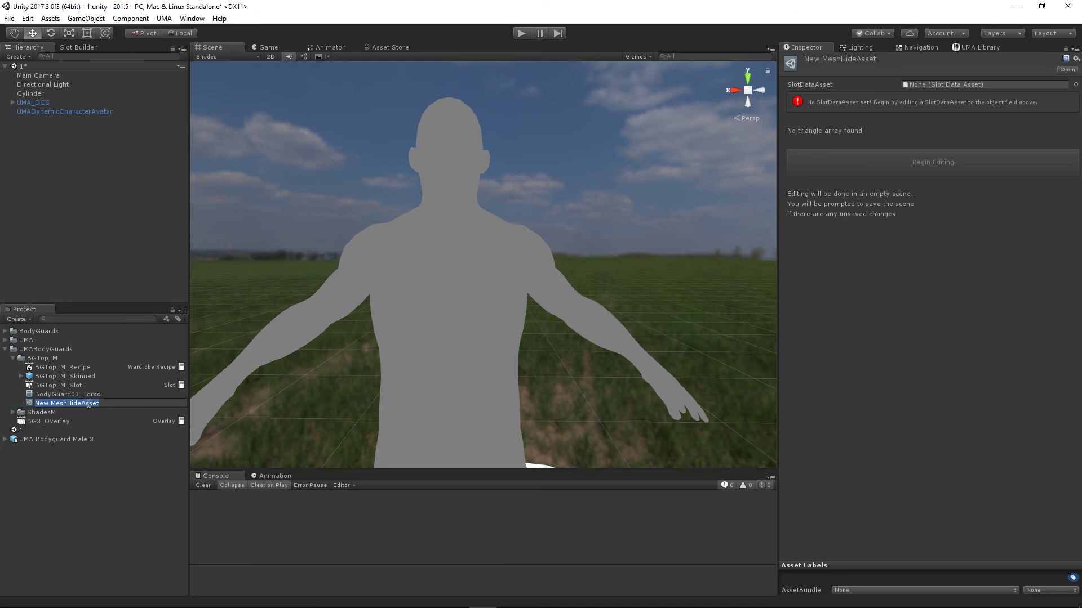
text(BGTop_Hider)
key(Return)
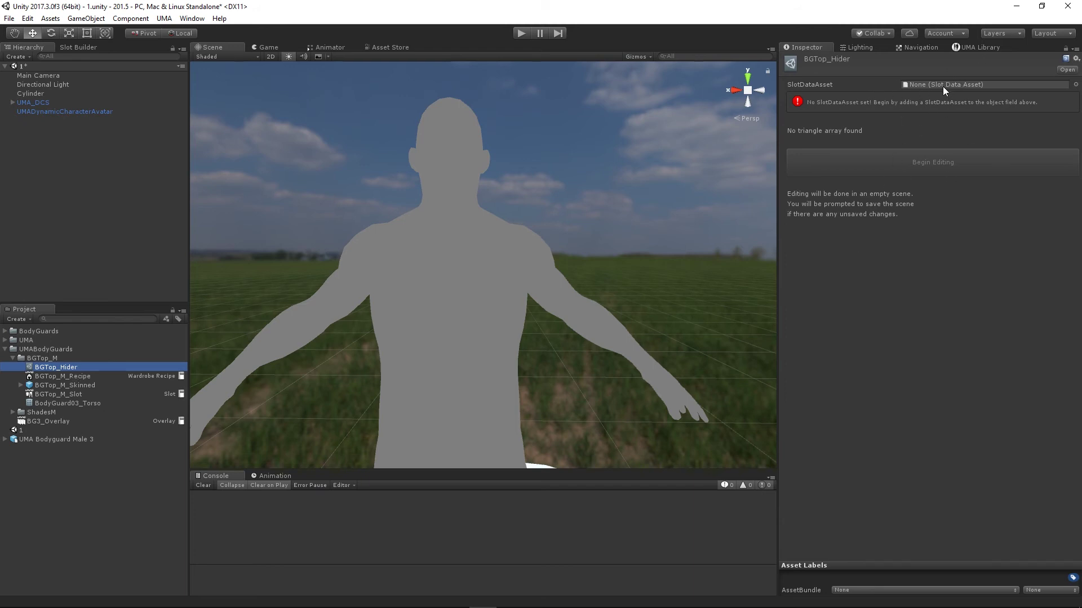
Assign UMA_Human_Male_Torso_Slot to BGTop_Hider and start editing its hidden geometry, saving the current scene
click(1075, 85)
scroll(273, 337, down, 15)
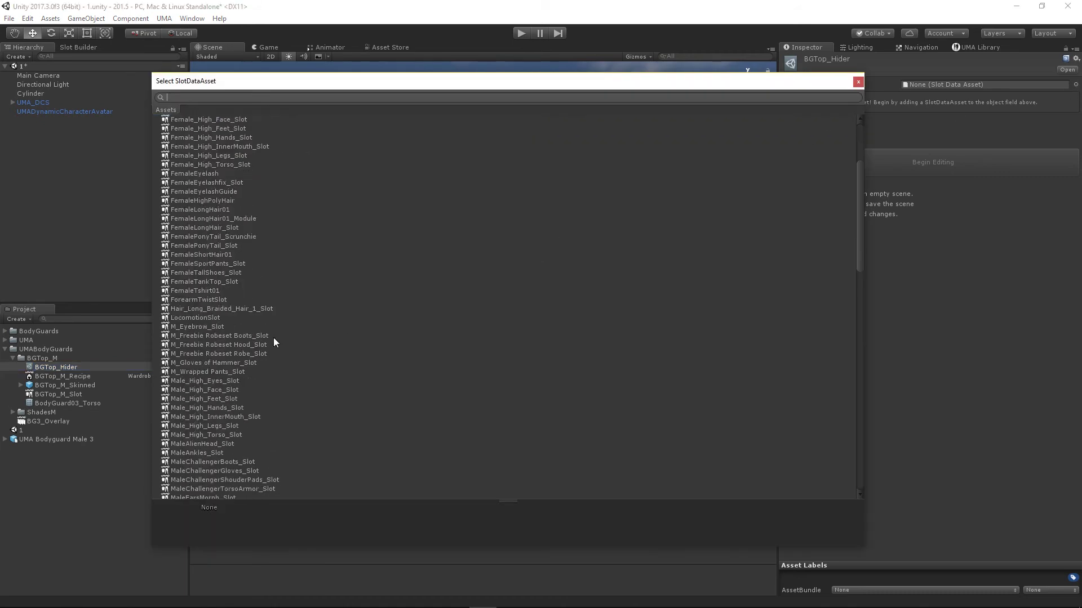
scroll(243, 363, down, 12)
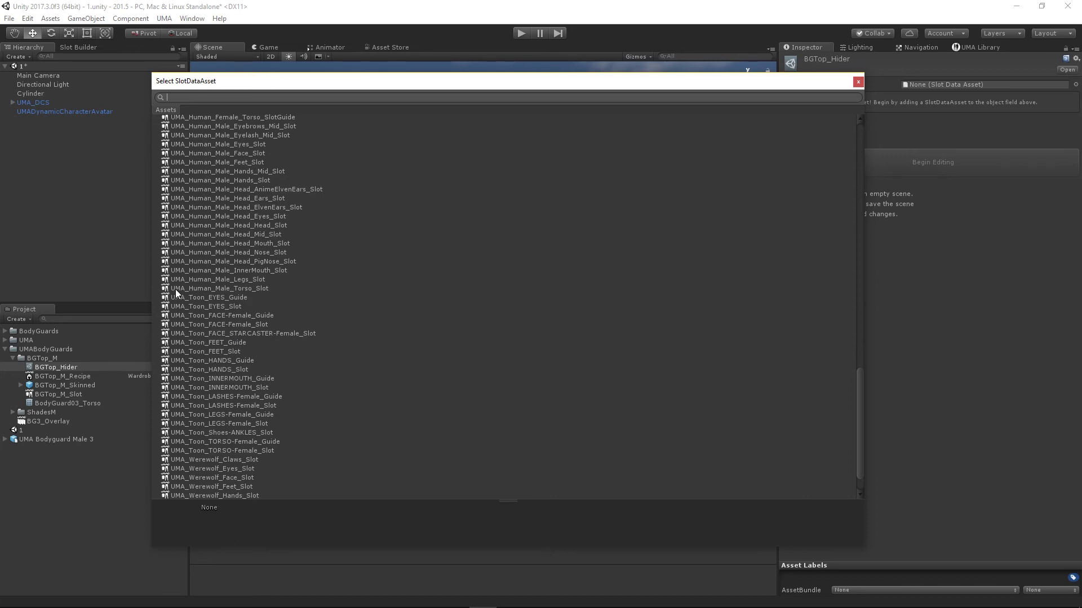
click(259, 289)
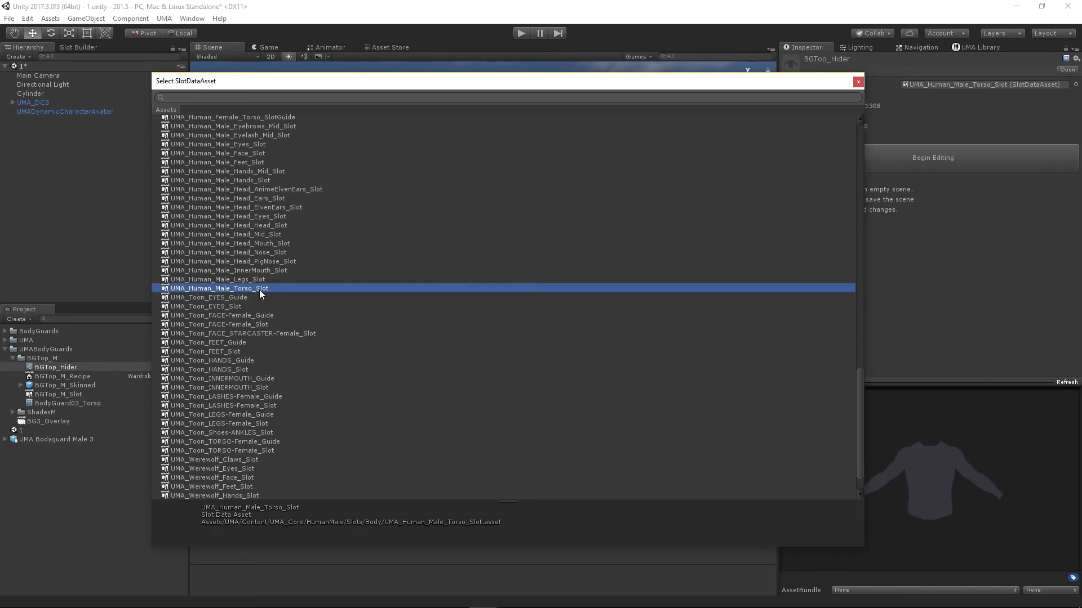
double_click(259, 289)
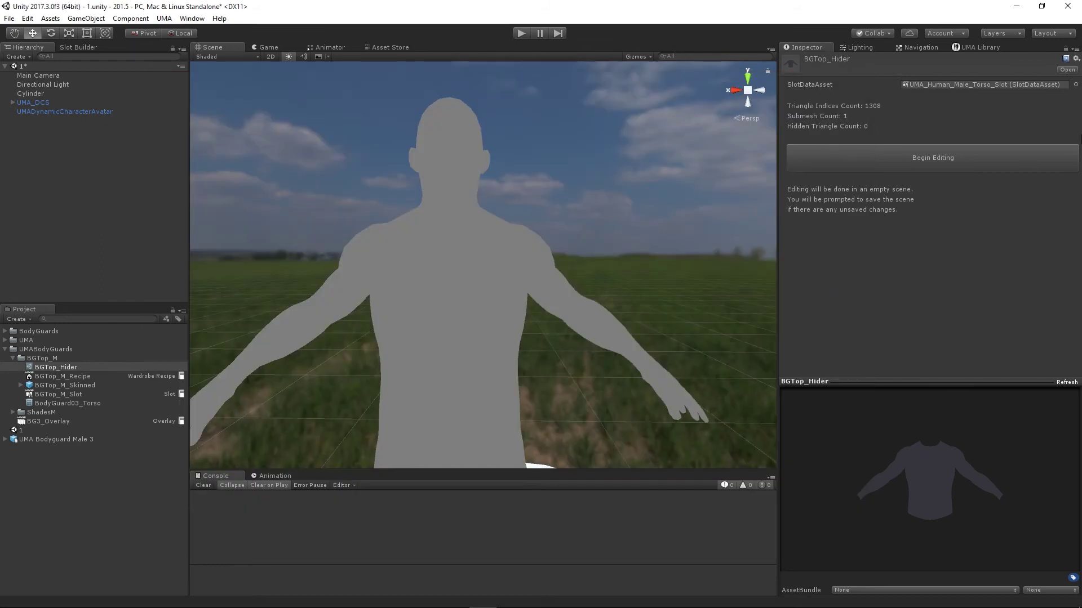
click(932, 158)
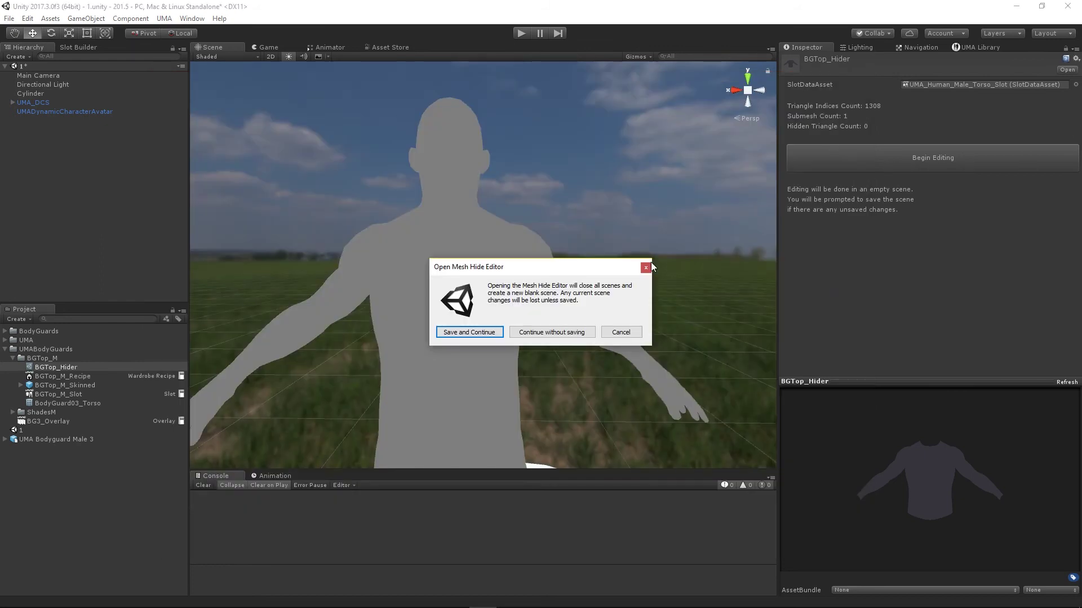
click(469, 333)
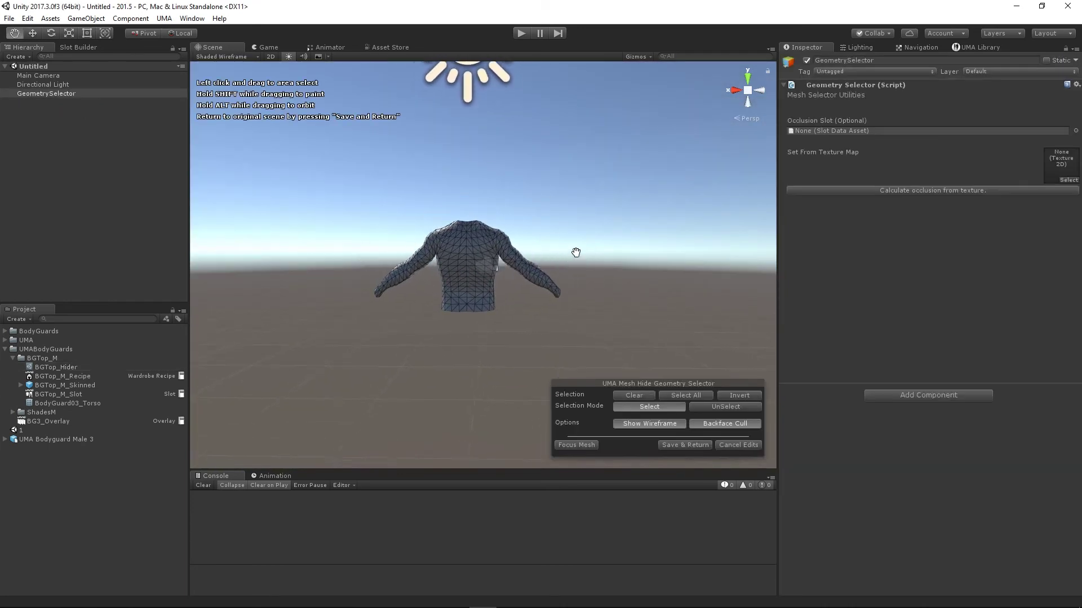
Set BGTop_M_Slot as the occlusion slot for the torso mesh and raycast the faces hidden beneath it
alt+drag(581, 259, 451, 229)
scroll(518, 222, up, 5)
alt+drag(613, 217, 652, 208)
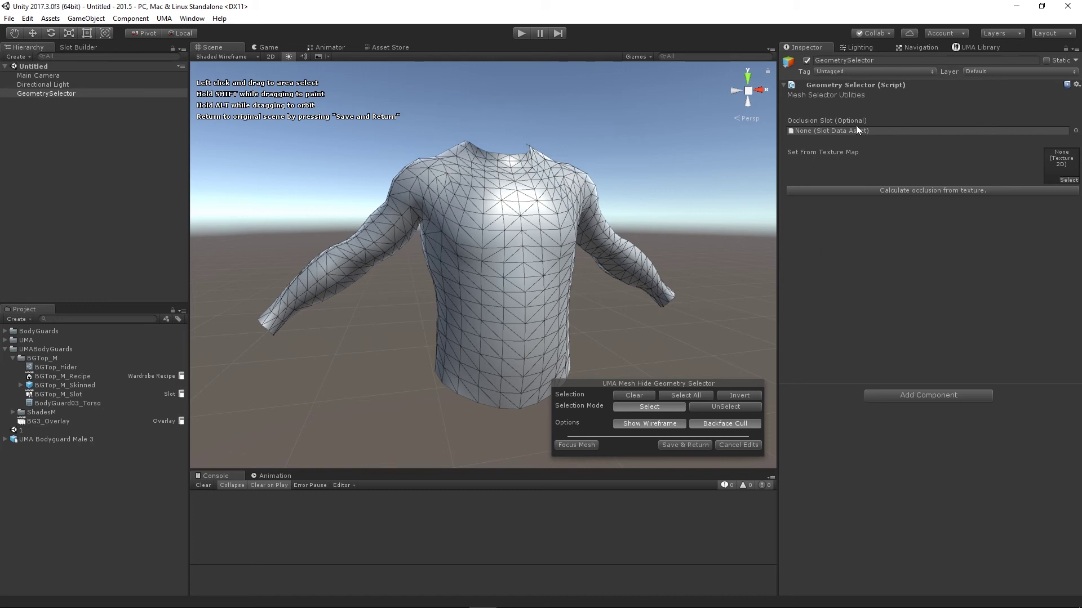
drag(44, 395, 726, 291)
drag(880, 136, 884, 131)
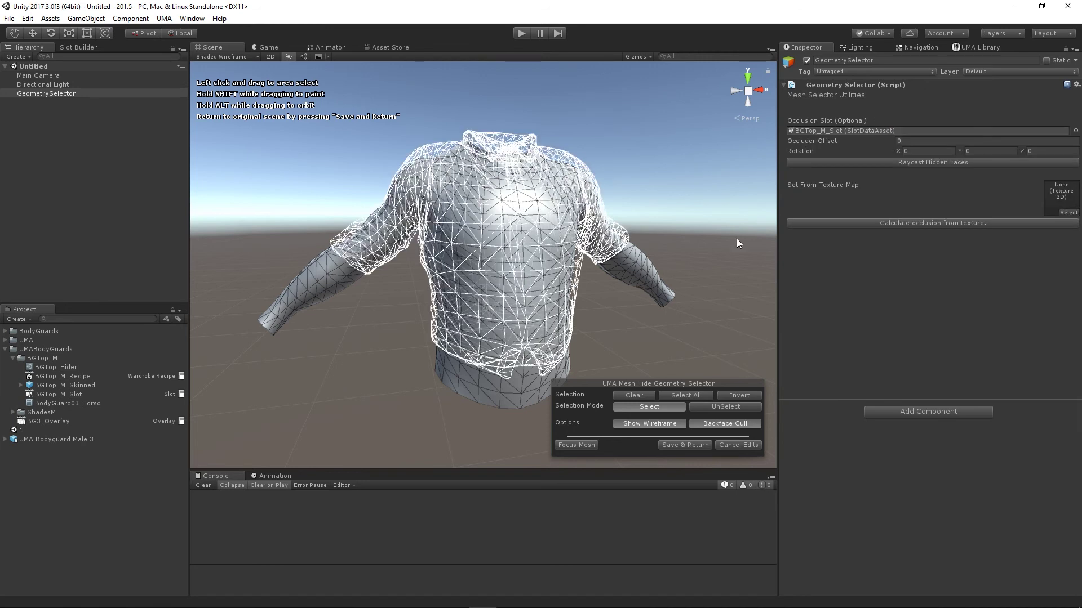
mouse_move(614, 352)
alt+mouse_down()
mouse_move(439, 317)
mouse_move(626, 348)
alt+mouse_up()
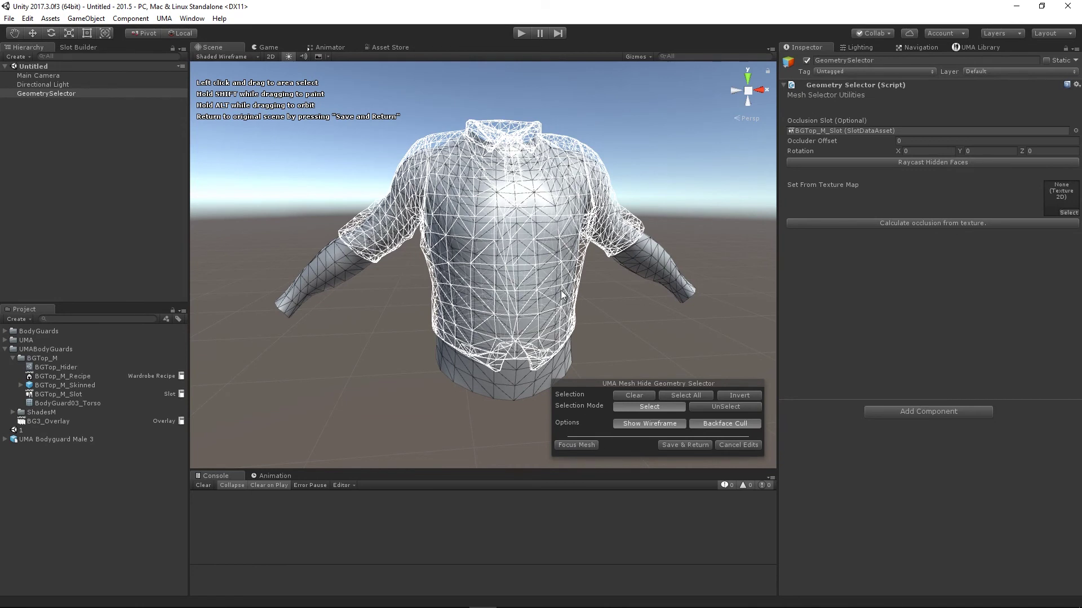
click(942, 161)
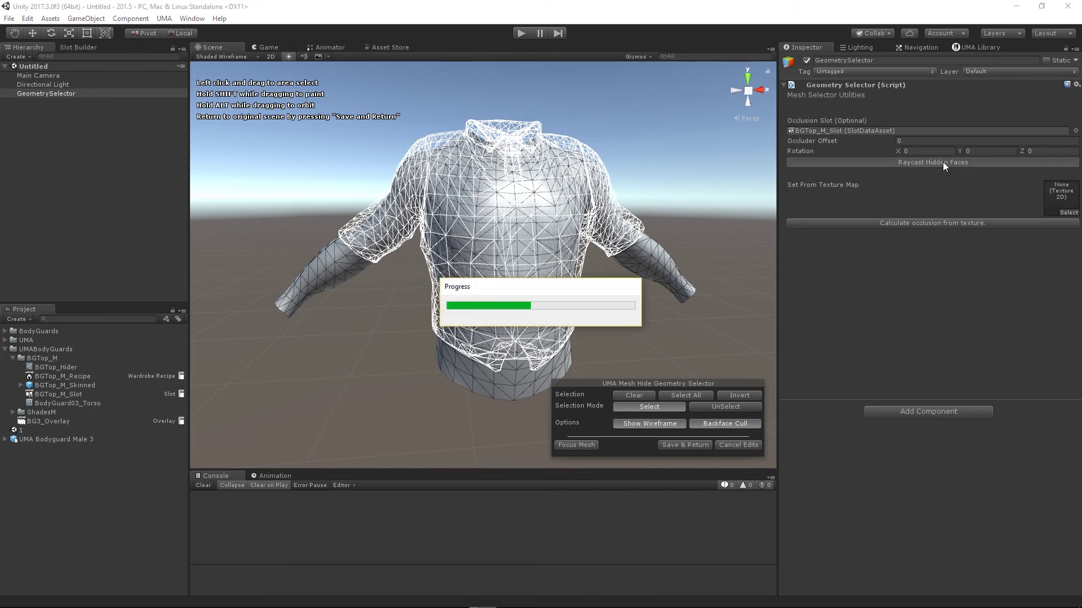
Inspect the selected torso faces from all sides, switch the selection mode to UnSelect, and save the selection back to BGTop_Hider
alt+drag(605, 332, 519, 180)
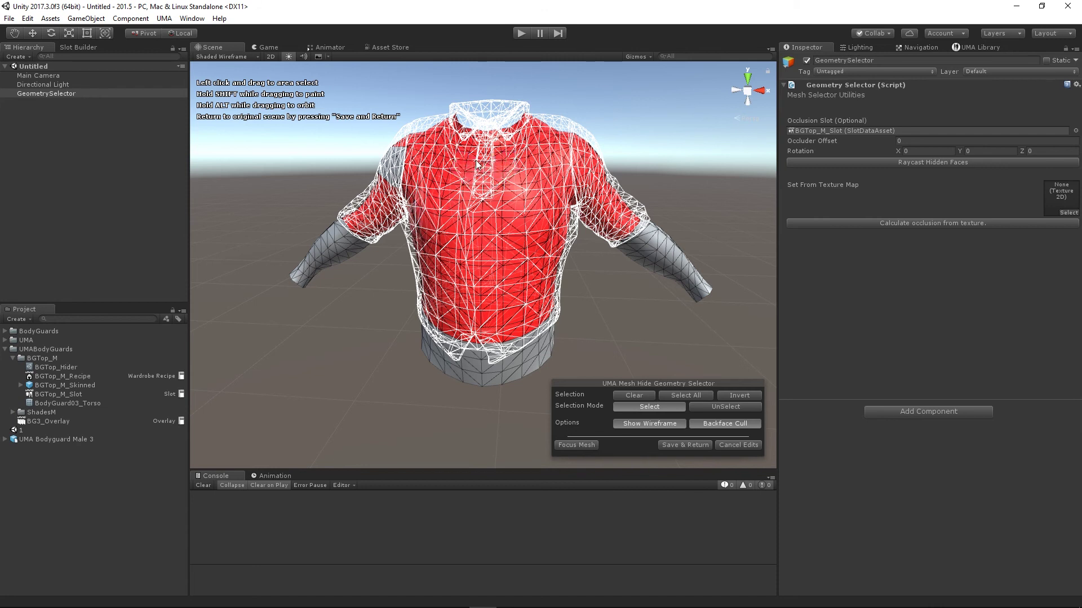
alt+drag(453, 221, 743, 276)
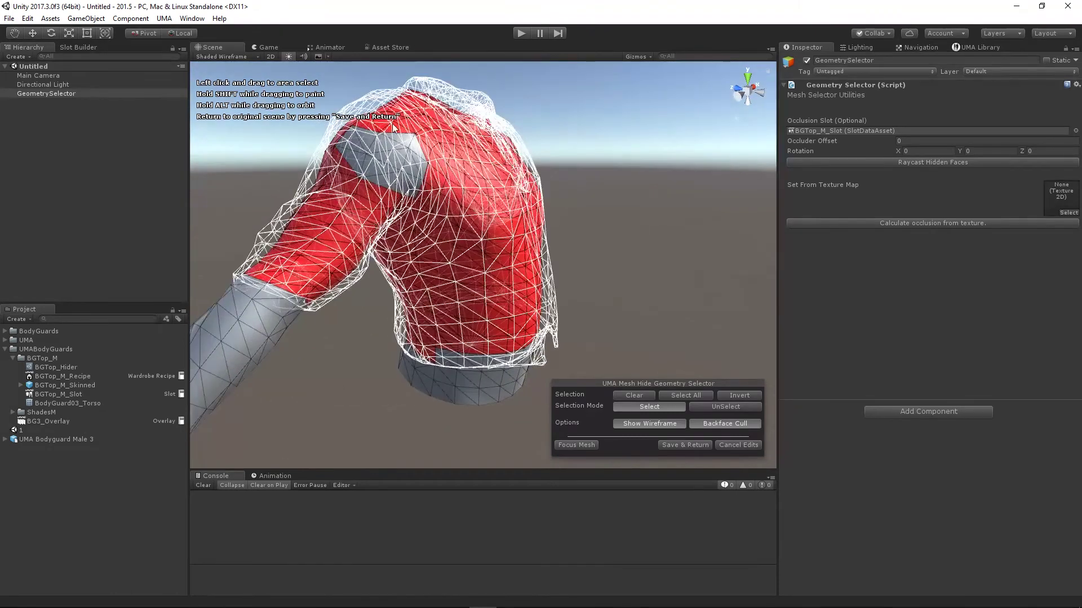
alt+drag(484, 209, 299, 290)
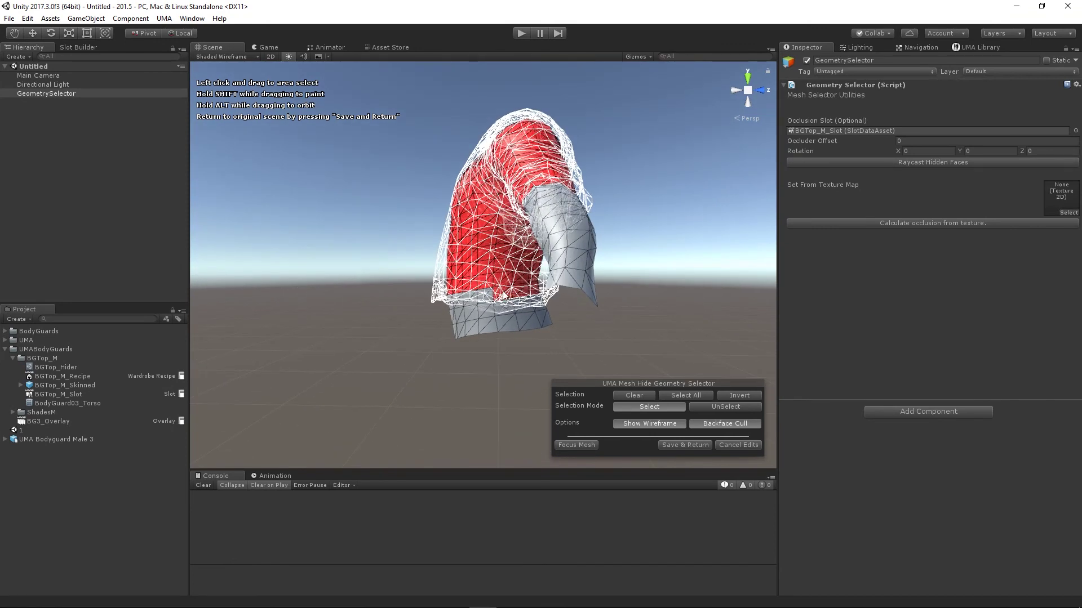
click(742, 408)
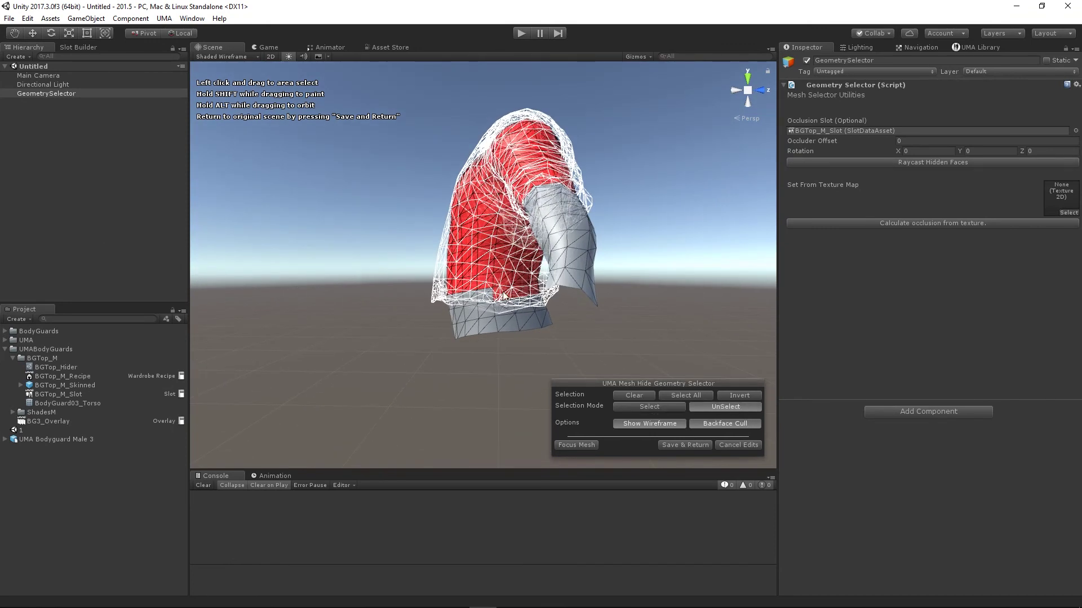
alt+drag(464, 353, 1010, 355)
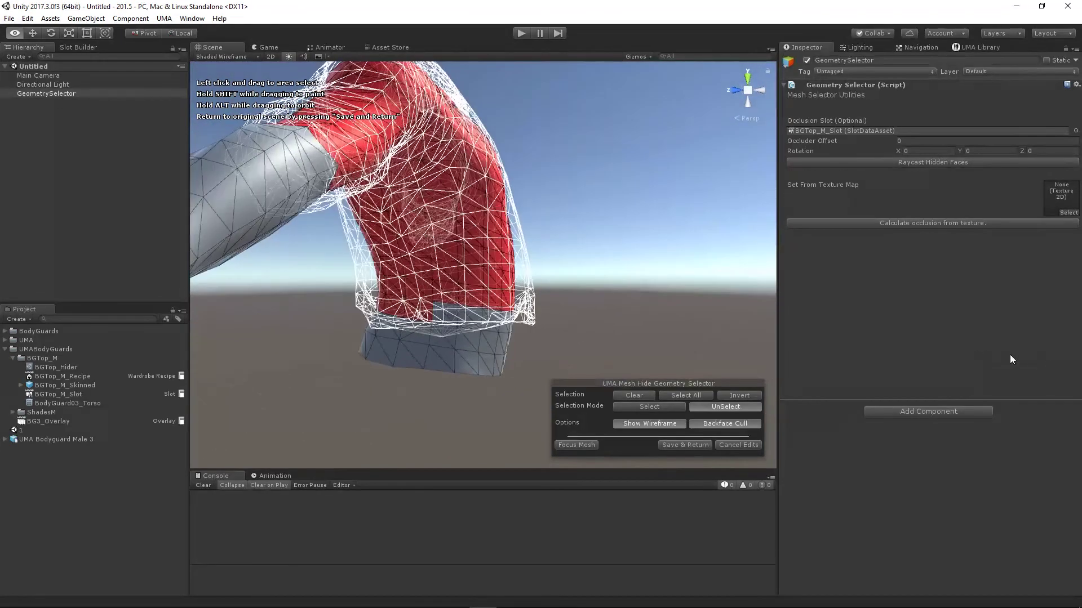
alt+drag(443, 324, 329, 348)
drag(594, 321, 627, 323)
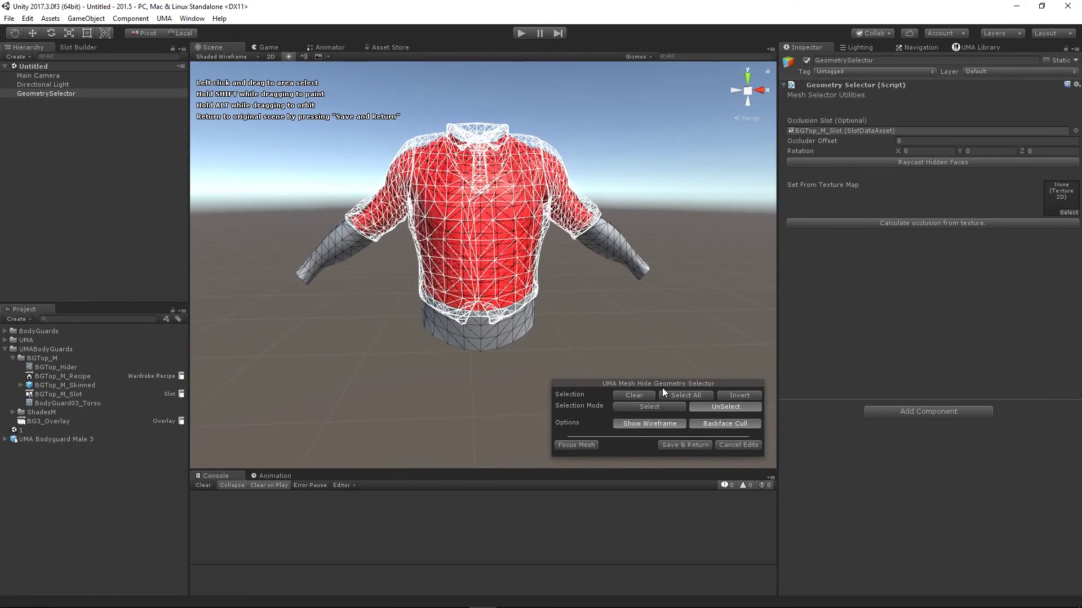
click(683, 445)
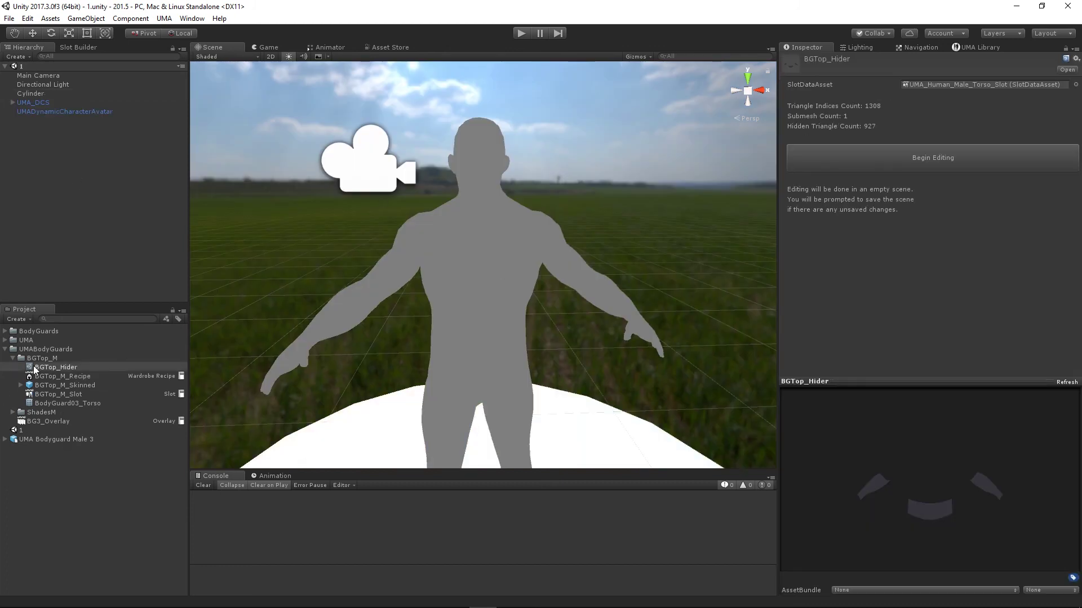
Add BGTop_Hider to the Mesh Hide Assets of BGTop_M_Recipe
click(55, 376)
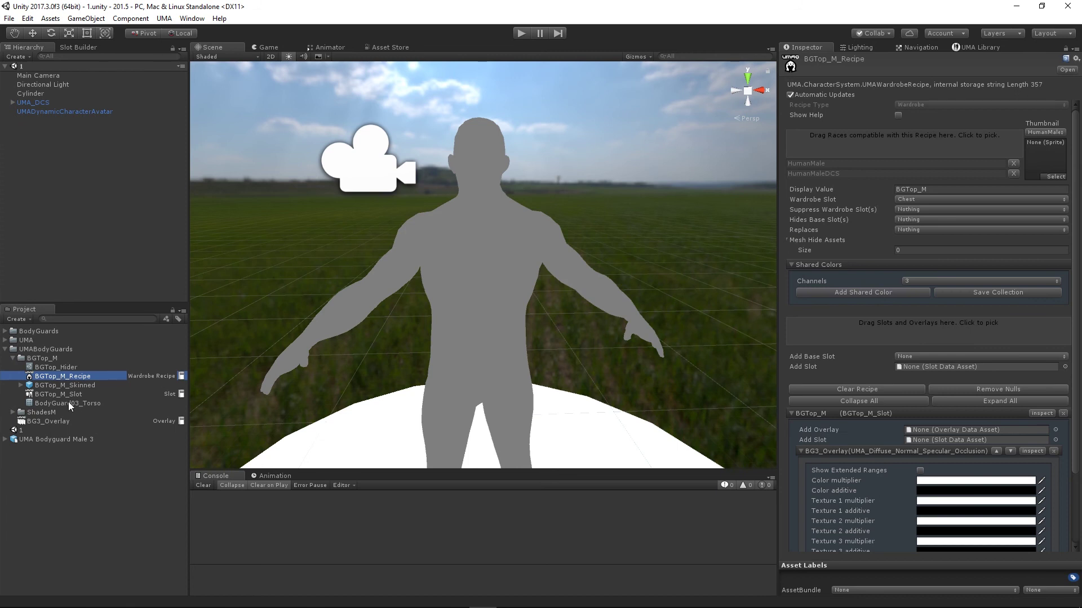
drag(52, 376, 741, 299)
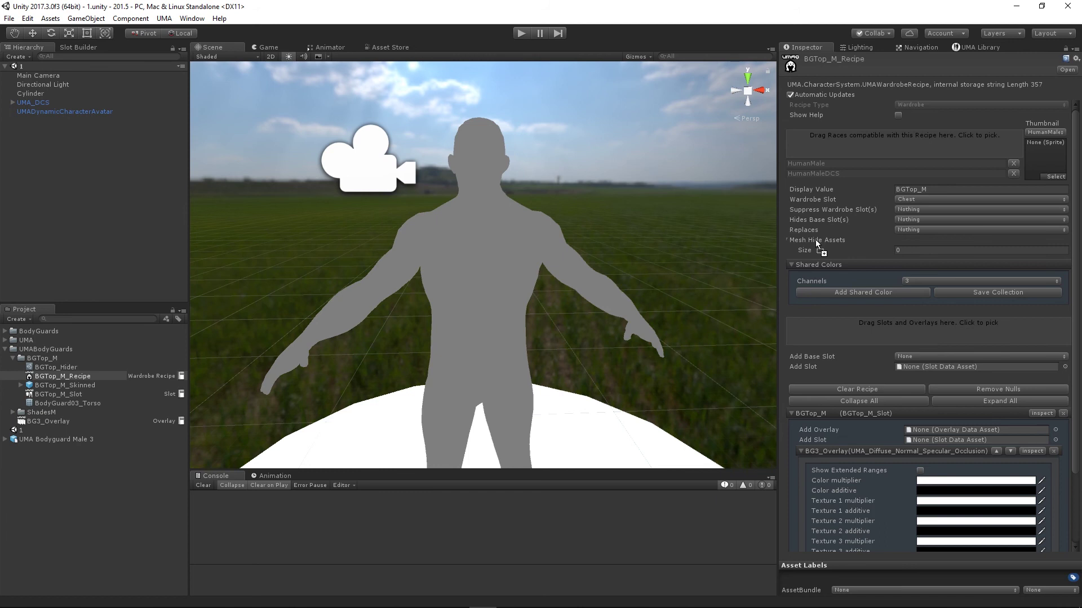
drag(816, 240, 815, 240)
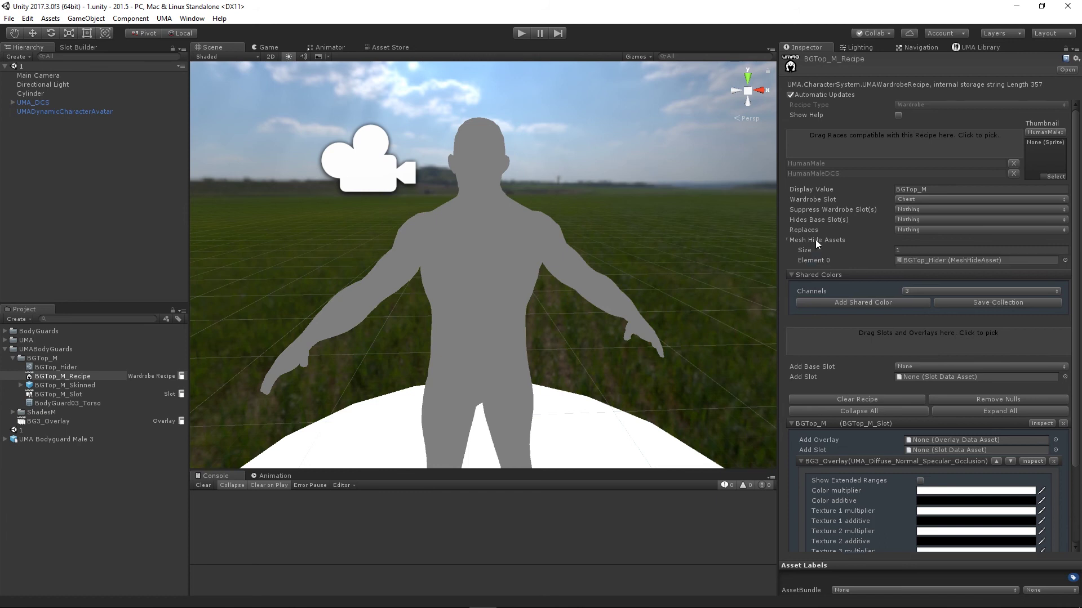
Run the scene and examine the character's top up close in the Scene view for skin clipping
click(524, 34)
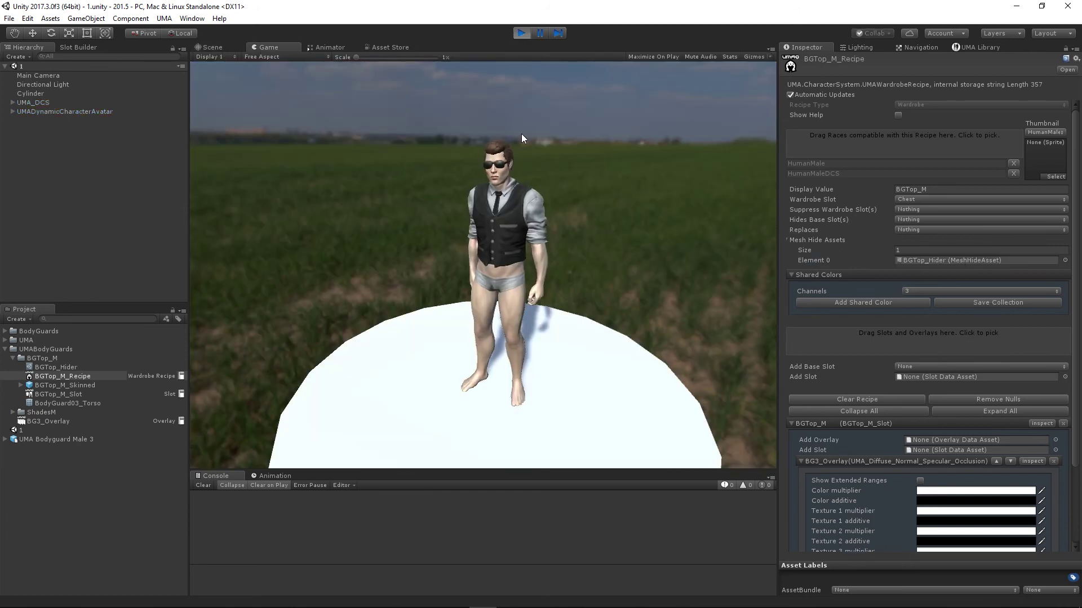
click(214, 45)
right_drag(487, 227, 615, 275)
key(w)
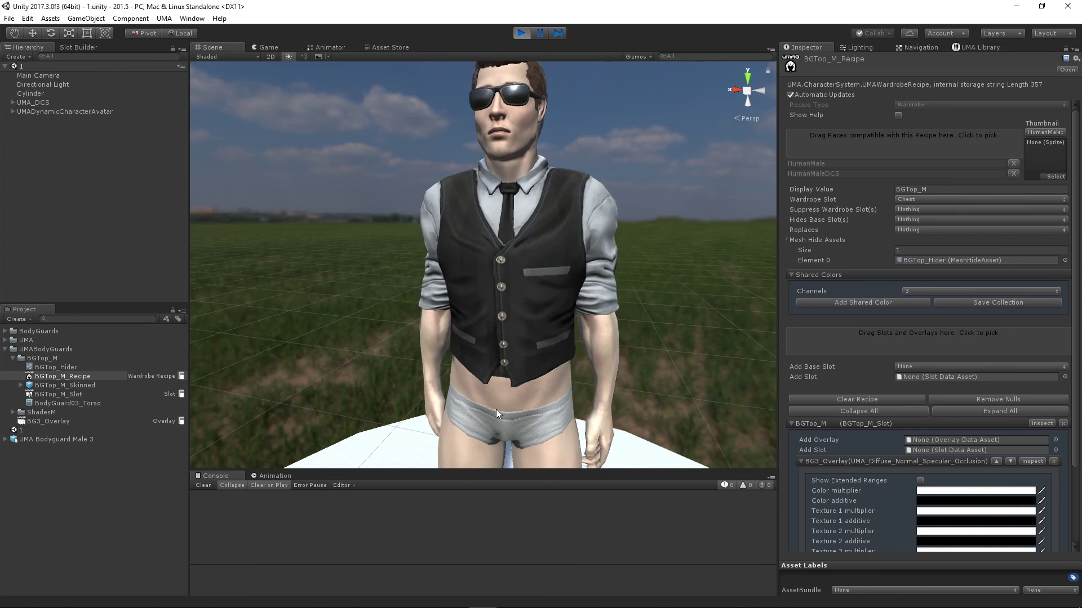
scroll(523, 218, down, 5)
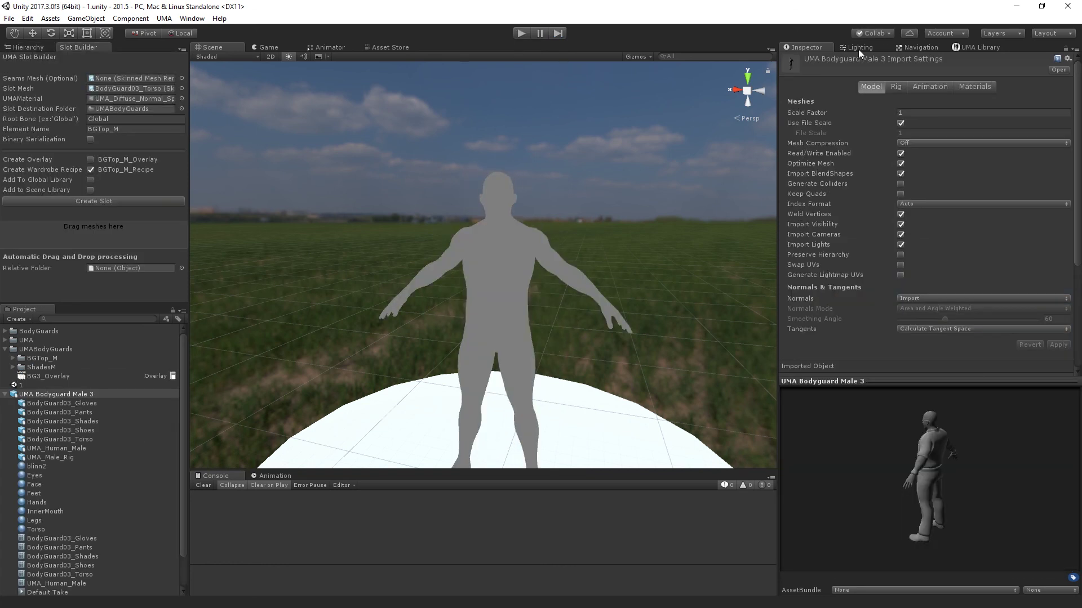
Create slots with wardrobe recipes from the BodyGuard03 pants, gloves and shoes meshes, named BGPants_M, BGGloves_M and BGShoes_M
drag(60, 439, 141, 94)
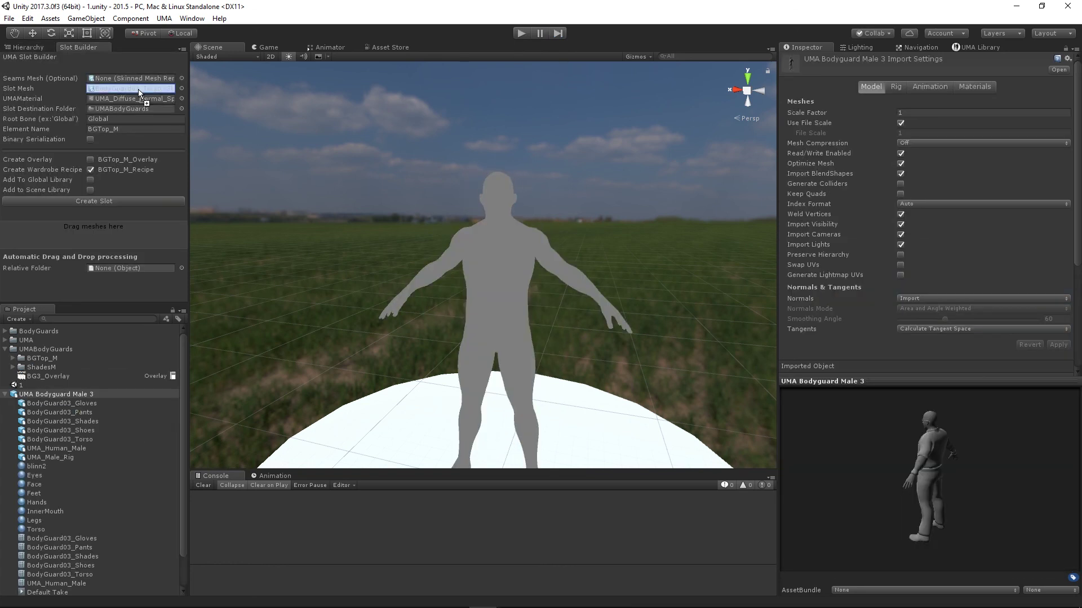
click(93, 202)
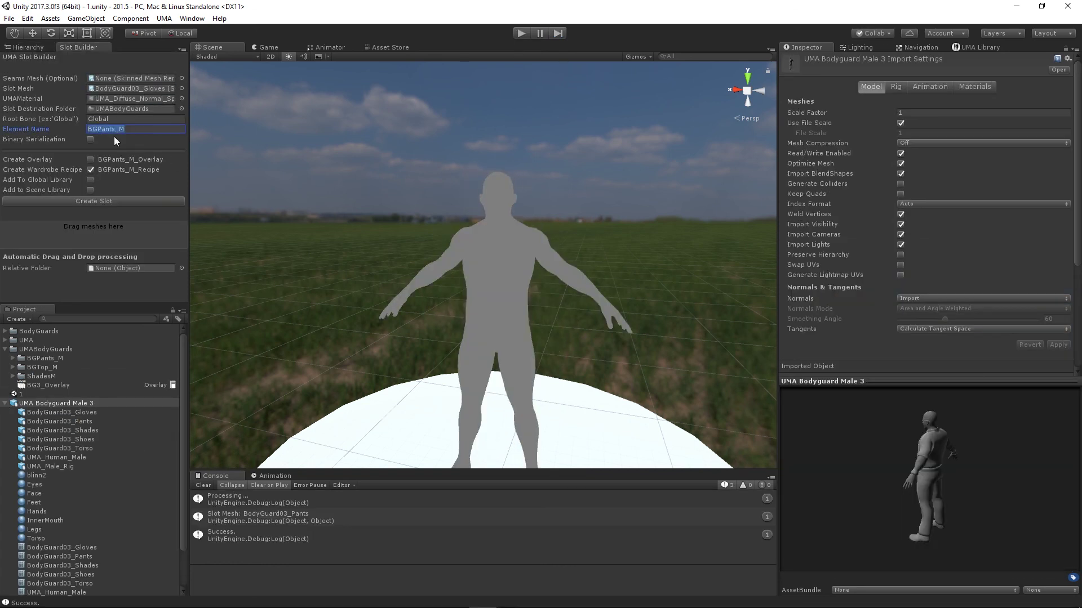
click(98, 202)
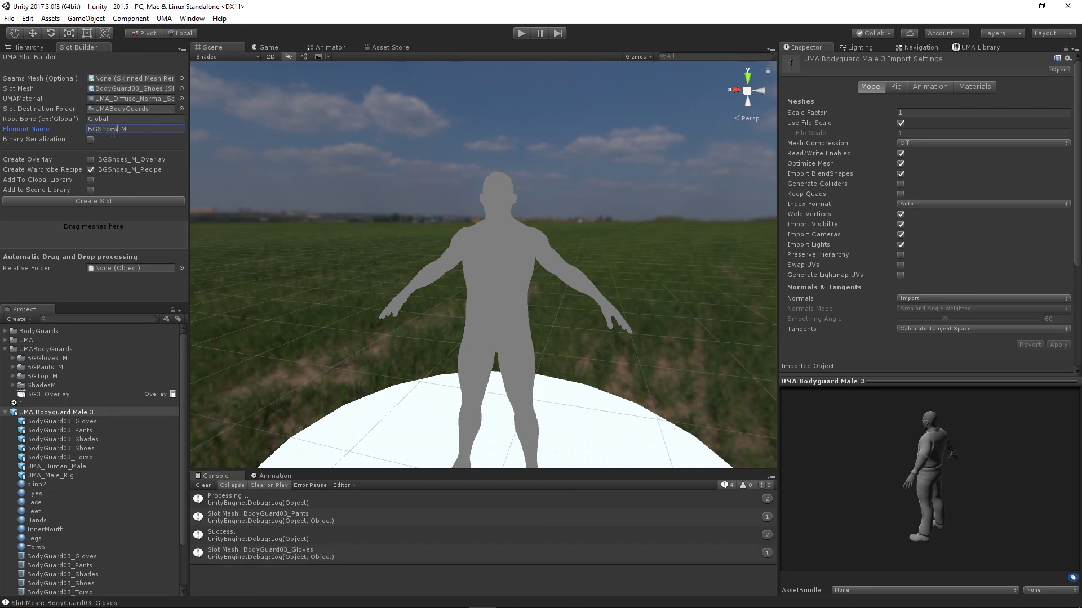
click(93, 202)
Configure the BGGloves_M and BGPants_M recipes, giving the pants BG3_Overlay, wardrobe slot Legs and hidden MaleLegs, and add them to the avatar's default recipes
click(47, 358)
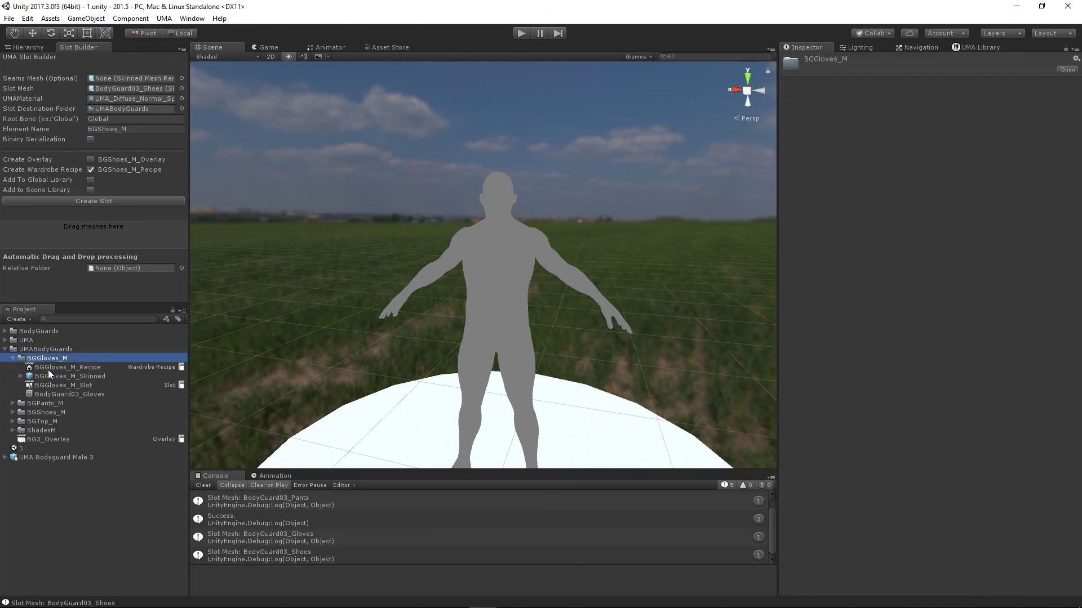
click(48, 369)
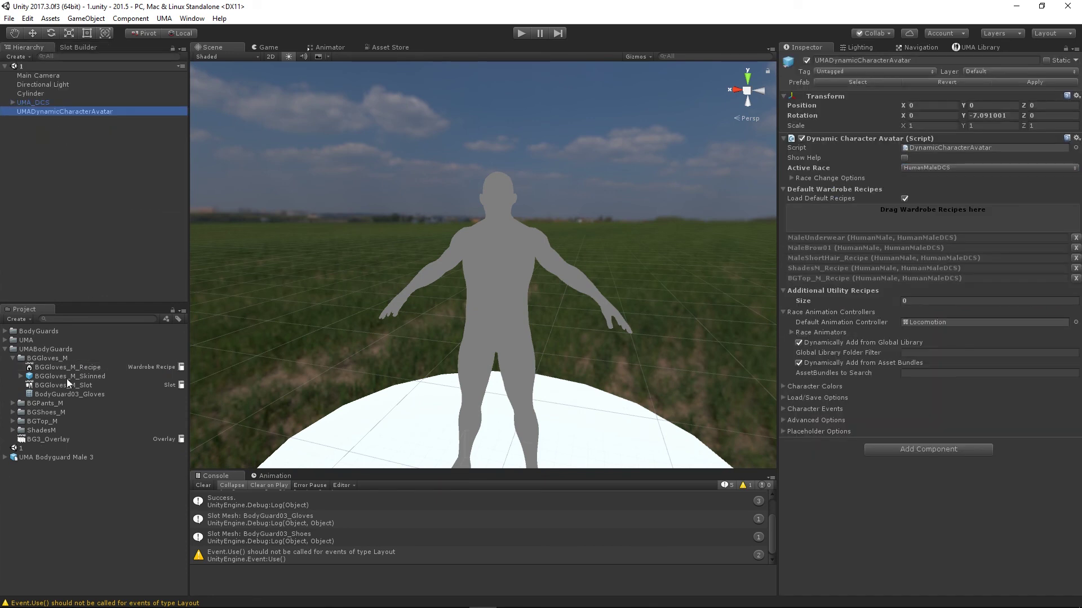
click(66, 377)
click(944, 199)
click(924, 447)
click(947, 431)
click(13, 367)
click(12, 376)
click(65, 385)
drag(56, 402, 886, 332)
click(65, 111)
Set BGShoes_M_Recipe's wardrobe slot to Feet with the MaleFeet base slot hidden, and run the scene
click(13, 358)
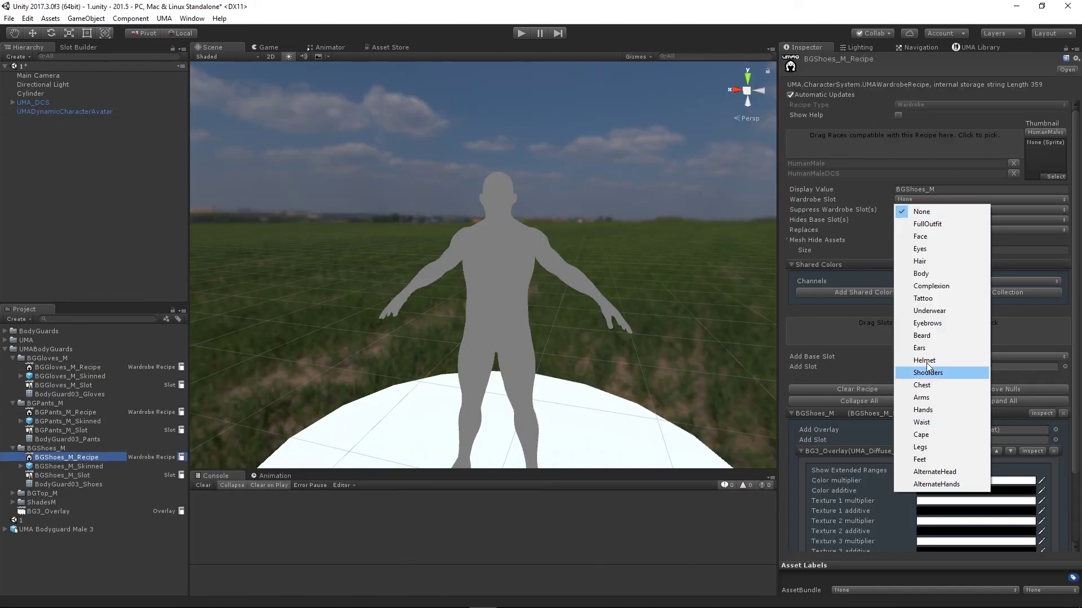
click(929, 370)
click(980, 220)
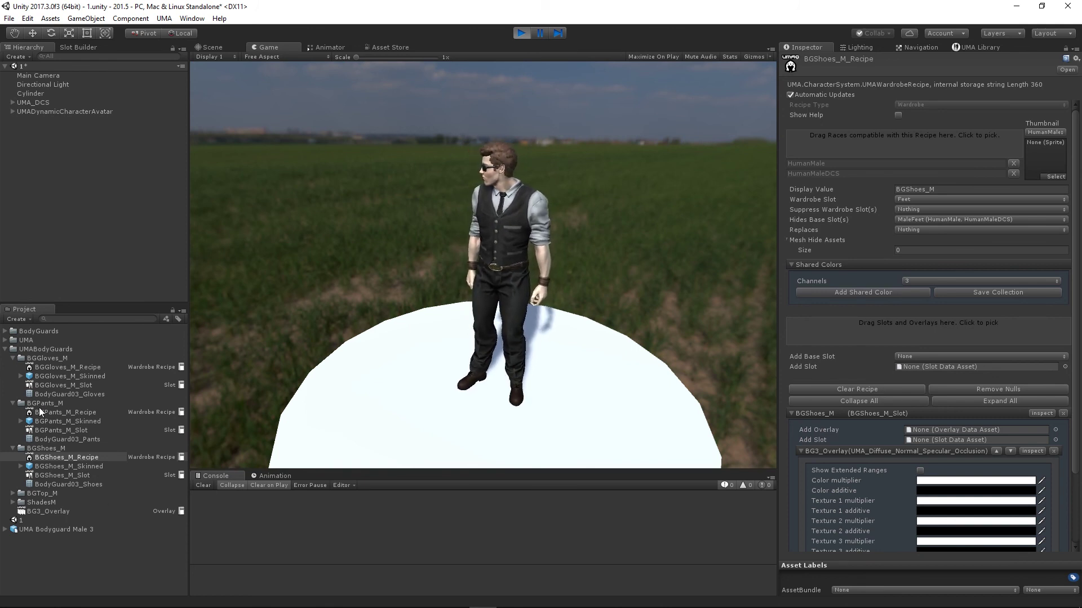
Review which base slots BGPants_M_Recipe and BGShoes_M_Recipe hide while the scene is running
click(73, 412)
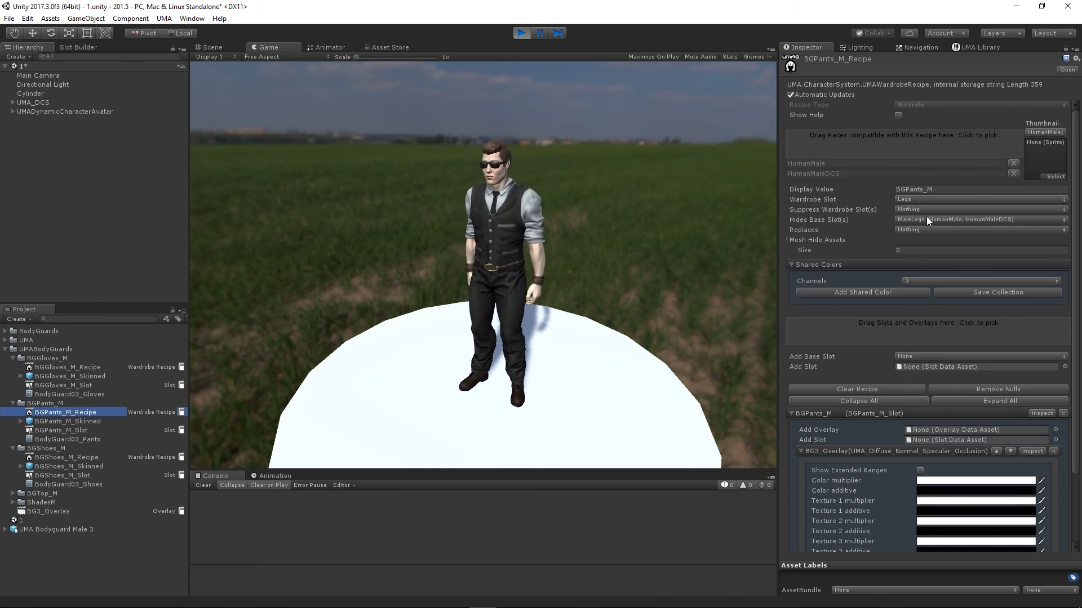
click(956, 219)
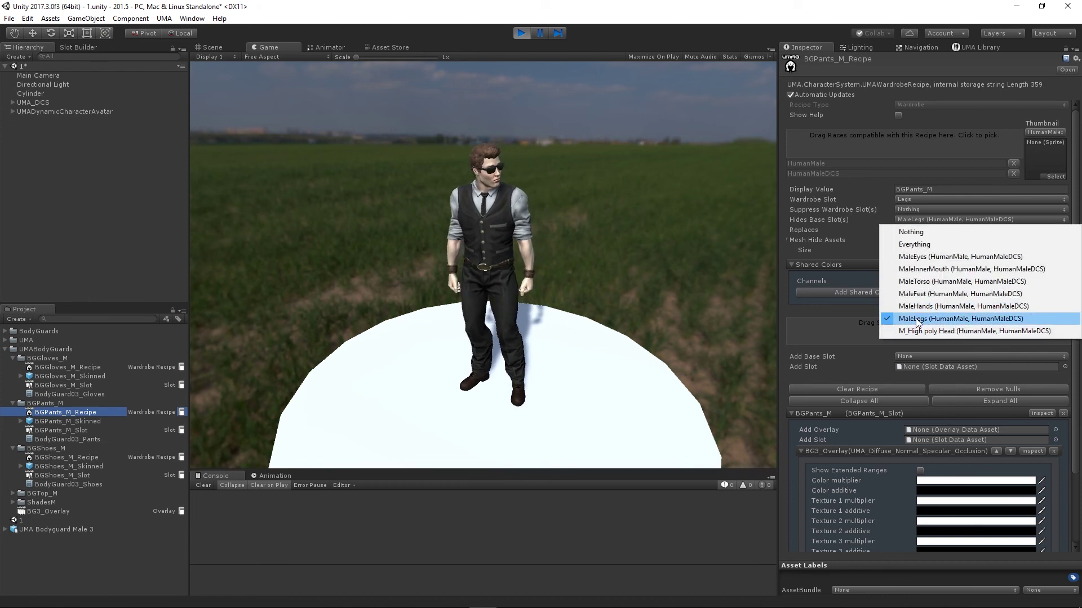
key(Escape)
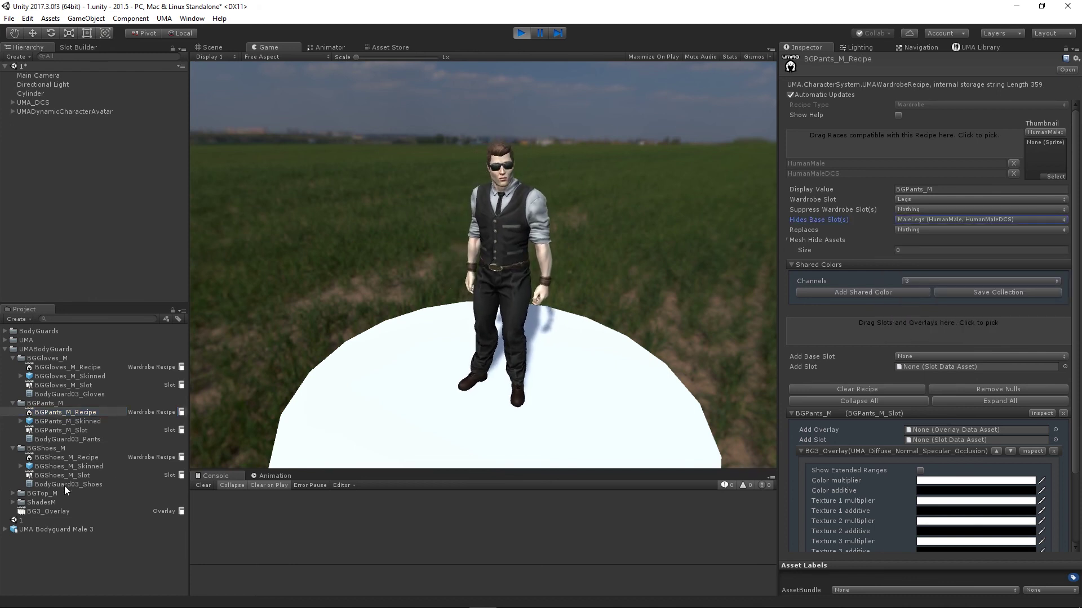
click(81, 458)
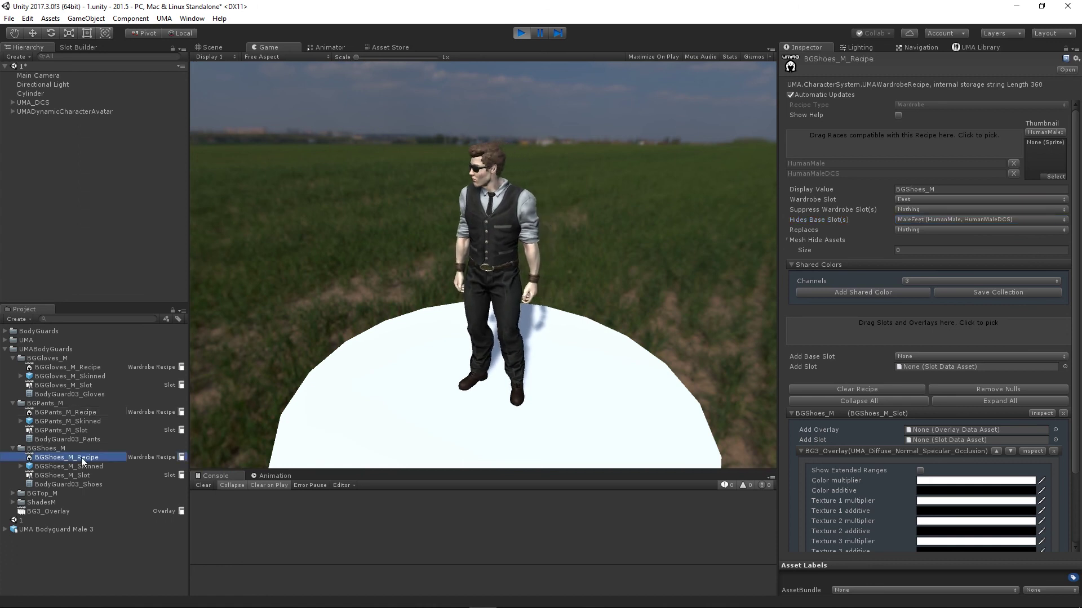